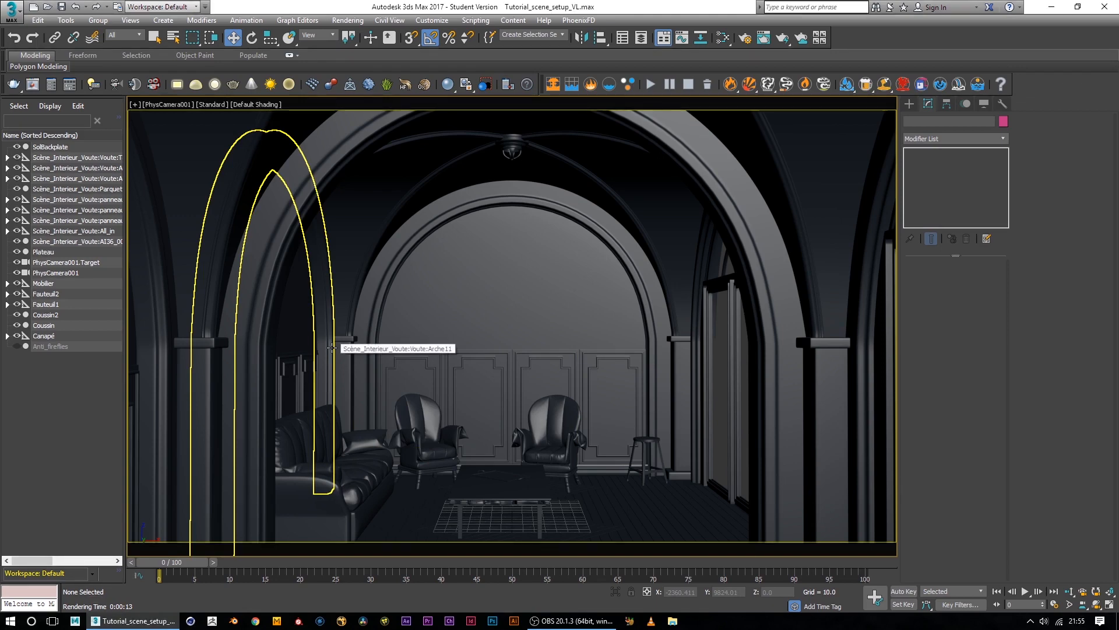
pyautogui.moveTo(332, 348); pyautogui.dragTo(665, 392)
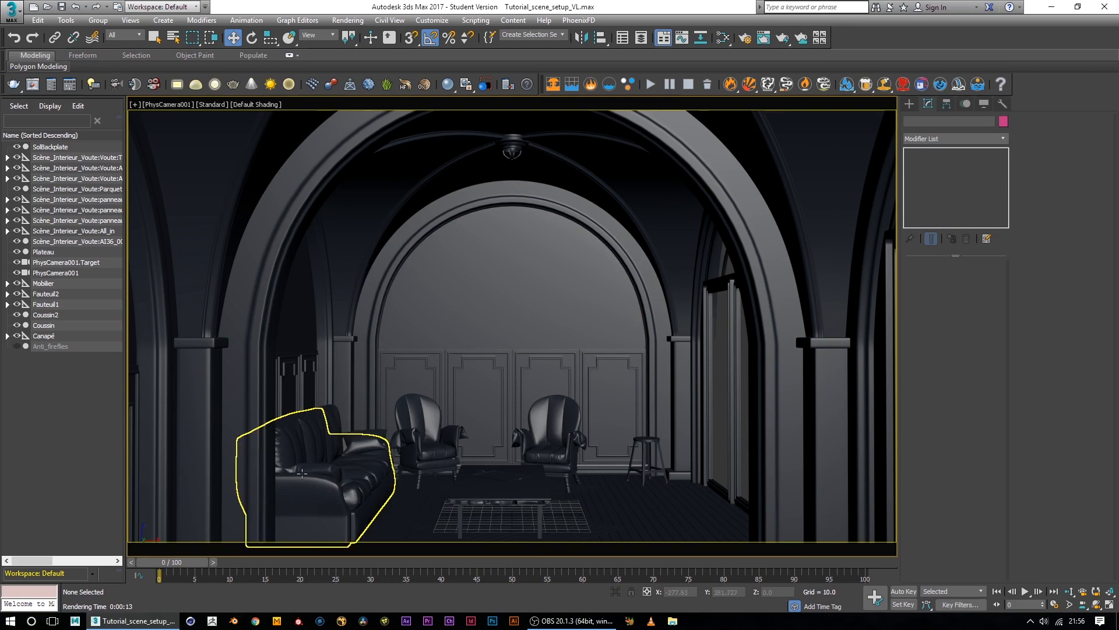
pyautogui.click(176, 105)
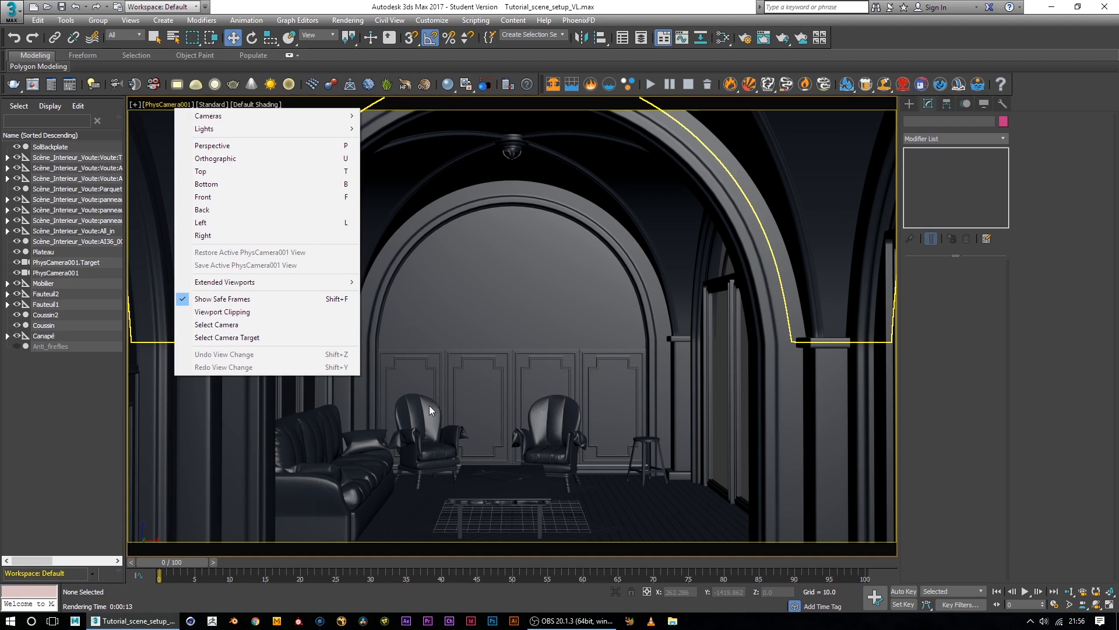
pyautogui.click(506, 359)
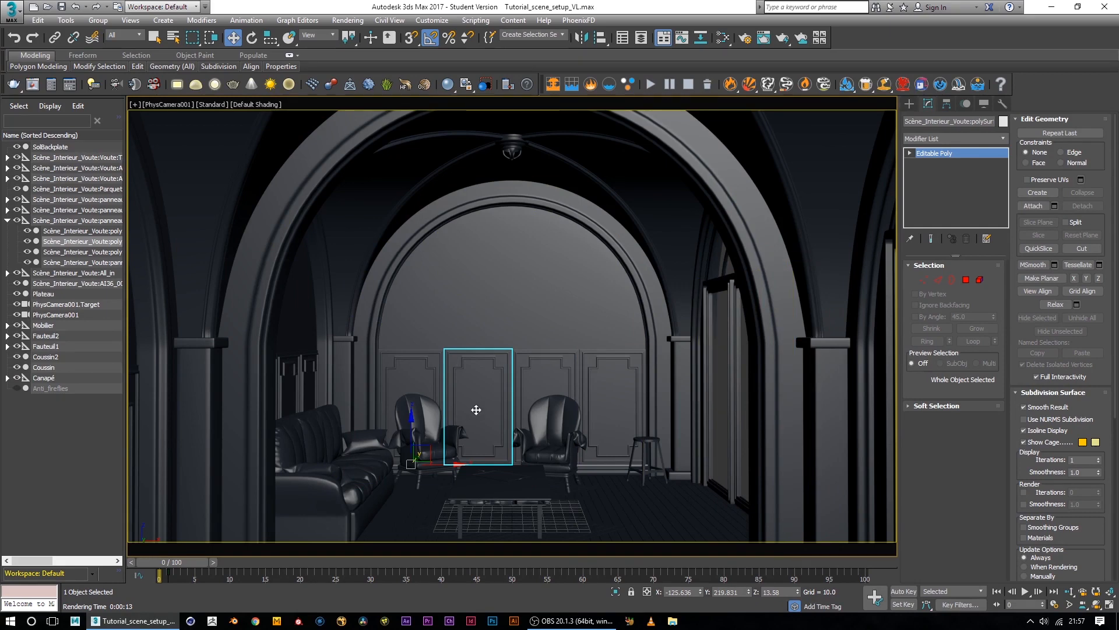
# Step: Switch the viewport from the camera to Perspective, view the glazed facade from outside and clear the selection
pyautogui.click(169, 103)
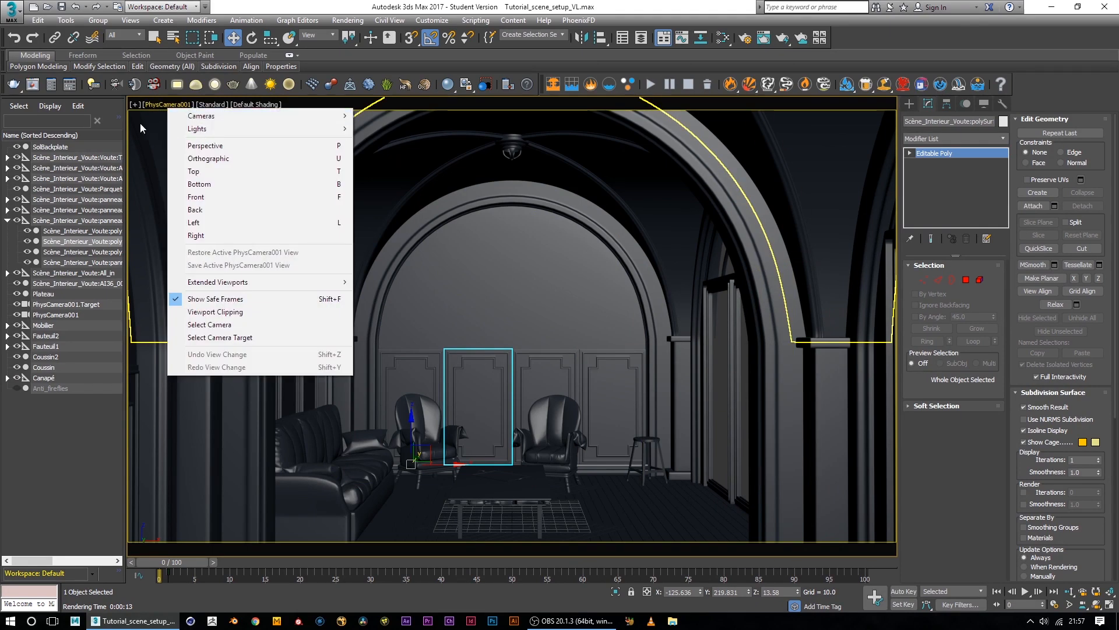
pyautogui.click(231, 145)
pyautogui.keyDown('alt'); pyautogui.moveTo(758, 350); pyautogui.dragTo(623, 362, button='middle'); pyautogui.keyUp('alt')
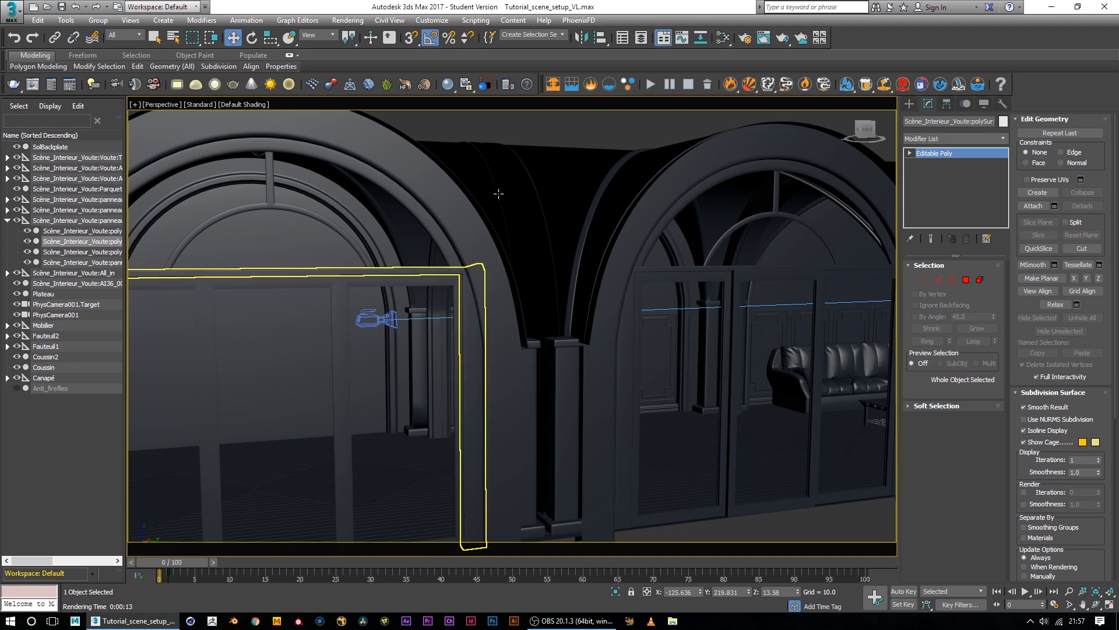
pyautogui.moveTo(775, 345); pyautogui.dragTo(510, 382, button='middle')
pyautogui.keyDown('alt'); pyautogui.moveTo(639, 395); pyautogui.dragTo(654, 367, button='middle'); pyautogui.keyUp('alt')
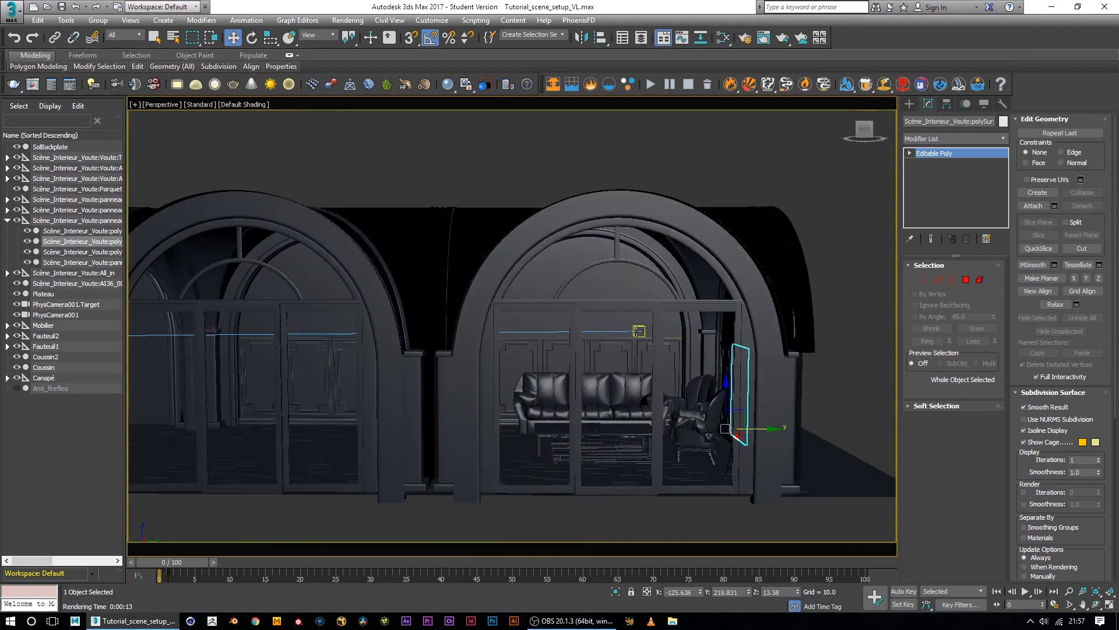
pyautogui.click(162, 105)
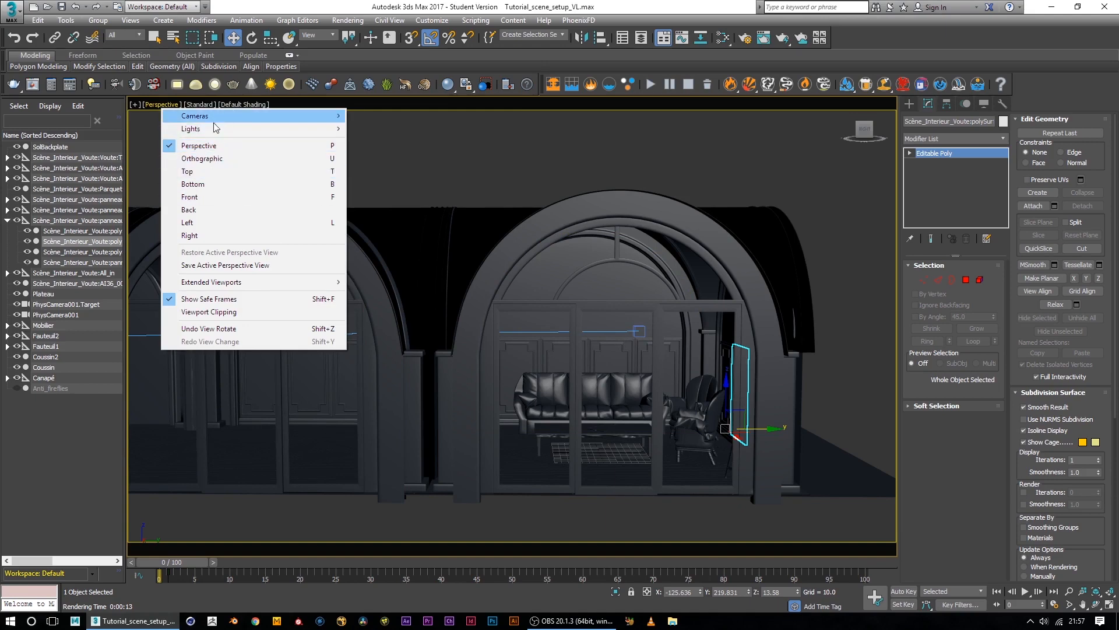
pyautogui.moveTo(236, 115)
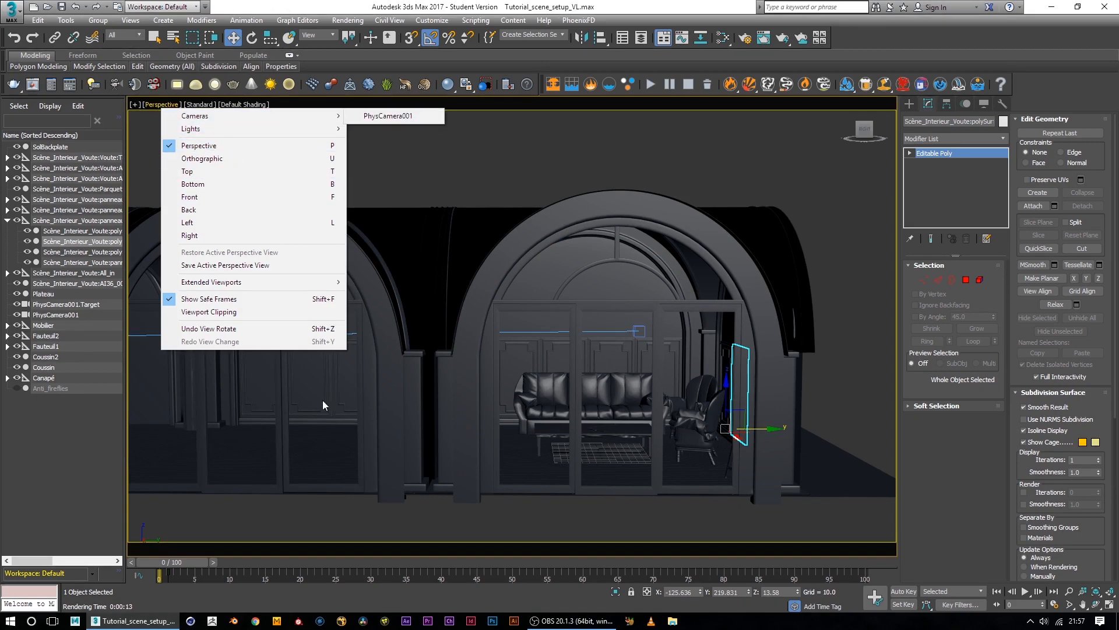
pyautogui.click(847, 335)
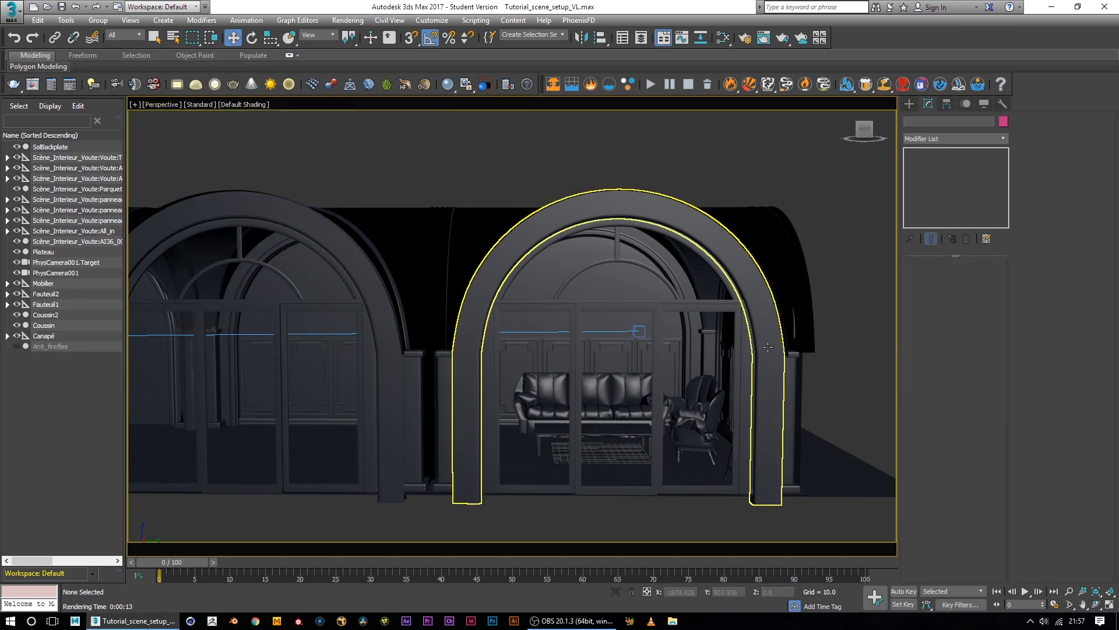
# Step: Create a plane-type VRayLight with about 217 half-length and 147 half-width in front of the bay containing the furniture
pyautogui.scroll(-3, 848, 335)
pyautogui.moveTo(874, 384)
pyautogui.keyDown('alt'); pyautogui.mouseDown(button='middle')
pyautogui.moveTo(837, 367)
pyautogui.moveTo(861, 377)
pyautogui.mouseUp(button='middle'); pyautogui.keyUp('alt')
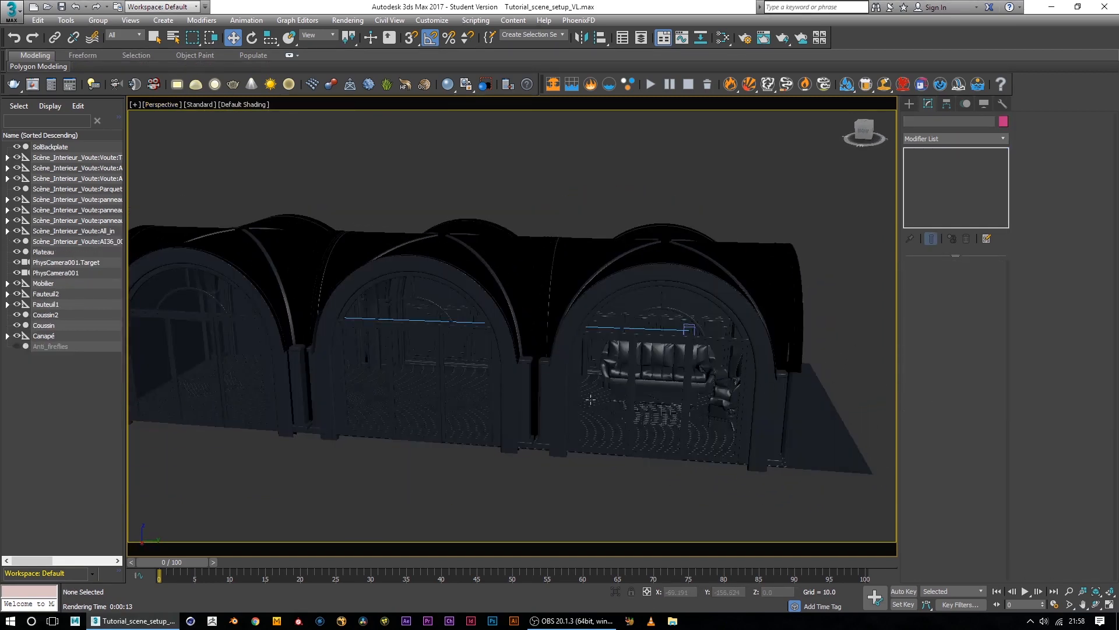
pyautogui.moveTo(693, 444)
pyautogui.keyDown('alt'); pyautogui.mouseDown(button='middle')
pyautogui.moveTo(707, 487)
pyautogui.moveTo(694, 432)
pyautogui.moveTo(694, 443)
pyautogui.mouseUp(button='middle'); pyautogui.keyUp('alt')
pyautogui.scroll(-3, 699, 443)
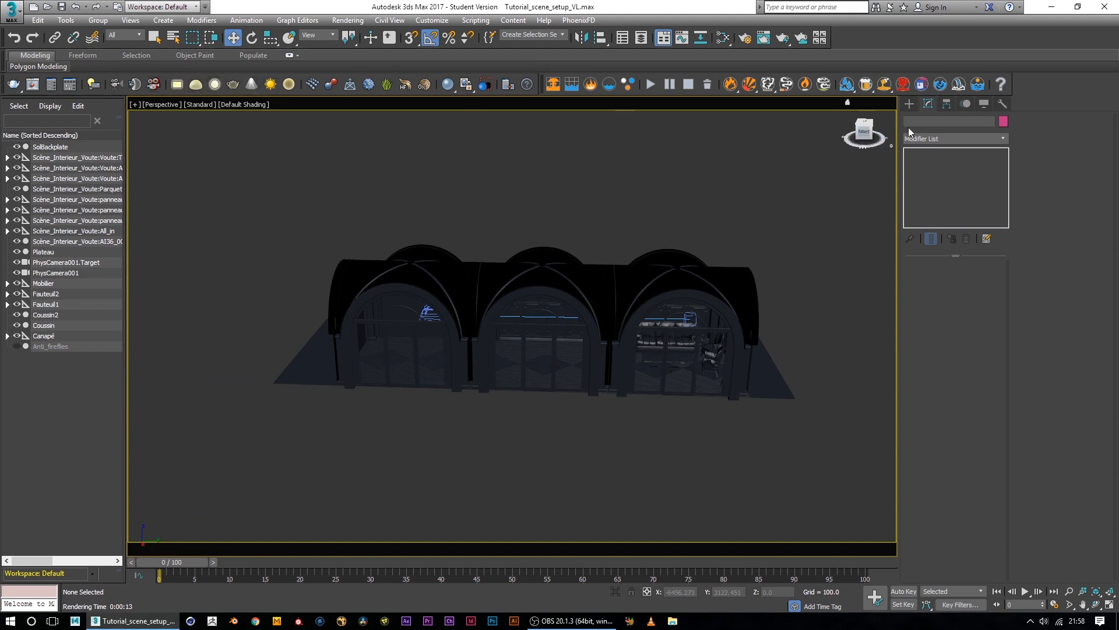
pyautogui.click(915, 102)
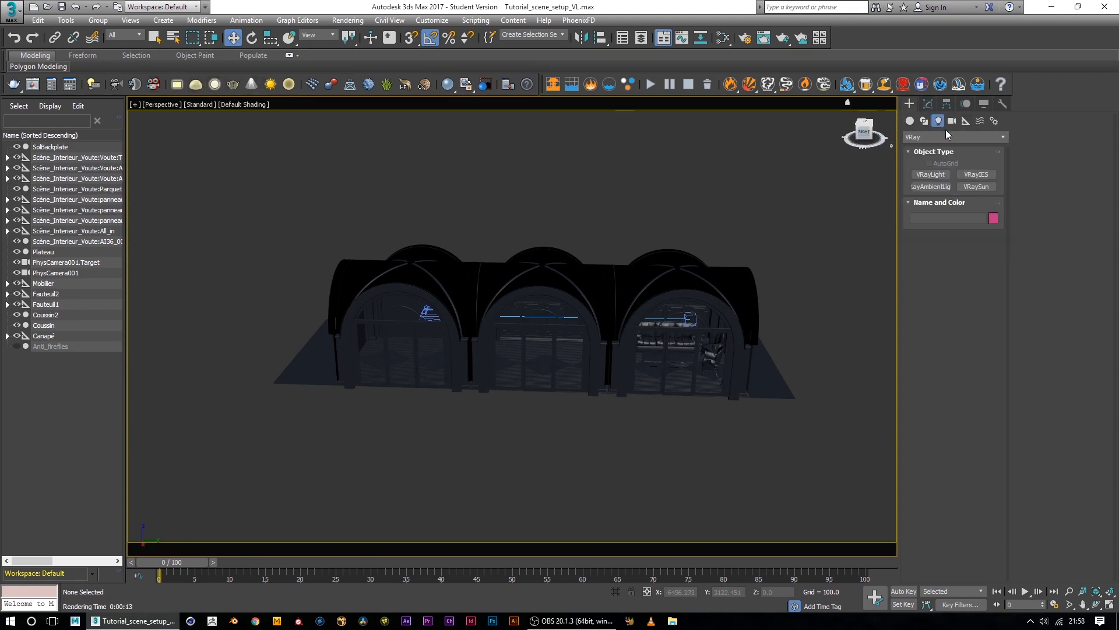
pyautogui.click(931, 175)
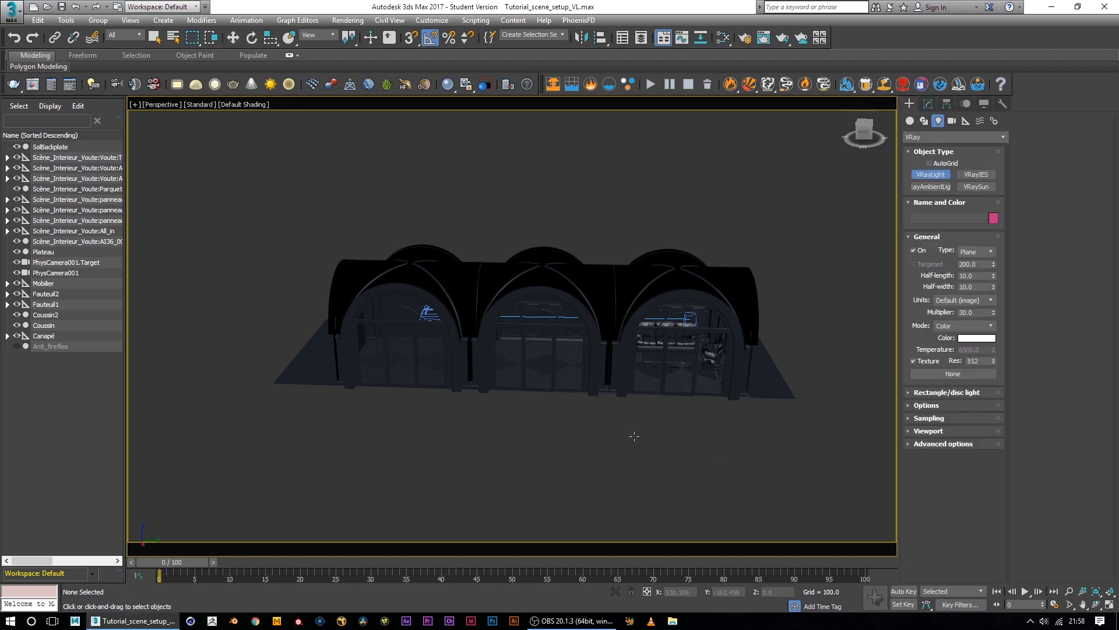
pyautogui.moveTo(635, 406); pyautogui.dragTo(756, 479)
pyautogui.moveTo(800, 474)
pyautogui.keyDown('alt'); pyautogui.mouseDown(button='middle')
pyautogui.moveTo(778, 472)
pyautogui.moveTo(805, 466)
pyautogui.mouseUp(button='middle'); pyautogui.keyUp('alt')
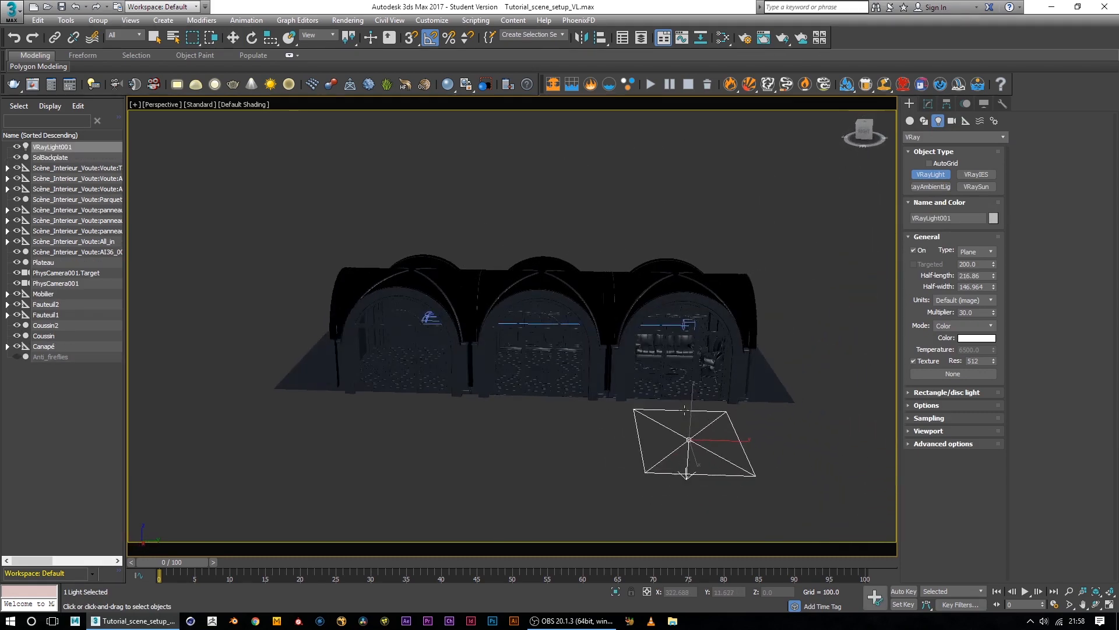
# Step: Raise the new plane light to window height and move it close to the facade
pyautogui.press('w')
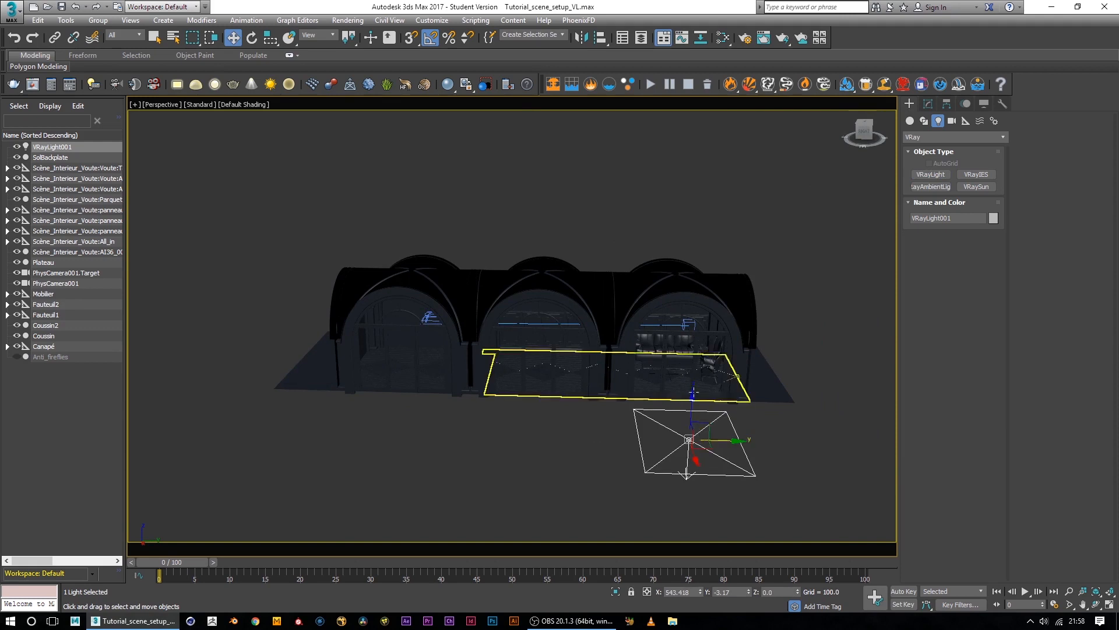
pyautogui.moveTo(691, 403); pyautogui.dragTo(695, 318)
pyautogui.keyDown('alt'); pyautogui.moveTo(695, 317); pyautogui.dragTo(697, 360, button='middle'); pyautogui.keyUp('alt')
pyautogui.moveTo(650, 362); pyautogui.dragTo(758, 370)
# Step: Rotate the light 90 degrees about Y so it stands upright, parallel to the facade
pyautogui.press('e')
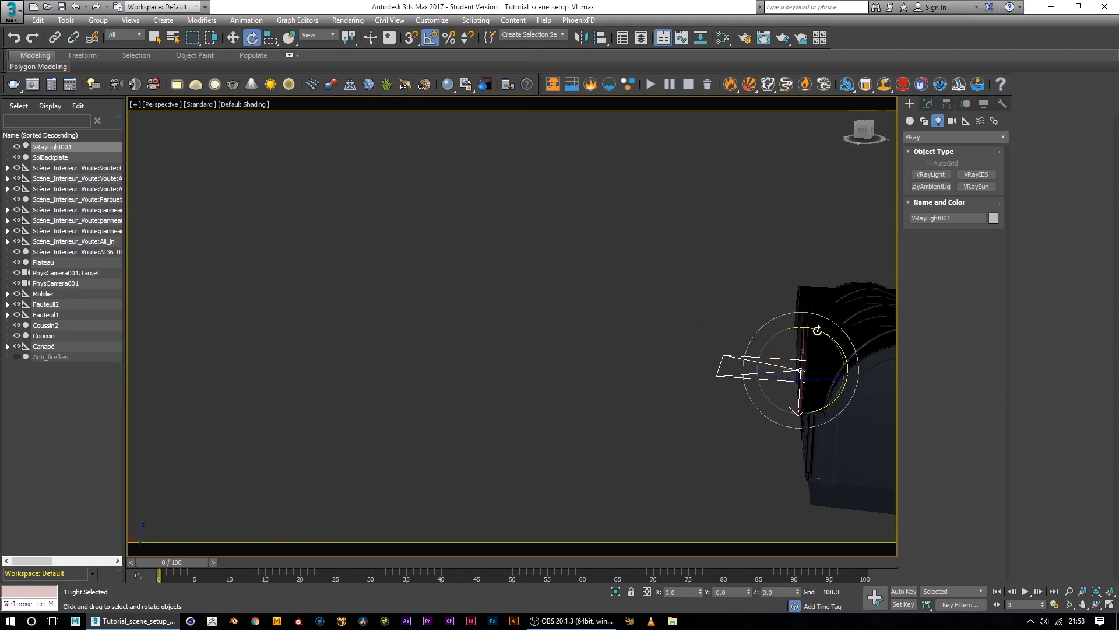
pyautogui.moveTo(820, 330); pyautogui.dragTo(764, 335)
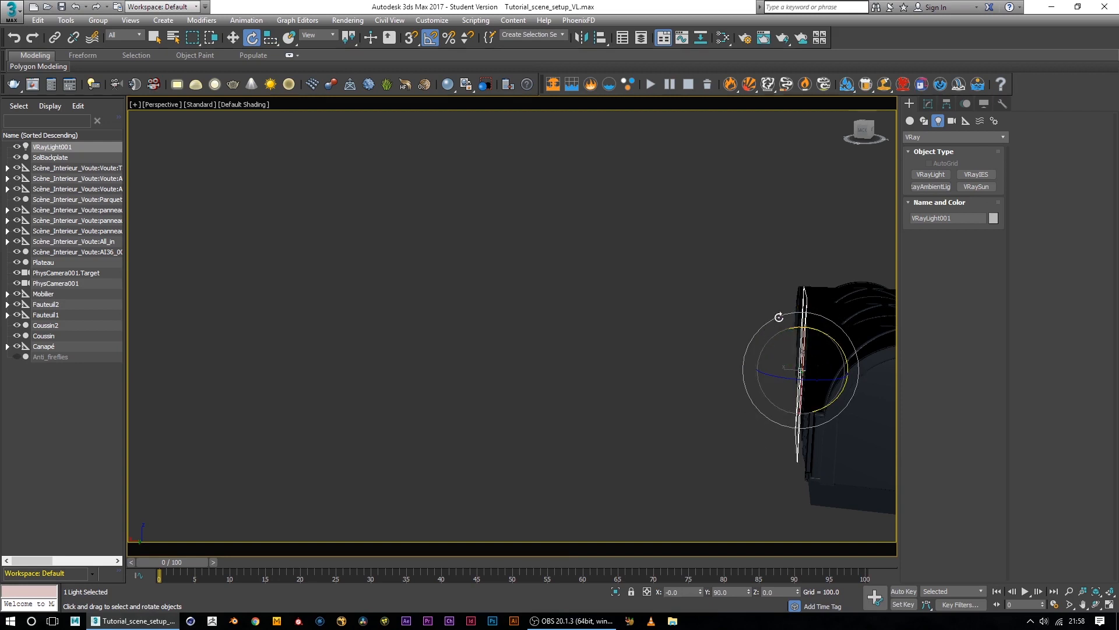
pyautogui.click(431, 38)
# Step: Lower the light to Z 157.75 and scale it to about 75% in height and 121% in width around the window
pyautogui.keyDown('alt'); pyautogui.moveTo(711, 366); pyautogui.dragTo(910, 337, button='middle'); pyautogui.keyUp('alt')
pyautogui.moveTo(734, 341); pyautogui.dragTo(501, 282, button='middle')
pyautogui.press('z')
pyautogui.keyDown('alt'); pyautogui.moveTo(702, 340); pyautogui.dragTo(467, 308, button='middle'); pyautogui.keyUp('alt')
pyautogui.scroll(3, 471, 319)
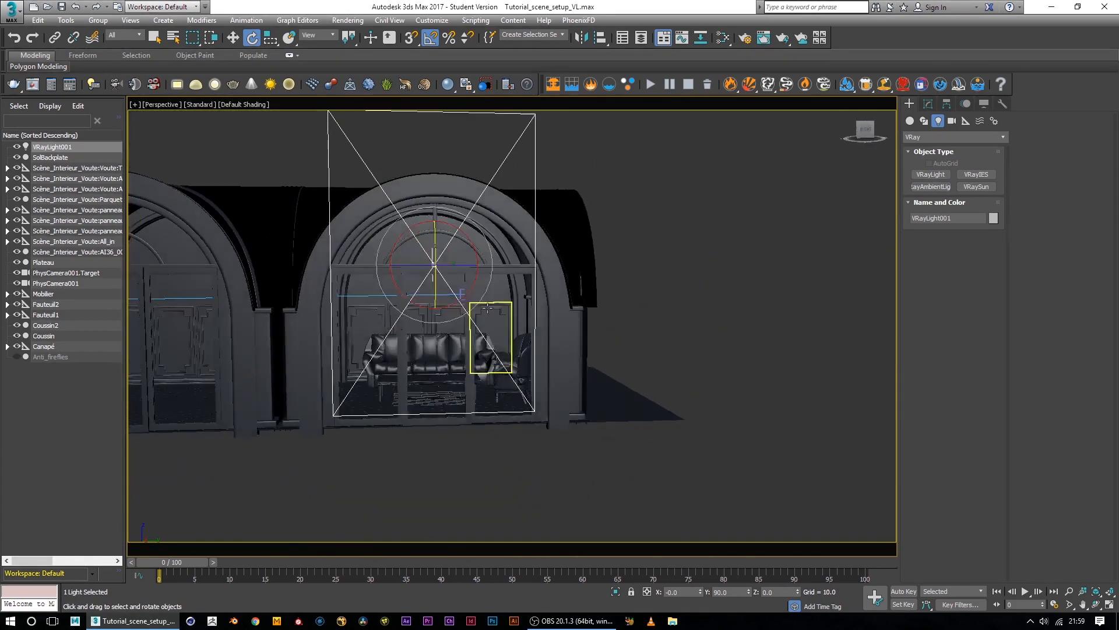
pyautogui.press('w')
pyautogui.moveTo(434, 219); pyautogui.dragTo(434, 254)
pyautogui.press('r')
pyautogui.press('r')
pyautogui.press('r')
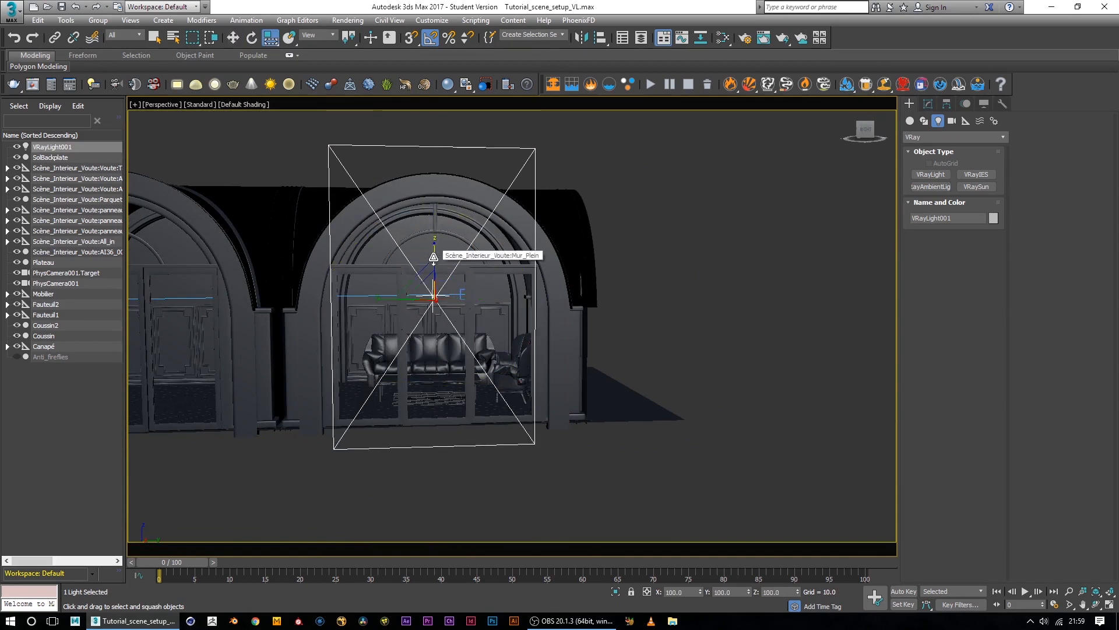
pyautogui.moveTo(435, 242); pyautogui.dragTo(432, 269)
pyautogui.press('w')
# Step: Move the light slightly closer to the facade, to X about 248, and stretch it taller to cover the window
pyautogui.keyDown('alt'); pyautogui.moveTo(433, 269); pyautogui.dragTo(373, 310, button='middle'); pyautogui.keyUp('alt')
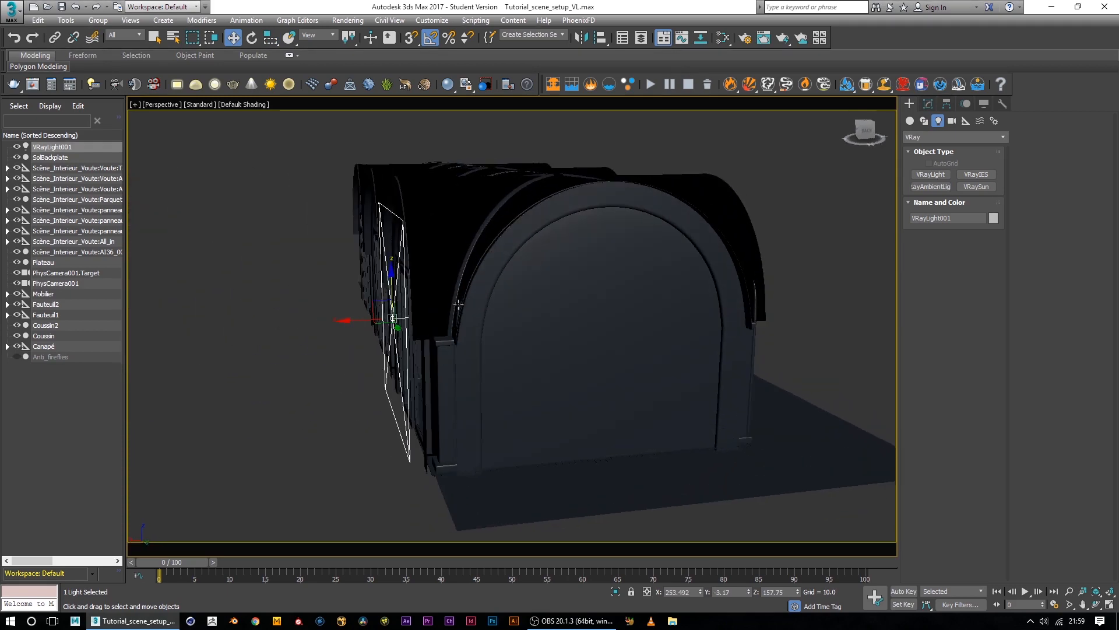
pyautogui.moveTo(351, 319); pyautogui.dragTo(347, 319)
pyautogui.keyDown('alt'); pyautogui.moveTo(347, 319); pyautogui.dragTo(402, 321, button='middle'); pyautogui.keyUp('alt')
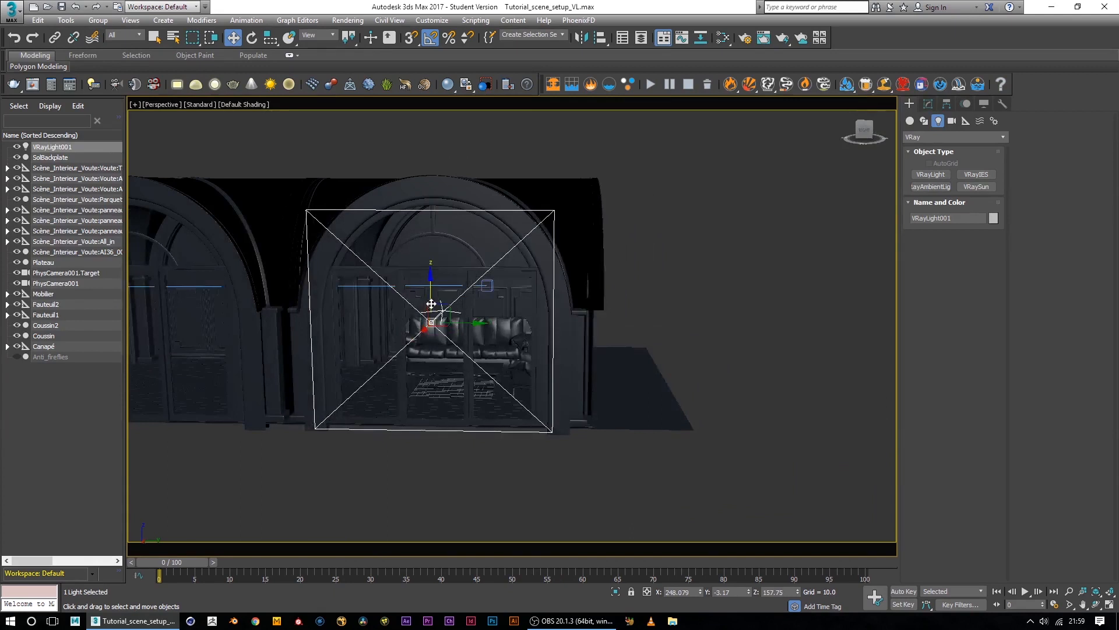
pyautogui.press('r')
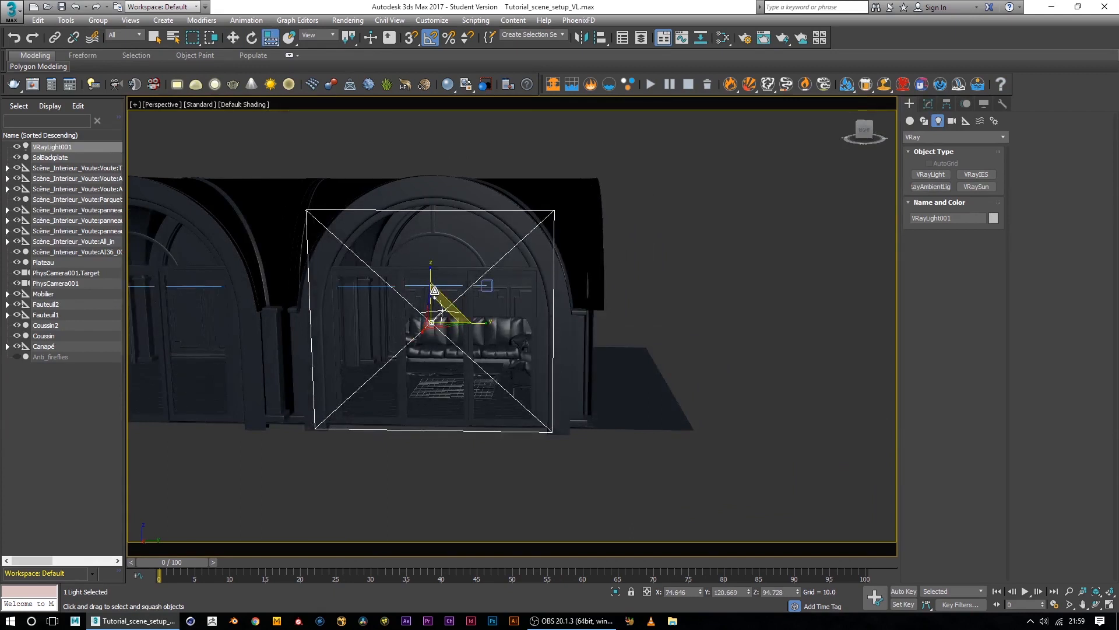
pyautogui.moveTo(436, 290); pyautogui.dragTo(431, 263)
pyautogui.press('w')
# Step: Reselect the plane light and shift it along the facade to Y about 11 to centre it on the bay
pyautogui.click(482, 322)
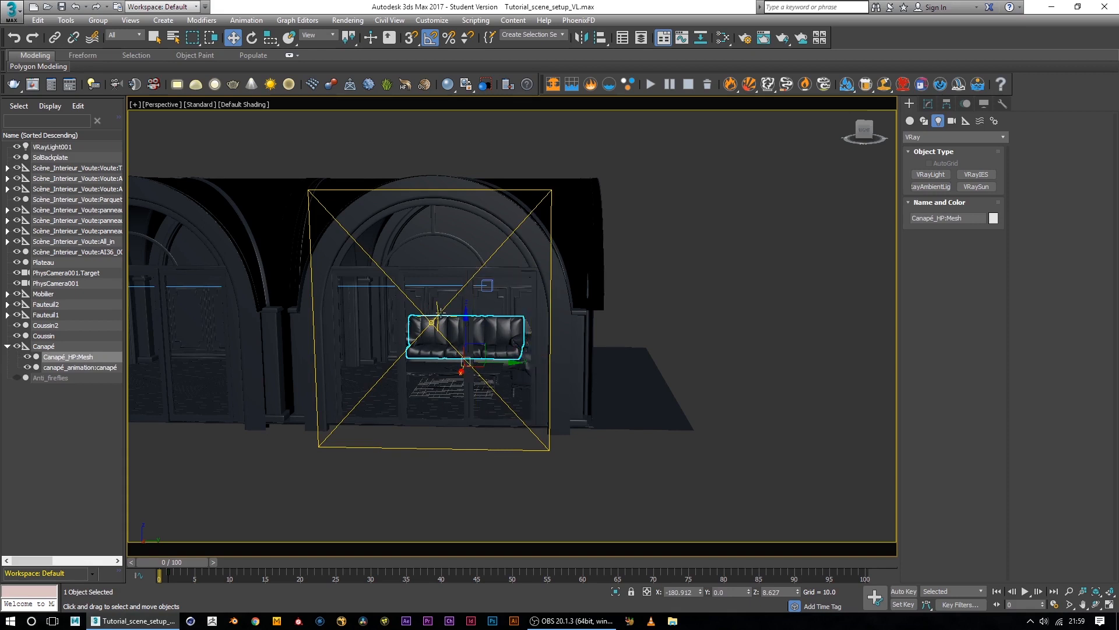
pyautogui.click(373, 193)
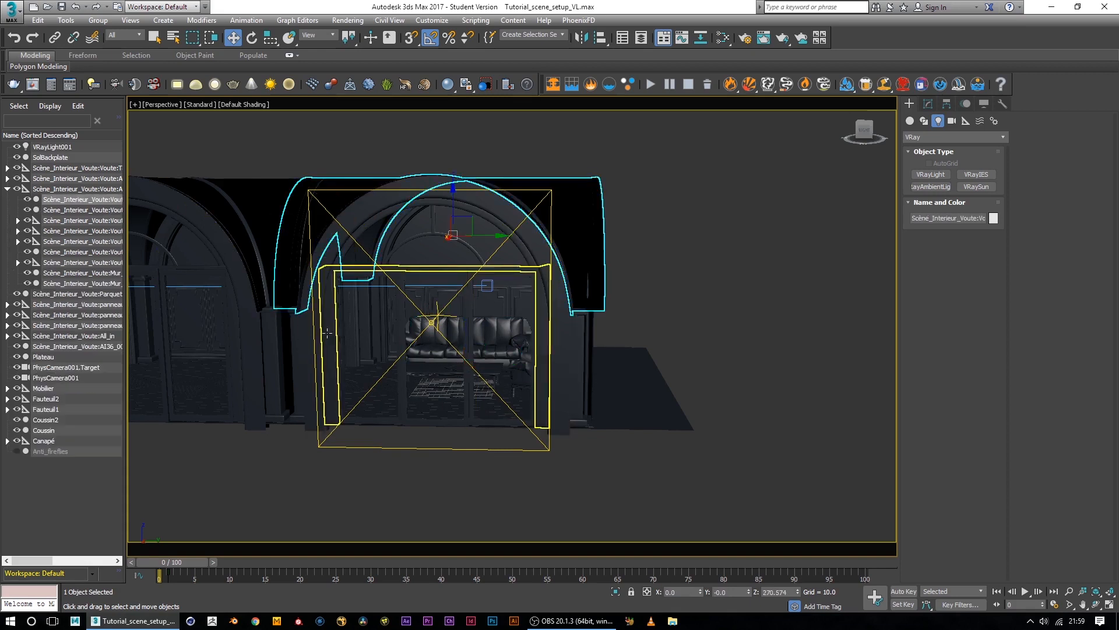
pyautogui.click(54, 148)
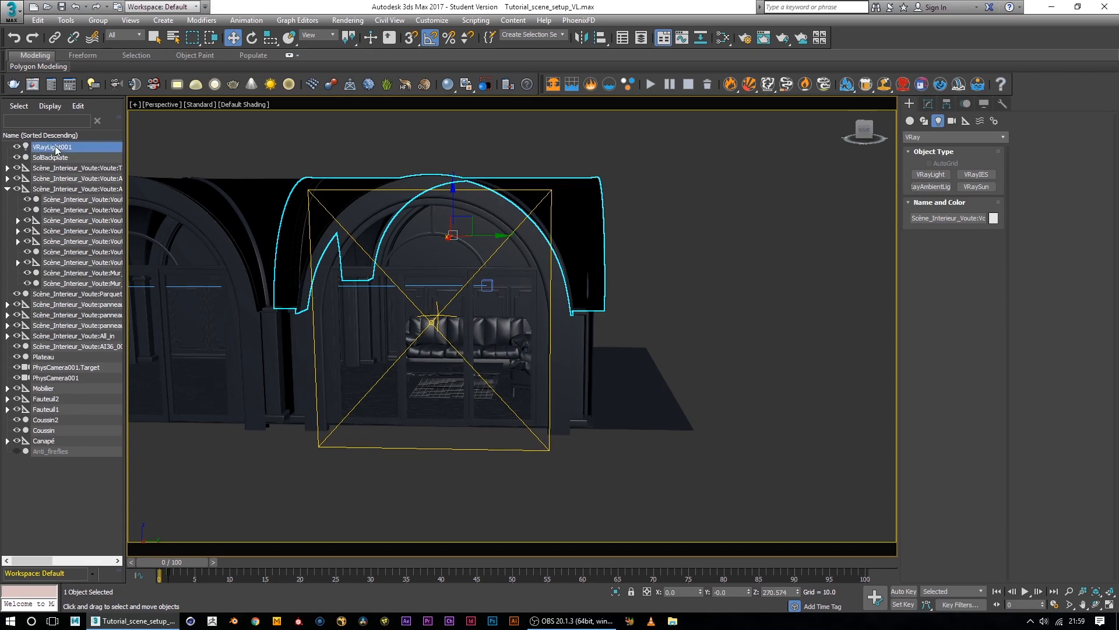
pyautogui.moveTo(477, 322); pyautogui.dragTo(487, 322)
# Step: Clone the light twice along the facade, at Y about -452 and -919, in front of the other two bays
pyautogui.keyDown('alt'); pyautogui.moveTo(670, 343); pyautogui.dragTo(455, 405, button='middle'); pyautogui.keyUp('alt')
pyautogui.moveTo(324, 428); pyautogui.dragTo(658, 464, button='middle')
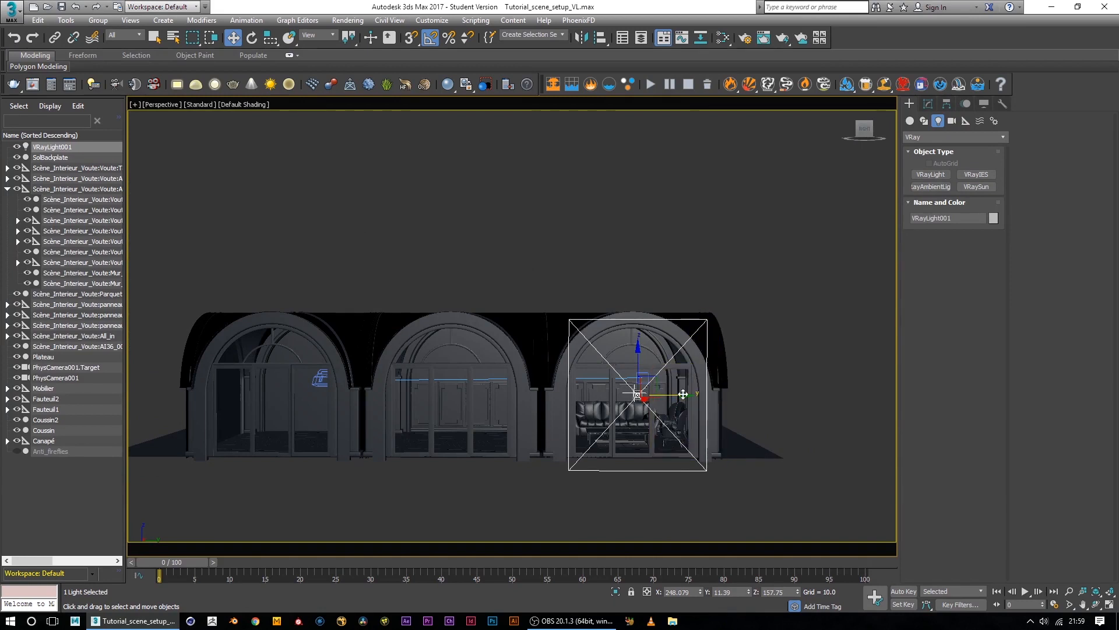
pyautogui.keyDown('shift'); pyautogui.moveTo(685, 395); pyautogui.dragTo(502, 407); pyautogui.keyUp('shift')
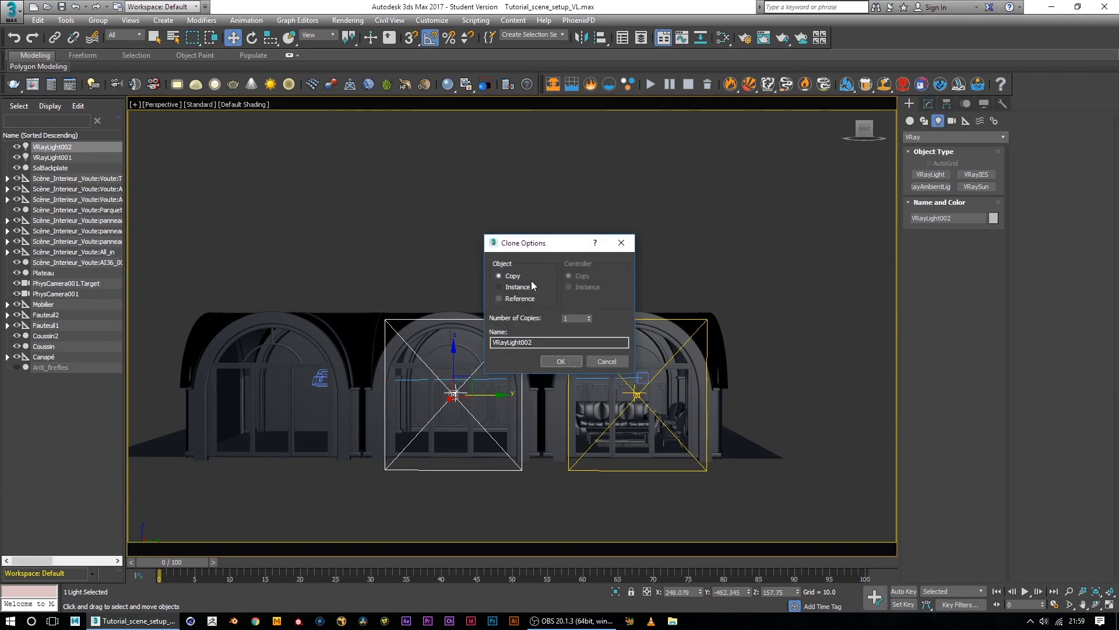
pyautogui.click(558, 361)
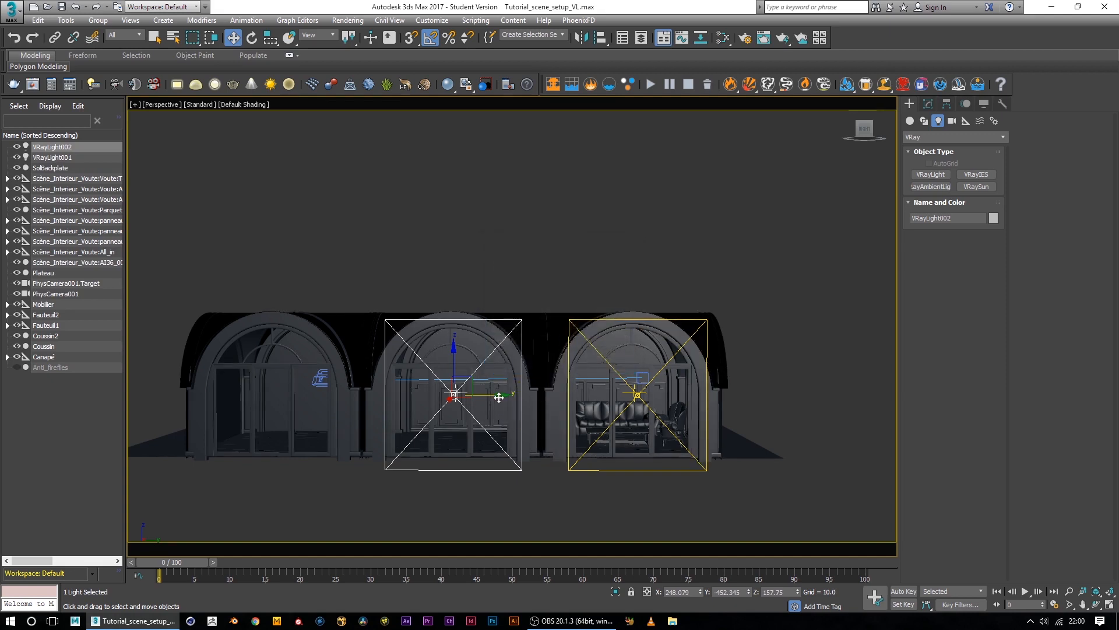
pyautogui.moveTo(501, 396)
pyautogui.keyDown('shift'); pyautogui.mouseDown()
pyautogui.moveTo(355, 394)
pyautogui.moveTo(317, 406)
pyautogui.mouseUp(); pyautogui.keyUp('shift')
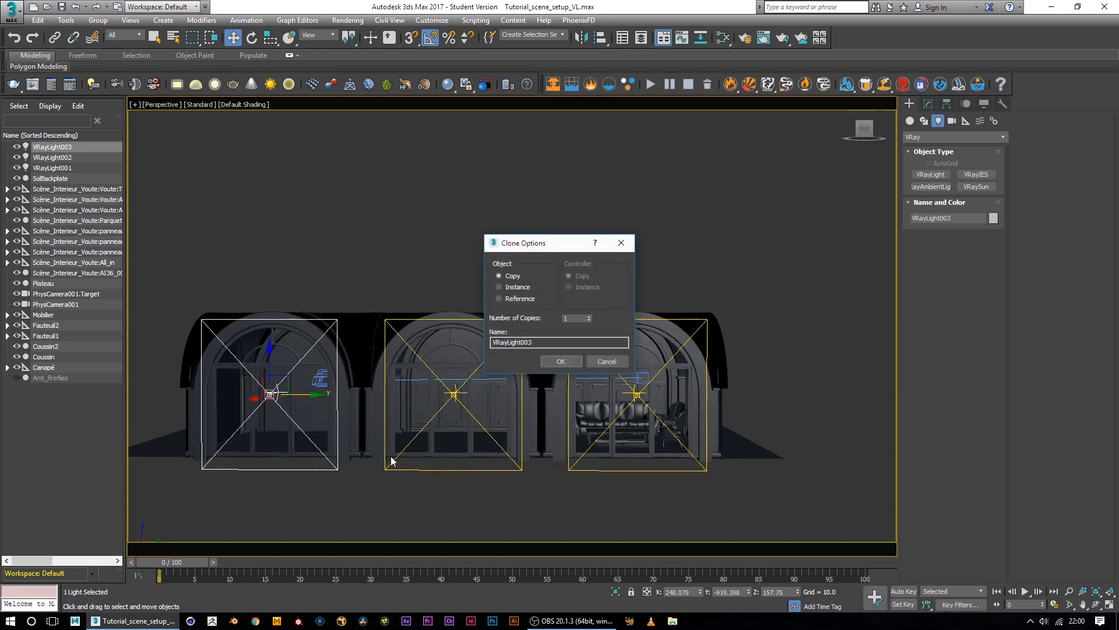
pyautogui.click(561, 361)
# Step: Rename the light in front of the furnished bay as Area_Main
pyautogui.moveTo(490, 454)
pyautogui.keyDown('alt'); pyautogui.mouseDown(button='middle')
pyautogui.moveTo(475, 470)
pyautogui.moveTo(589, 503)
pyautogui.moveTo(510, 488)
pyautogui.moveTo(474, 462)
pyautogui.moveTo(467, 436)
pyautogui.mouseUp(button='middle'); pyautogui.keyUp('alt')
pyautogui.keyDown('alt'); pyautogui.moveTo(539, 495); pyautogui.dragTo(513, 483, button='middle'); pyautogui.keyUp('alt')
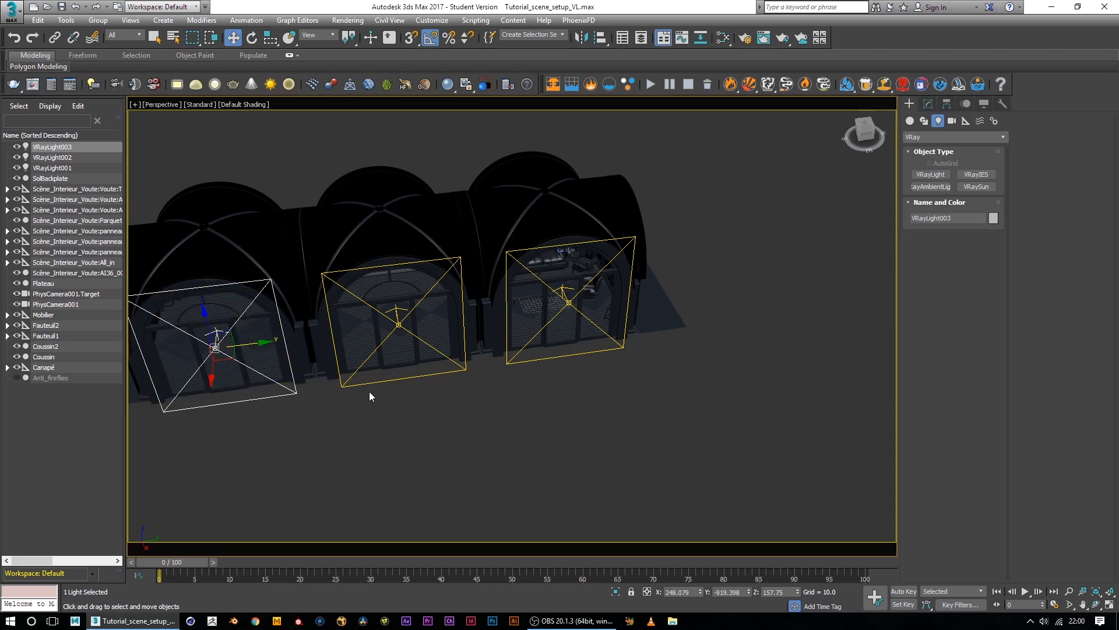
pyautogui.keyDown('alt'); pyautogui.moveTo(523, 403); pyautogui.dragTo(513, 379, button='middle'); pyautogui.keyUp('alt')
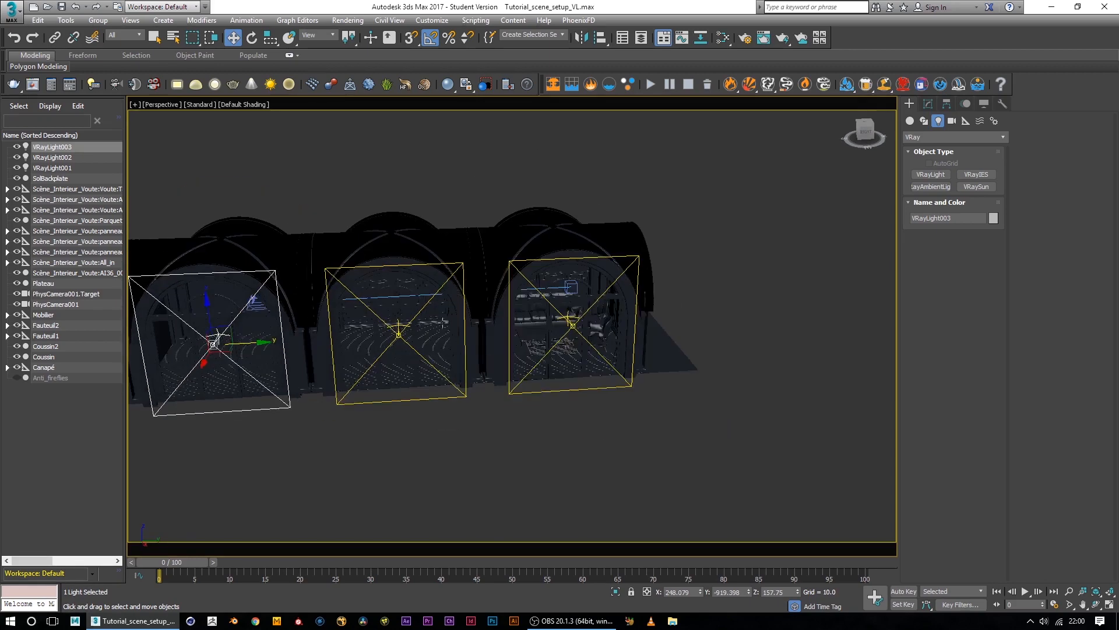
pyautogui.click(62, 169)
pyautogui.click(63, 168)
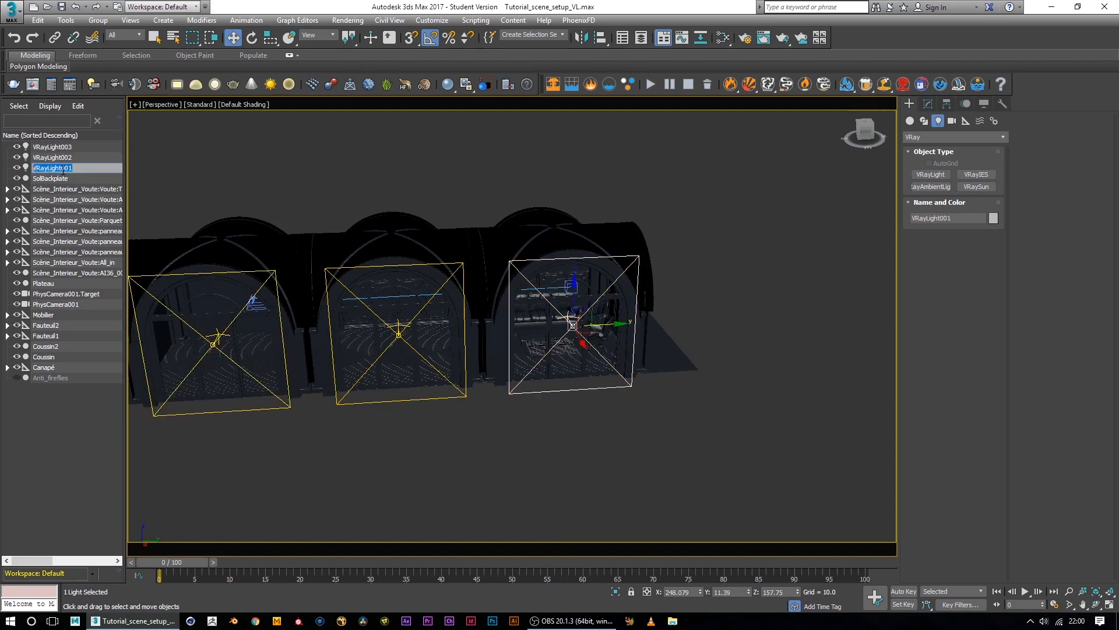
pyautogui.write('Area_Main')
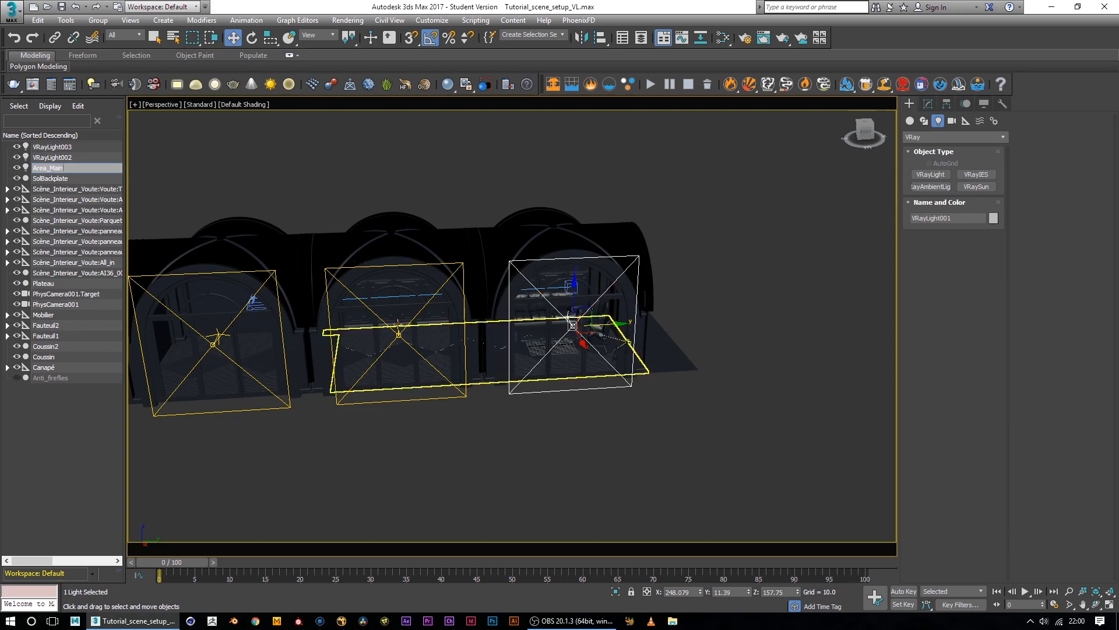
# Step: Rename the light in front of the middle bay as Area_2
pyautogui.click(53, 159)
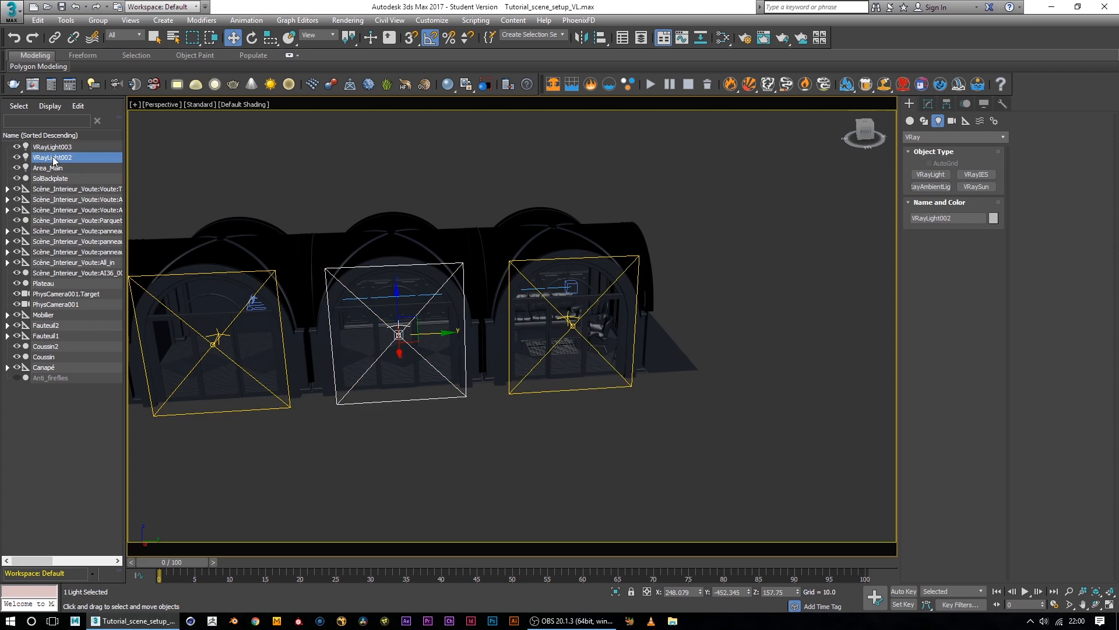
pyautogui.click(54, 158)
pyautogui.write('Area_2')
pyautogui.press('Return')
# Step: Rename the remaining cloned light, in front of the third bay, as Area3
pyautogui.click(67, 147)
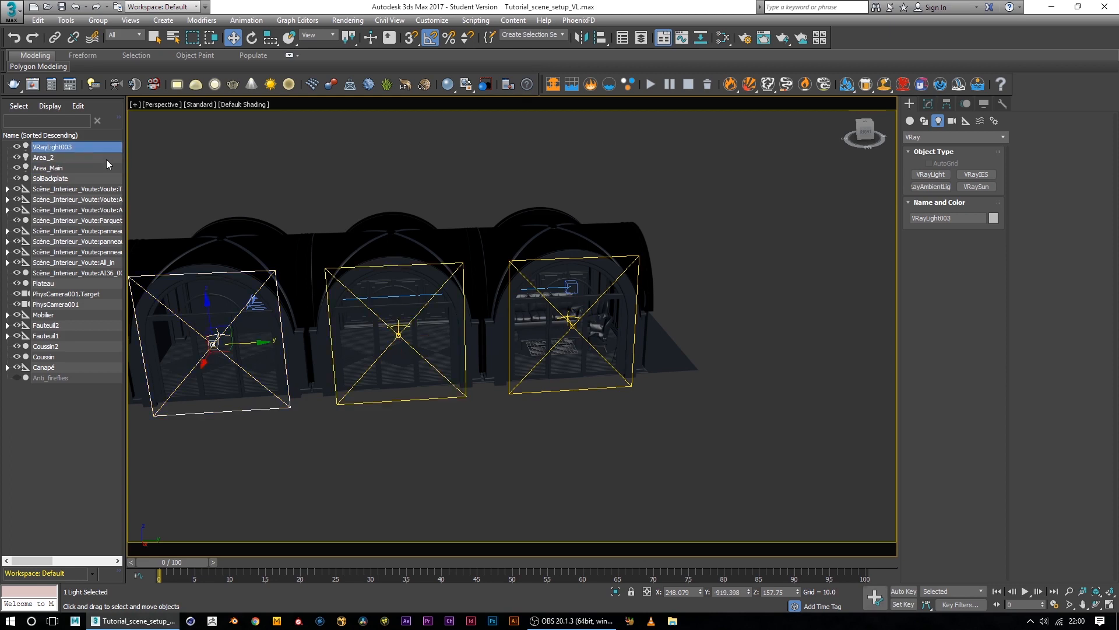
pyautogui.click(48, 149)
pyautogui.write('Area3')
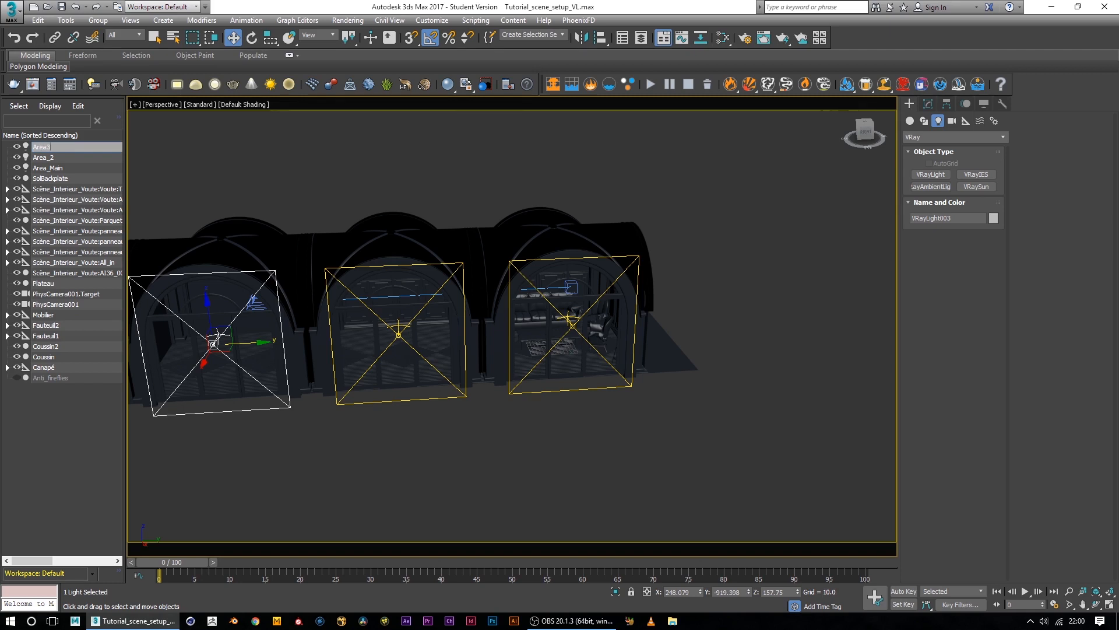
pyautogui.press('Return')
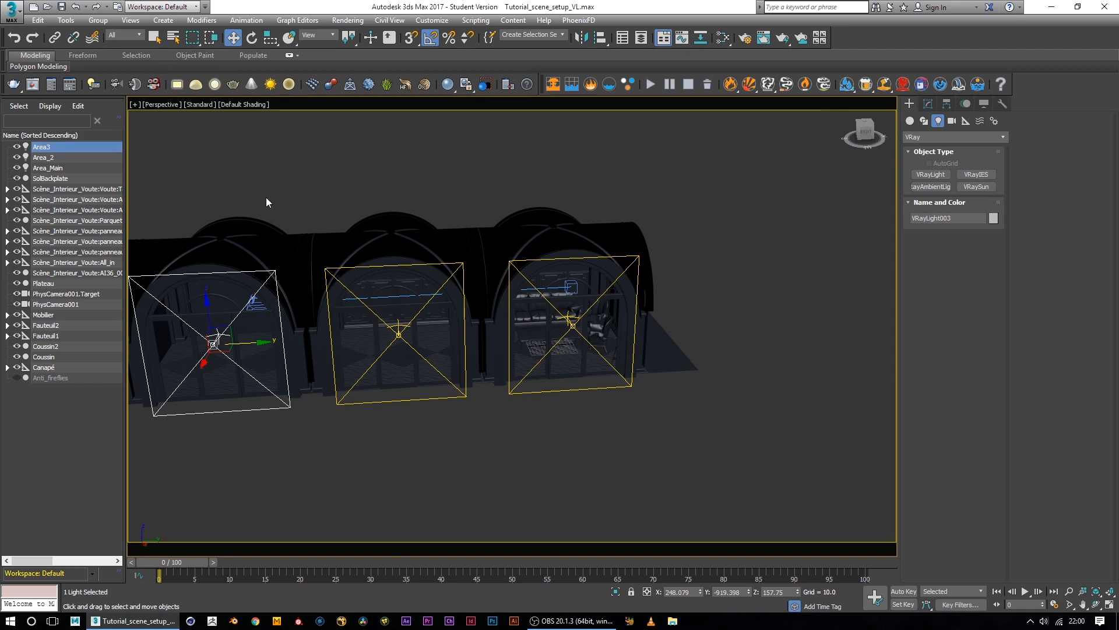
# Step: Open the render setup and examine the V-Ray RT engine, trace depth and Global switches settings
pyautogui.click(744, 38)
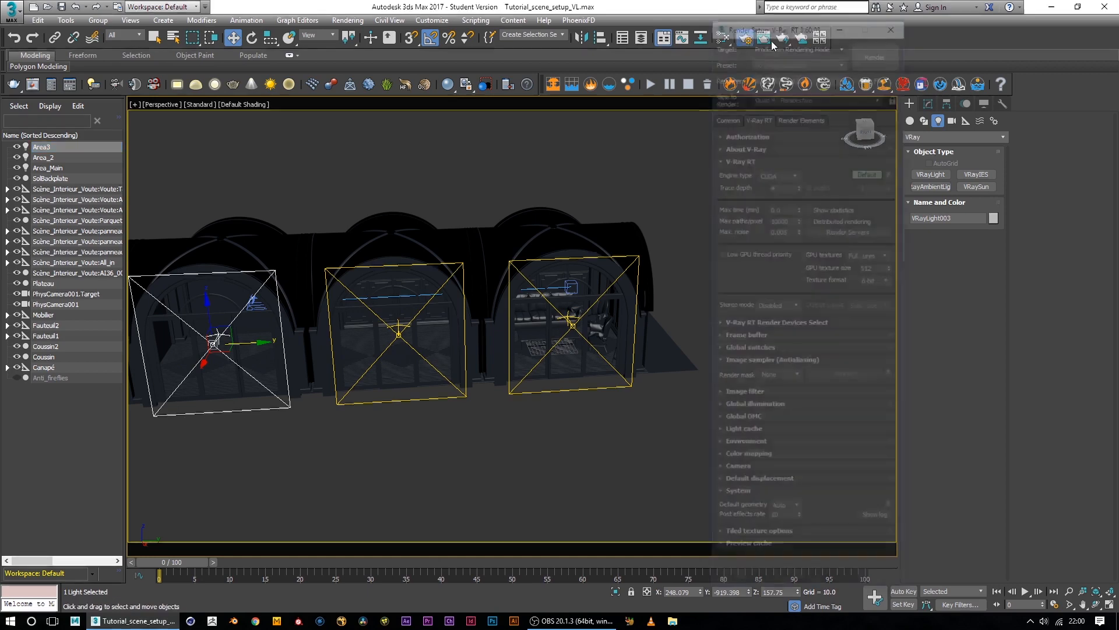
pyautogui.moveTo(809, 29); pyautogui.dragTo(799, 45)
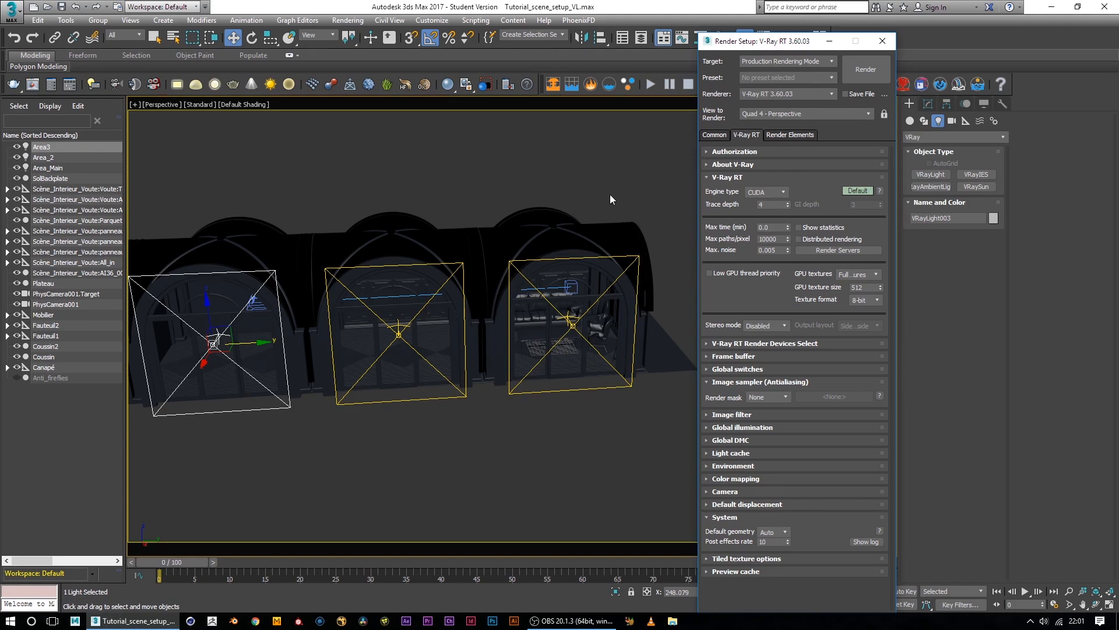
pyautogui.click(765, 192)
pyautogui.click(769, 173)
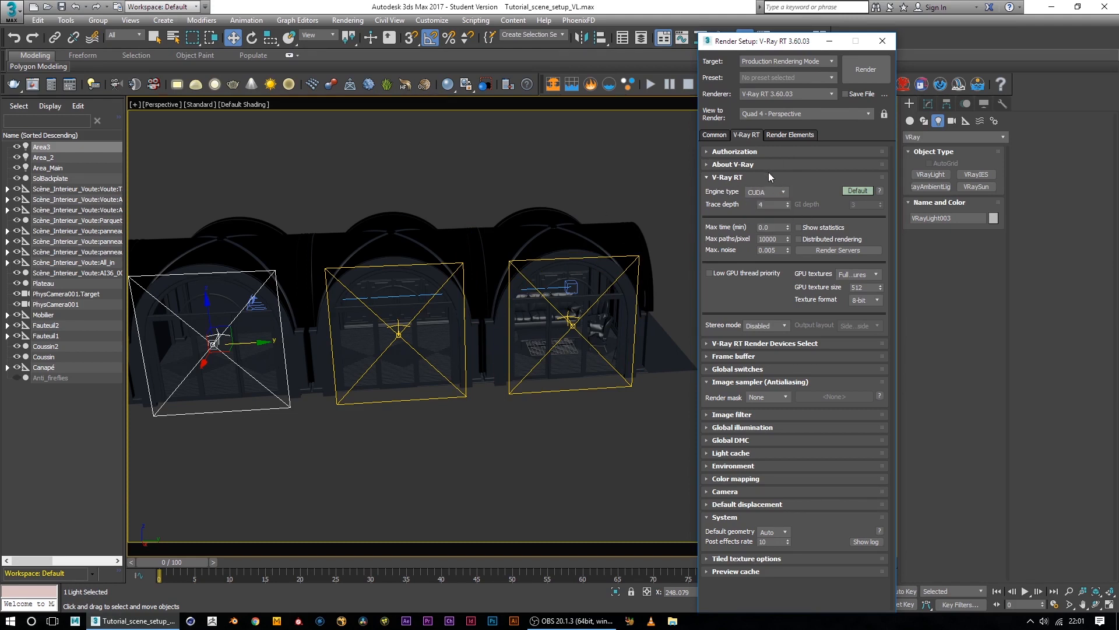
pyautogui.doubleClick(773, 205)
pyautogui.click(801, 341)
pyautogui.click(708, 369)
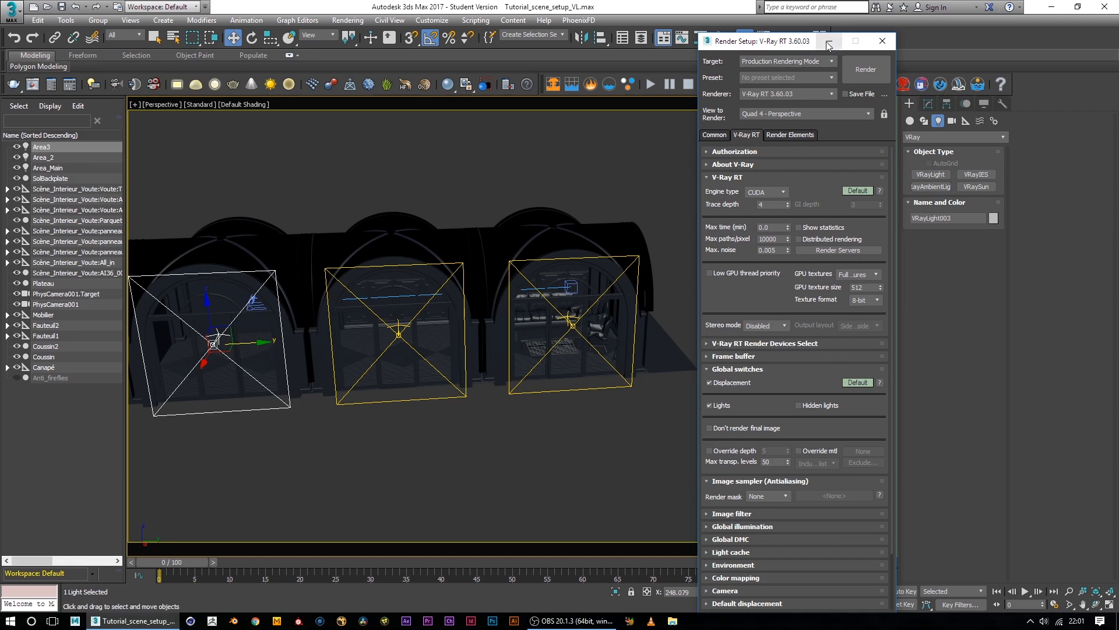
# Step: Check which engine types and renderers are available in the render setup without changing the selection
pyautogui.moveTo(893, 179); pyautogui.dragTo(887, 138)
pyautogui.click(766, 218)
pyautogui.click(778, 191)
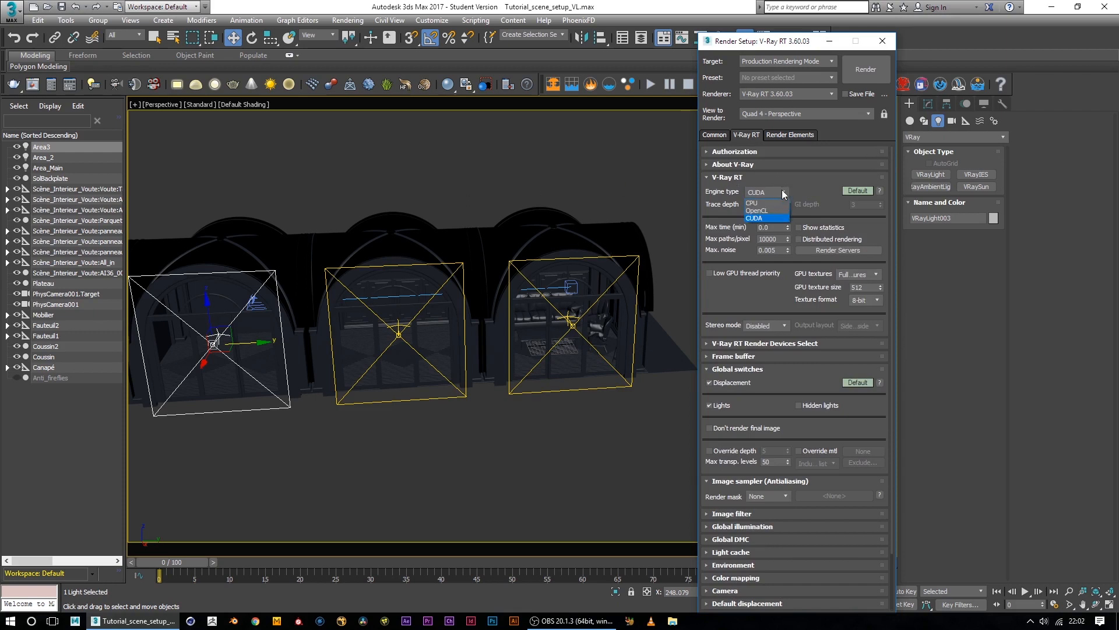
pyautogui.click(796, 182)
pyautogui.click(817, 93)
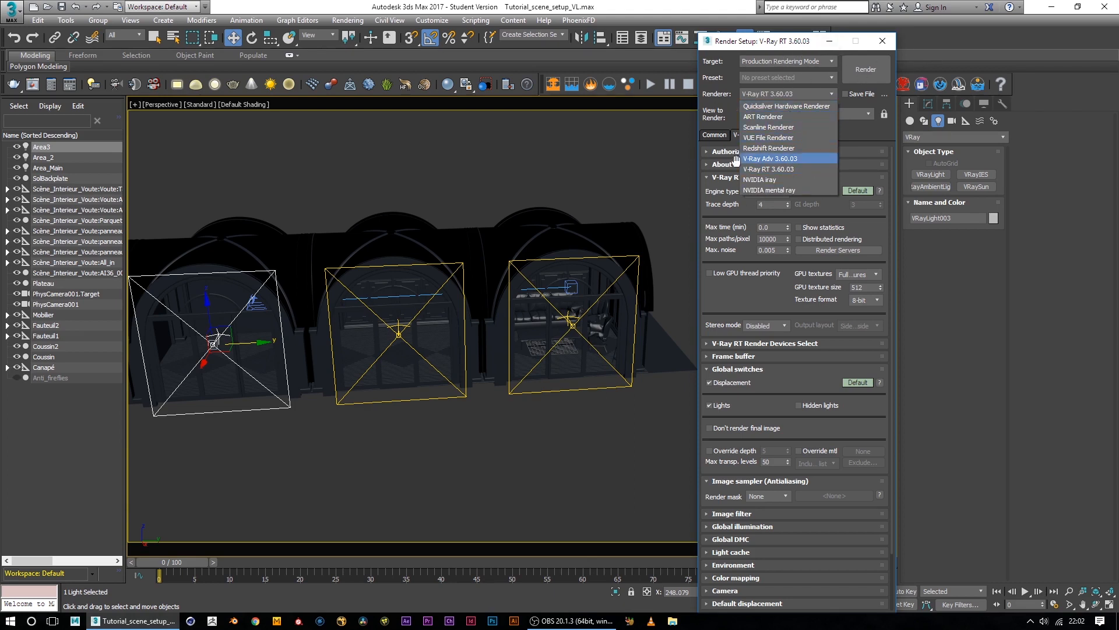
pyautogui.click(785, 41)
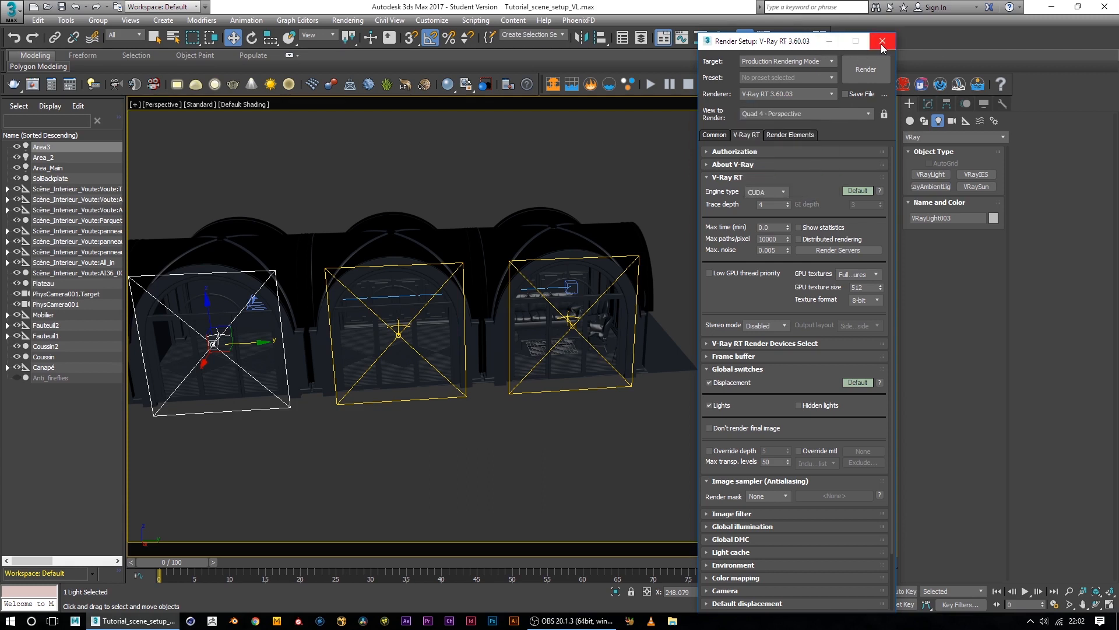
pyautogui.moveTo(776, 46); pyautogui.dragTo(911, 34)
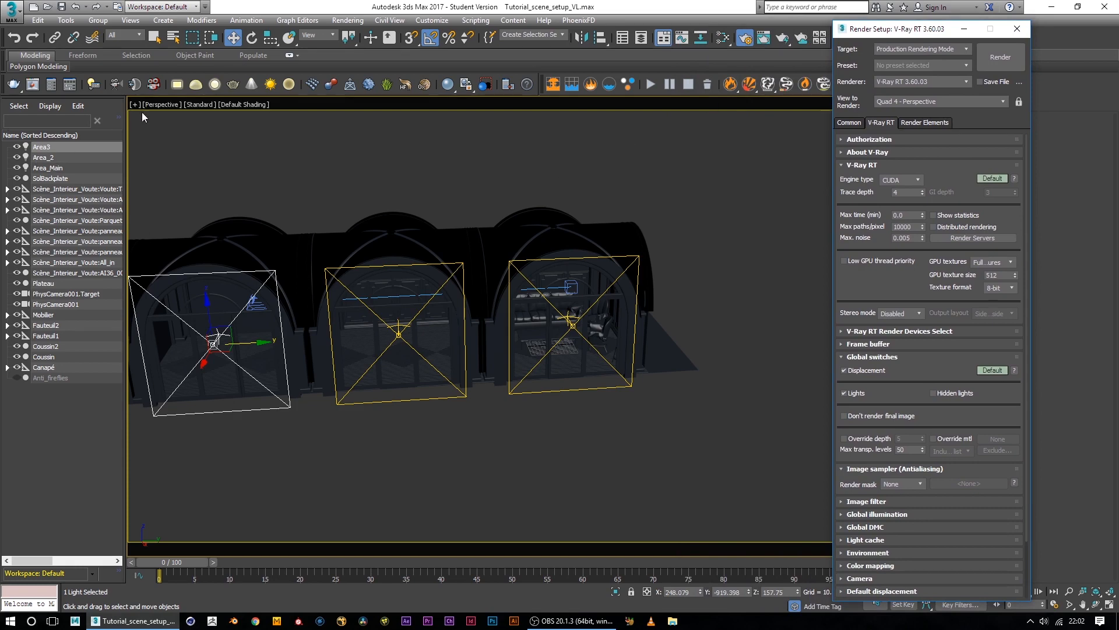
# Step: Switch the viewport from the perspective view to the PhysCamera001 camera view
pyautogui.click(162, 104)
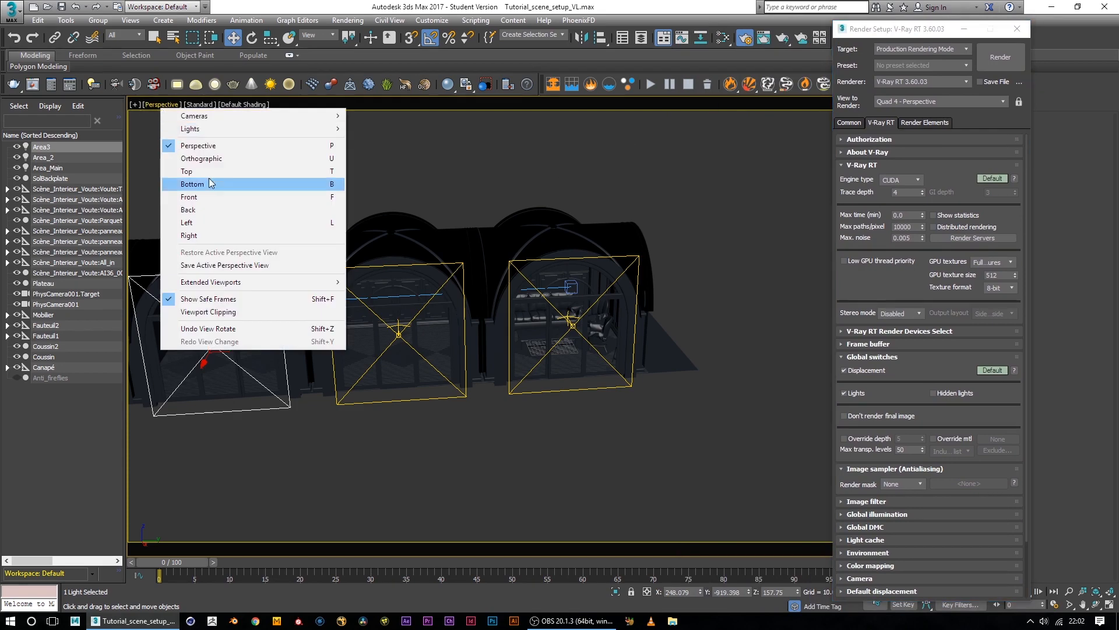
pyautogui.moveTo(214, 118)
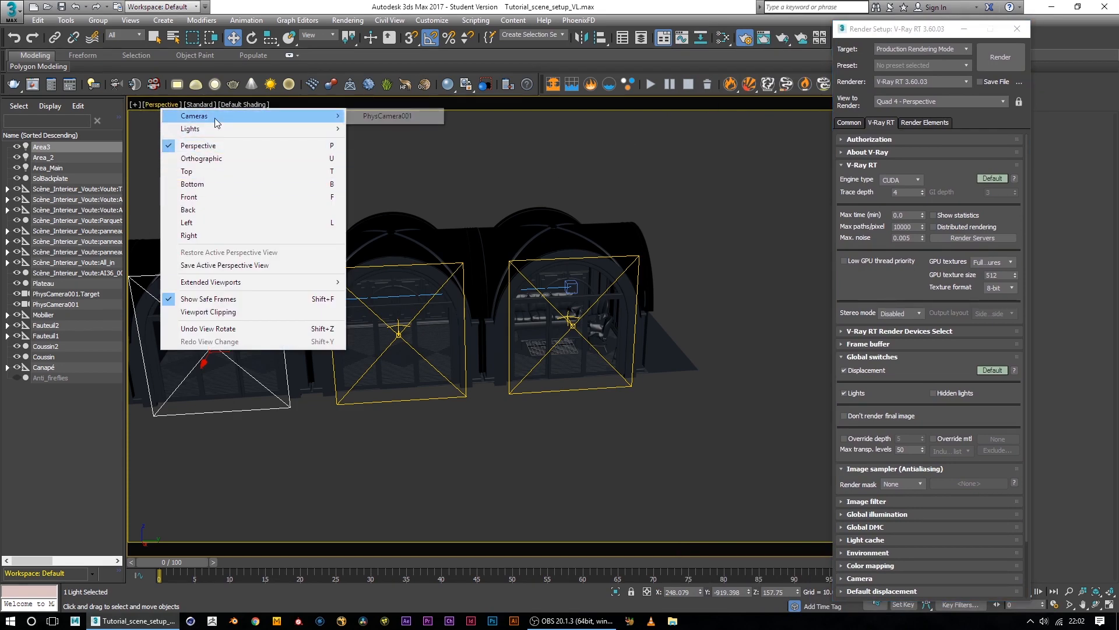
pyautogui.click(391, 115)
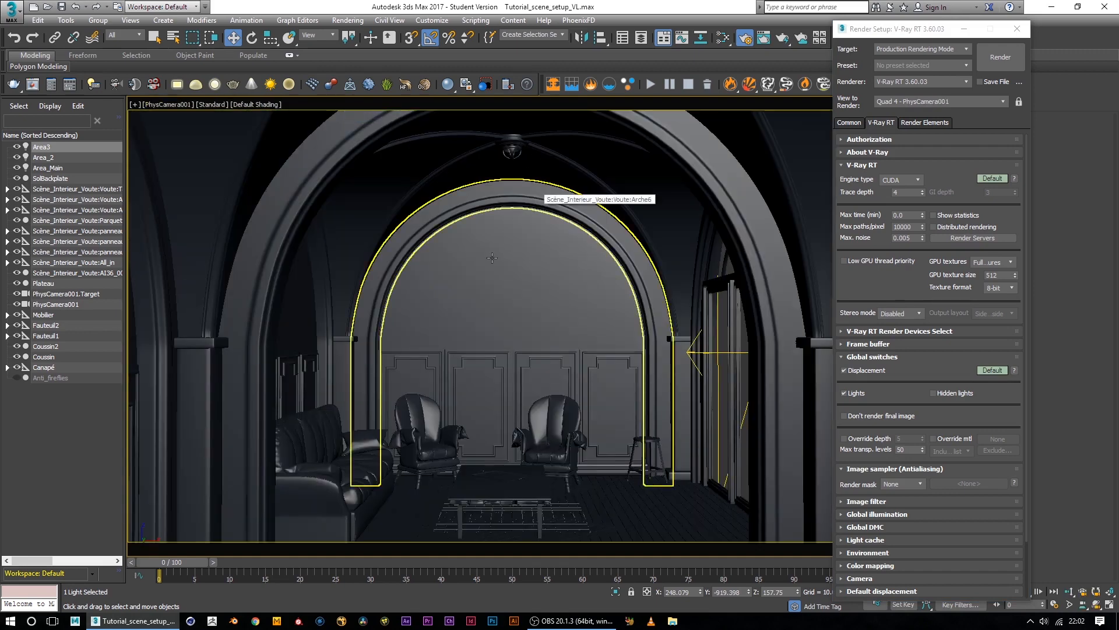
pyautogui.press('p')
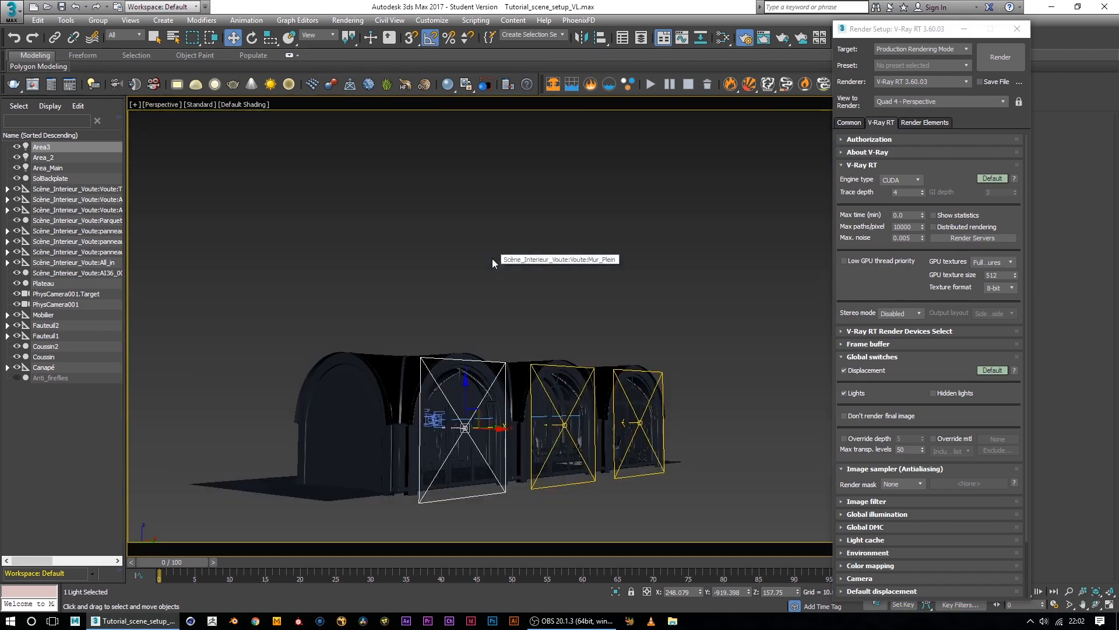
pyautogui.press('c')
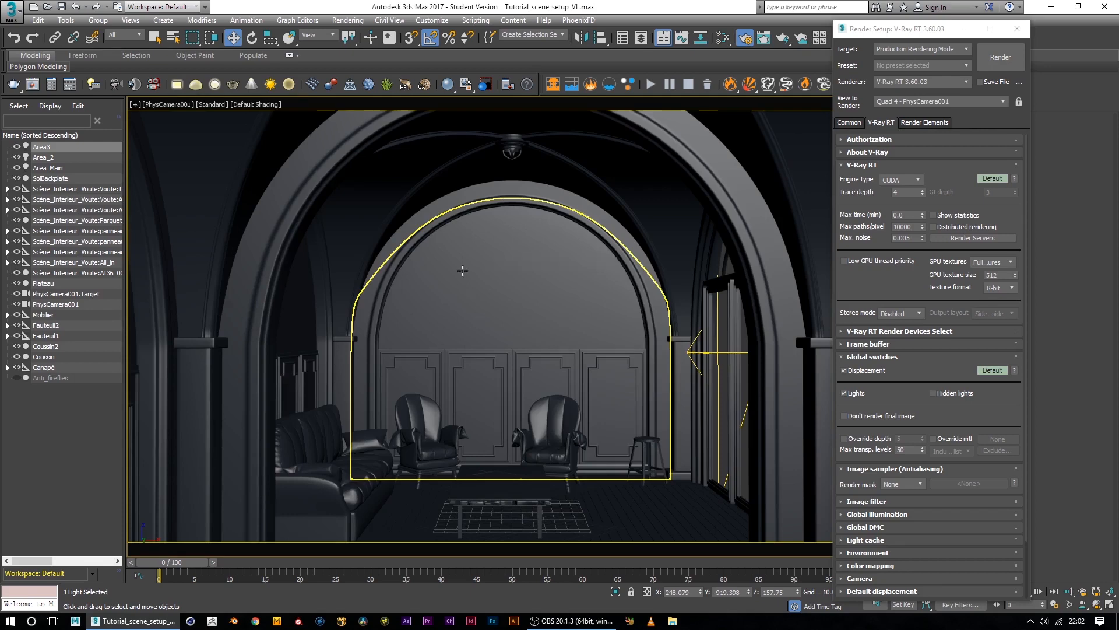
# Step: Hide the Area3 and Area_2 lights, leaving only Area_Main active
pyautogui.moveTo(940, 33); pyautogui.dragTo(882, 43)
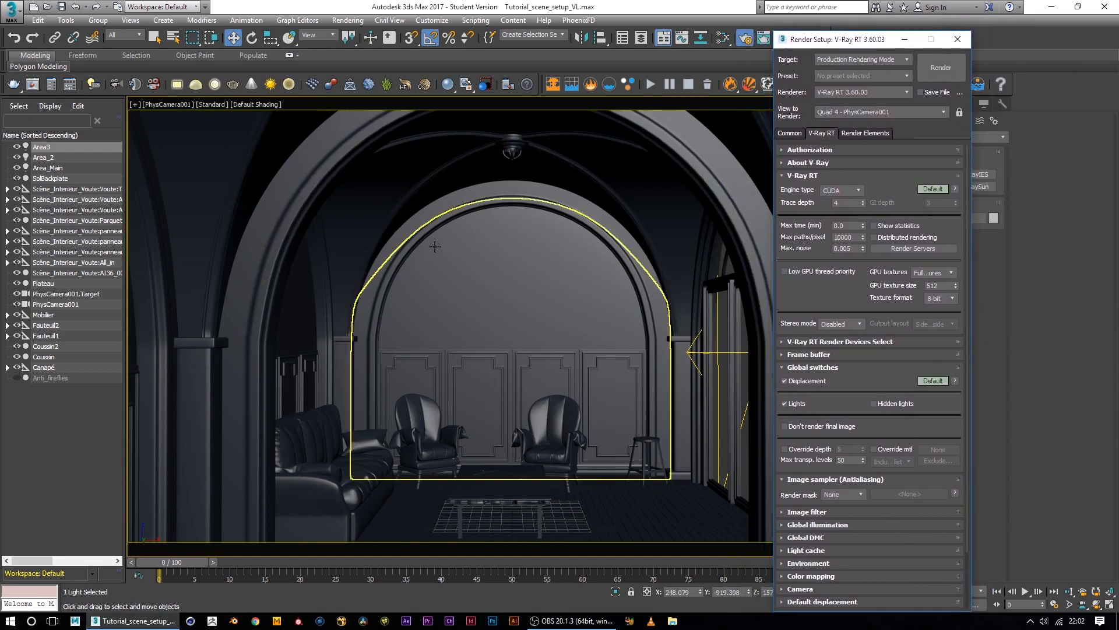
pyautogui.click(17, 147)
pyautogui.click(17, 158)
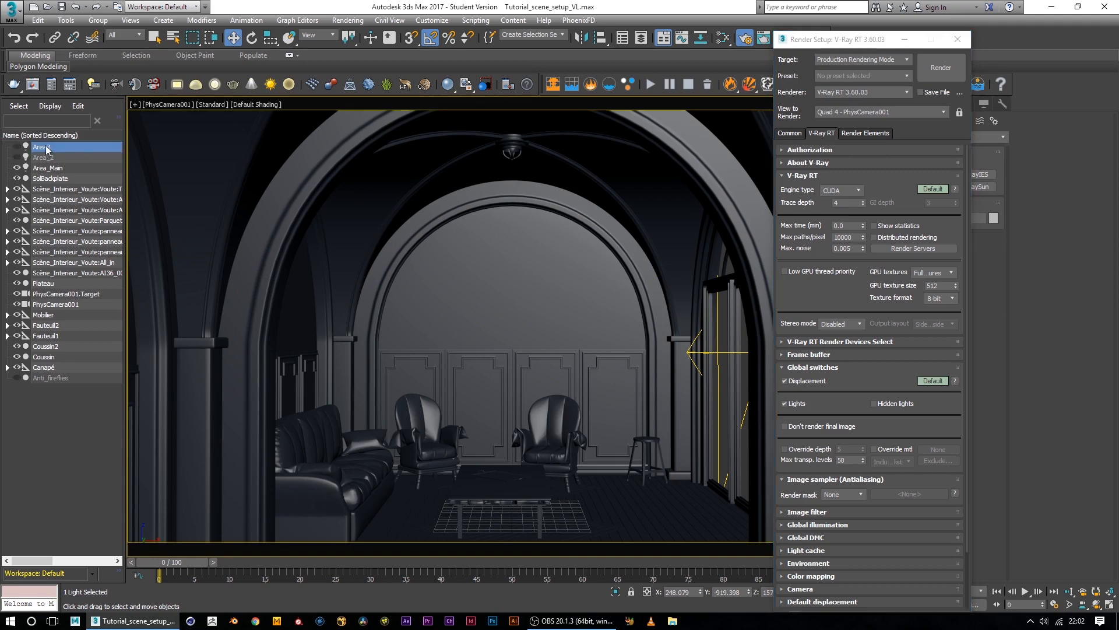
# Step: Select the Area_Main light and move it closer to the window, to X about 239
pyautogui.click(904, 39)
pyautogui.moveTo(698, 350); pyautogui.dragTo(716, 352)
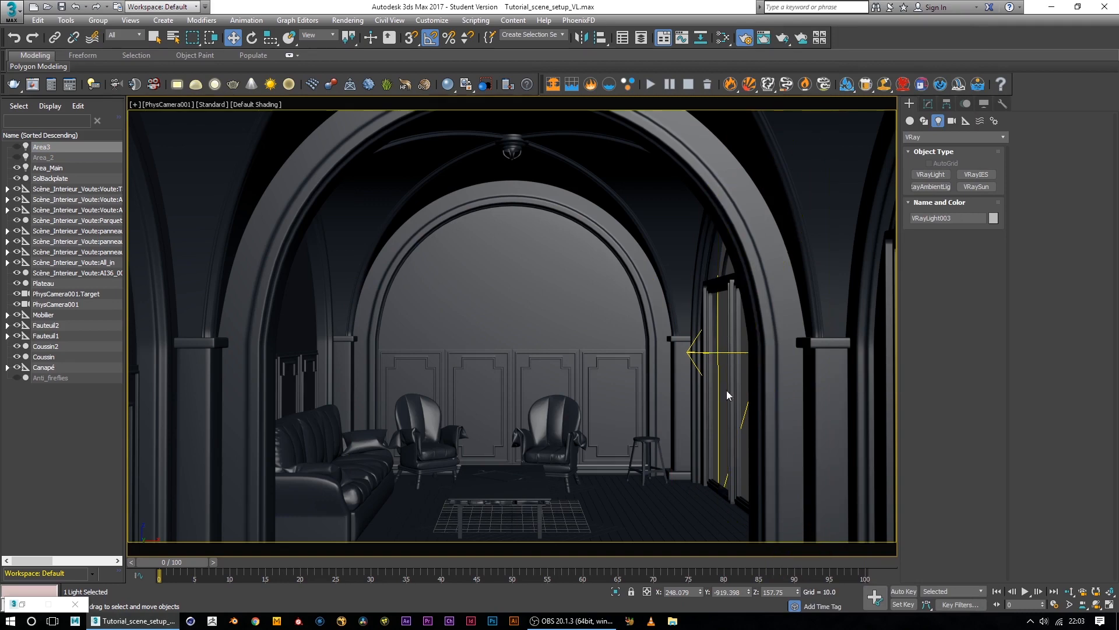
pyautogui.click(717, 353)
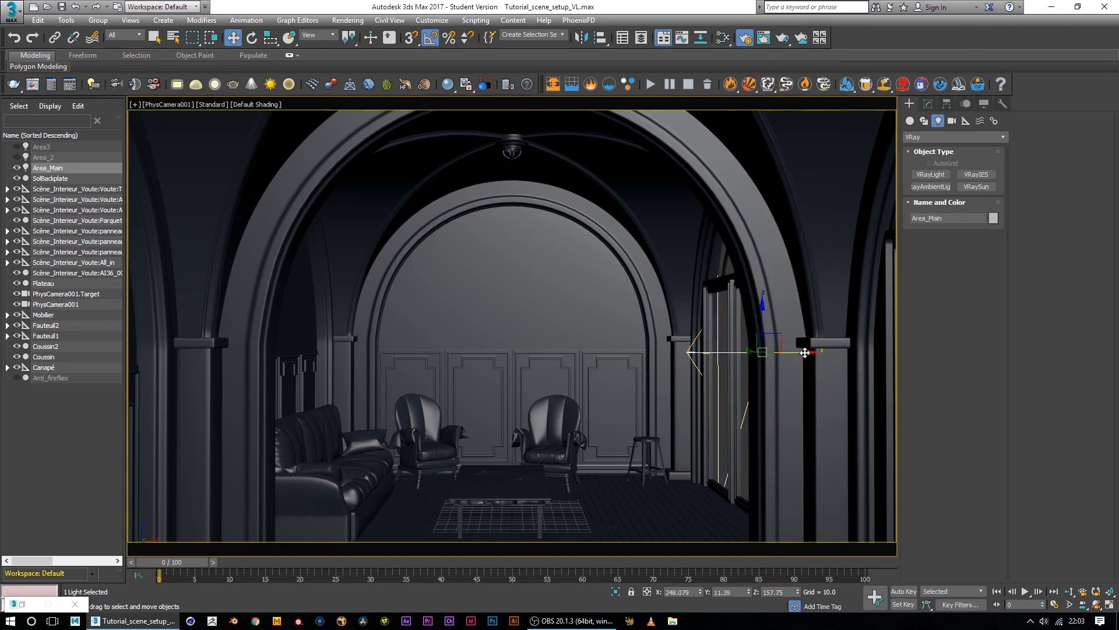
pyautogui.moveTo(808, 351); pyautogui.dragTo(799, 352)
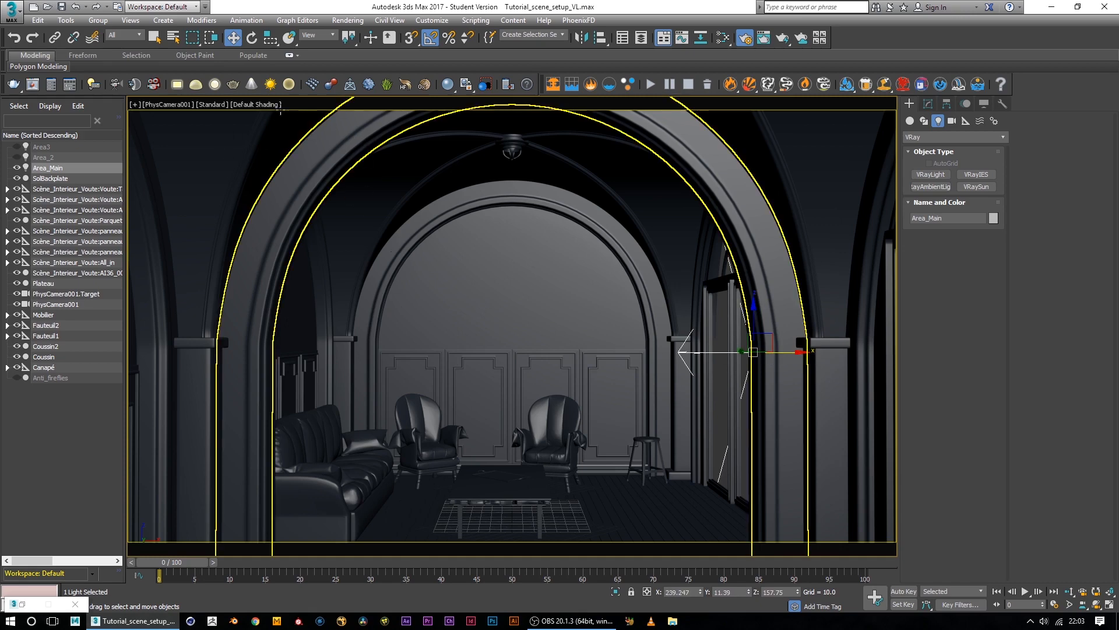
# Step: Run a V-Ray RT test render of the camera view with only Area_Main lit, and stop it after inspecting the image
pyautogui.click(23, 605)
pyautogui.click(950, 69)
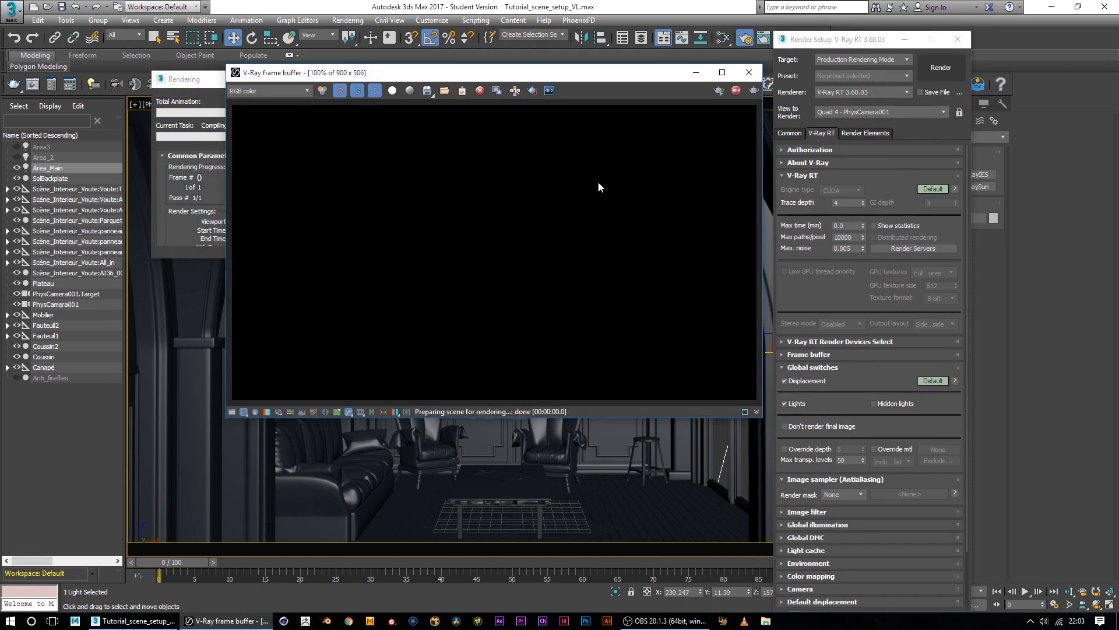
pyautogui.moveTo(495, 79); pyautogui.dragTo(783, 104)
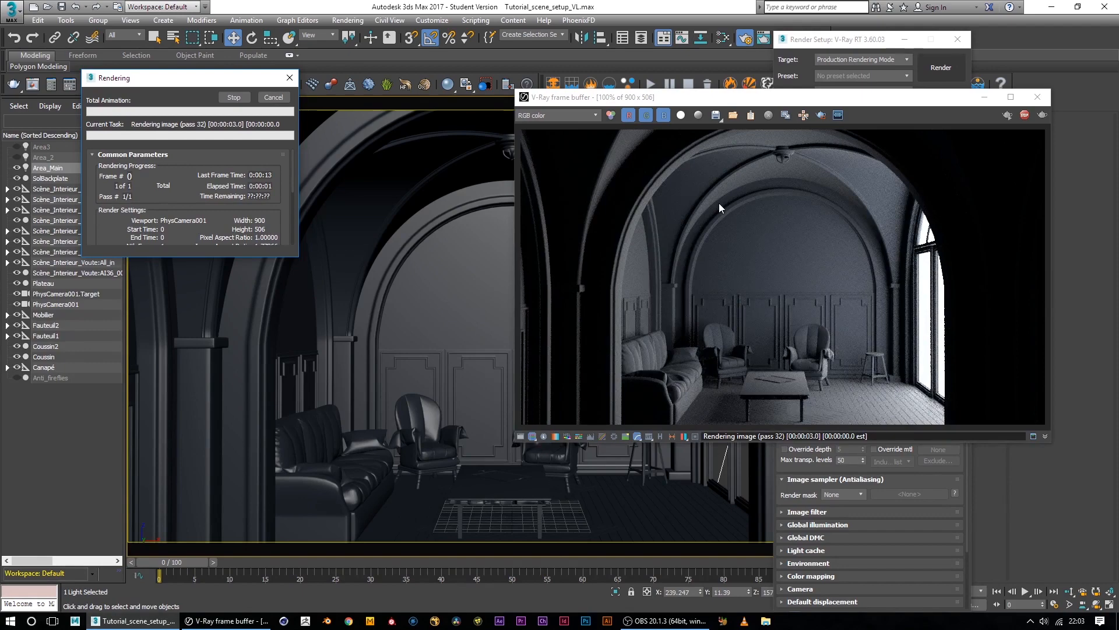
pyautogui.moveTo(500, 97); pyautogui.dragTo(73, 70)
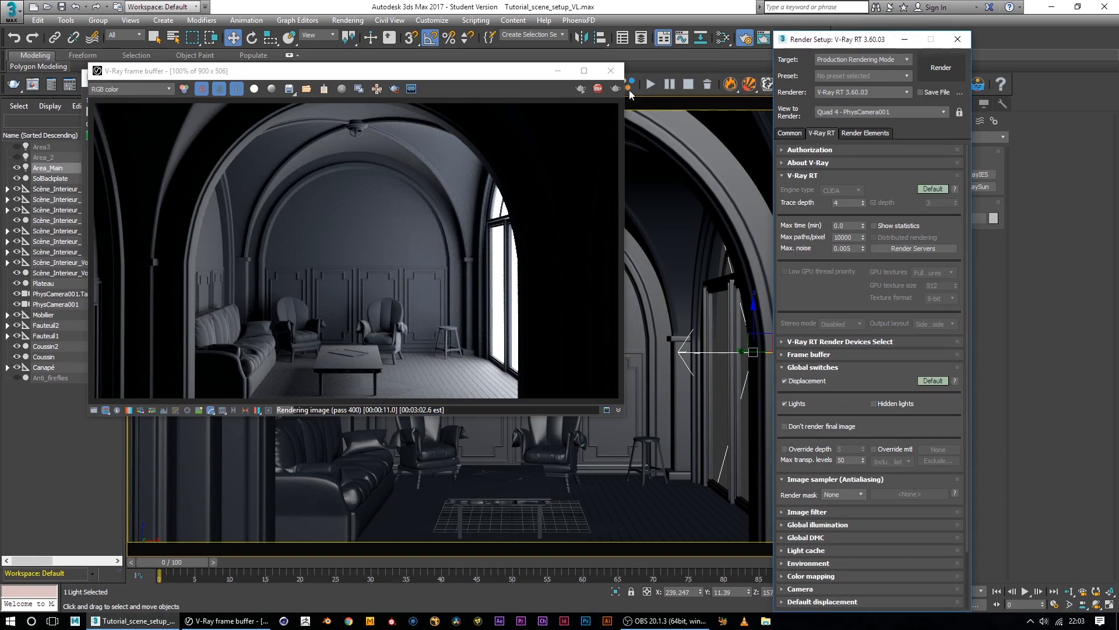
pyautogui.click(599, 89)
pyautogui.click(558, 71)
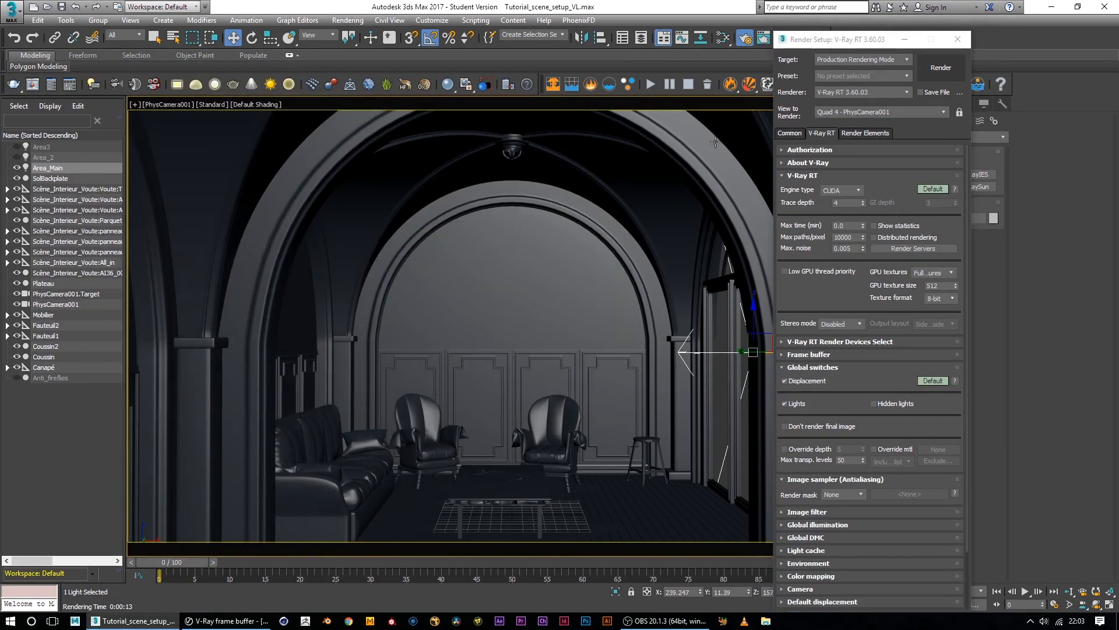
# Step: Show Area_2, hide Area_Main, and start an interactive render to inspect the second light's contribution
pyautogui.click(16, 157)
pyautogui.click(16, 168)
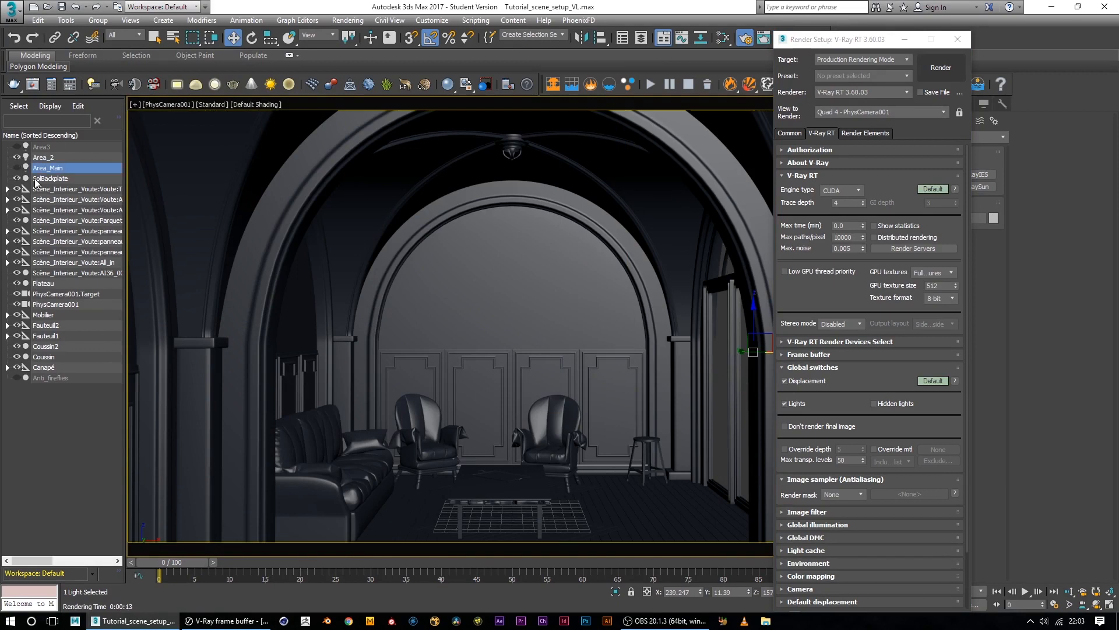
pyautogui.click(226, 620)
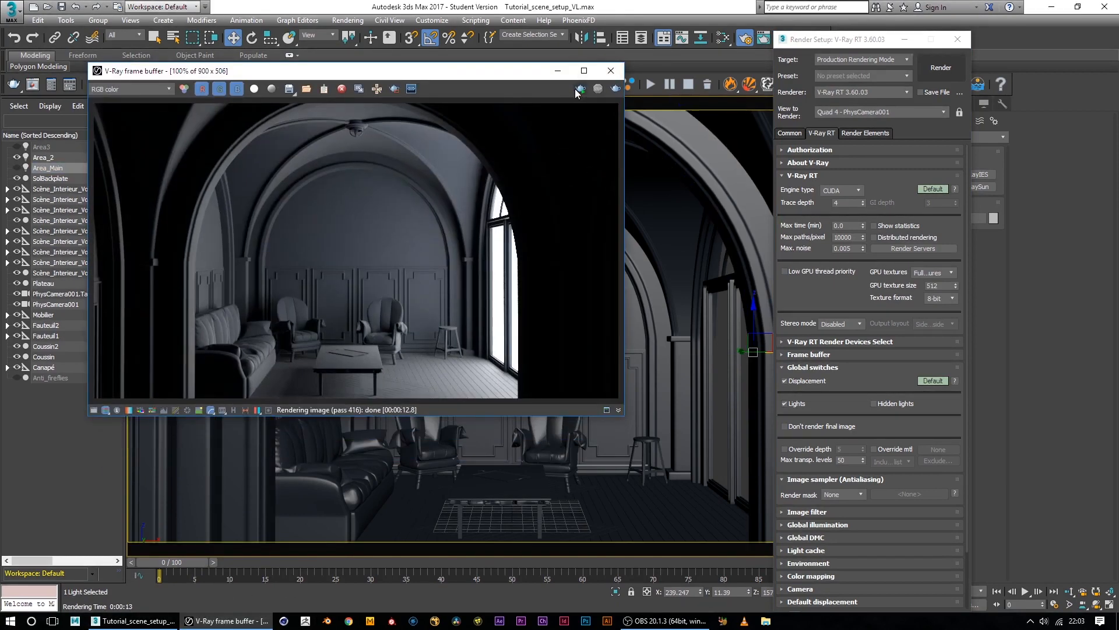
pyautogui.click(517, 103)
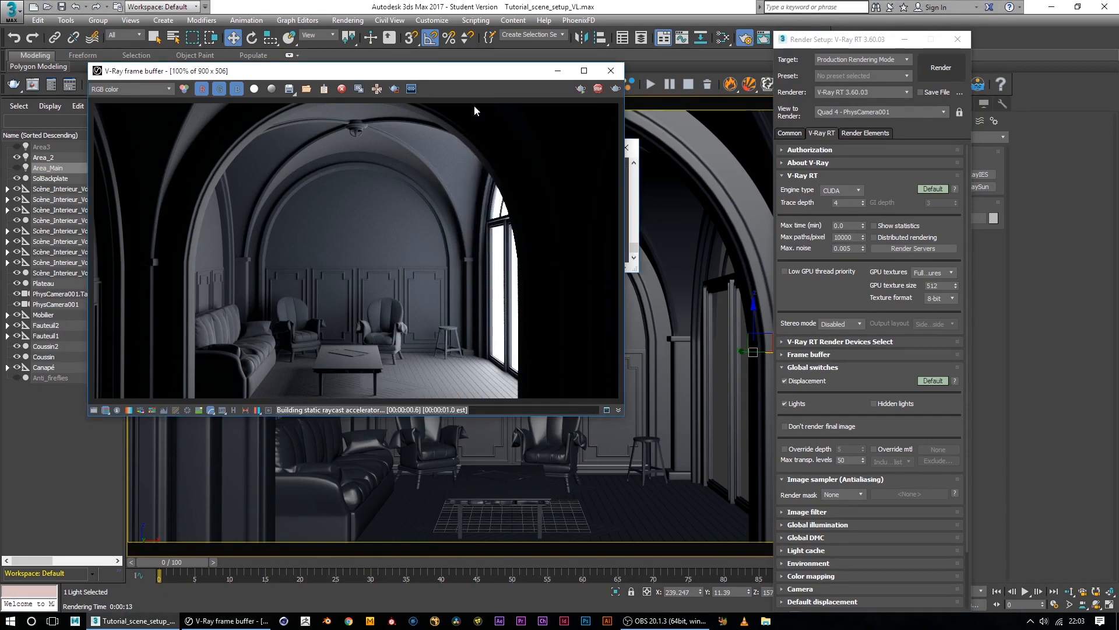
pyautogui.moveTo(383, 72); pyautogui.dragTo(767, 71)
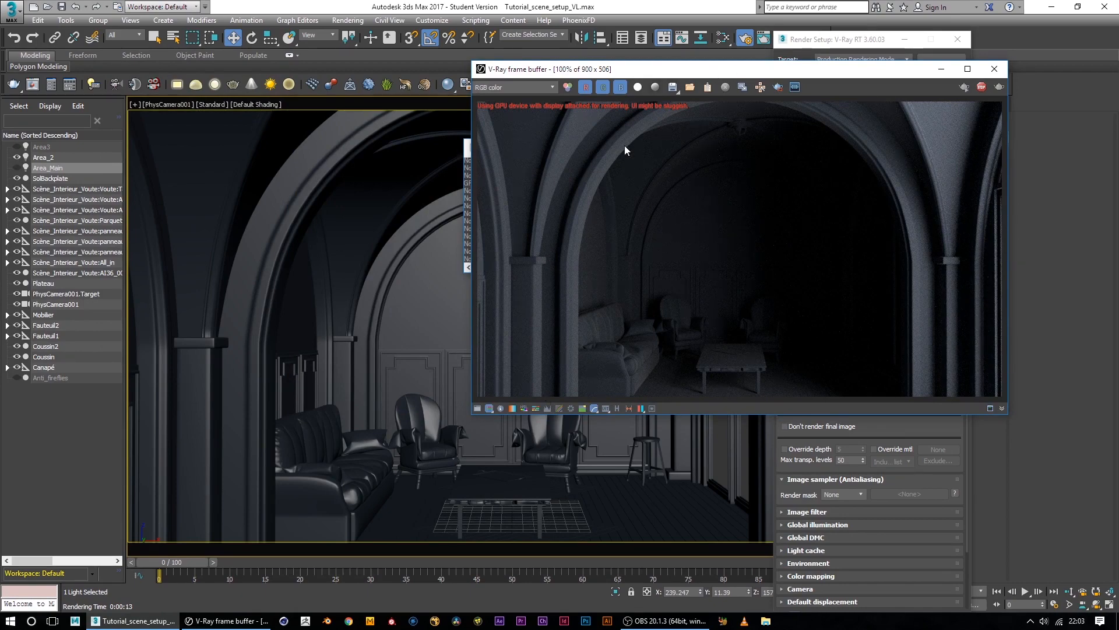
# Step: Show Area3 and hide Area_2 to check the third light alone in the interactive render
pyautogui.click(17, 146)
pyautogui.click(16, 158)
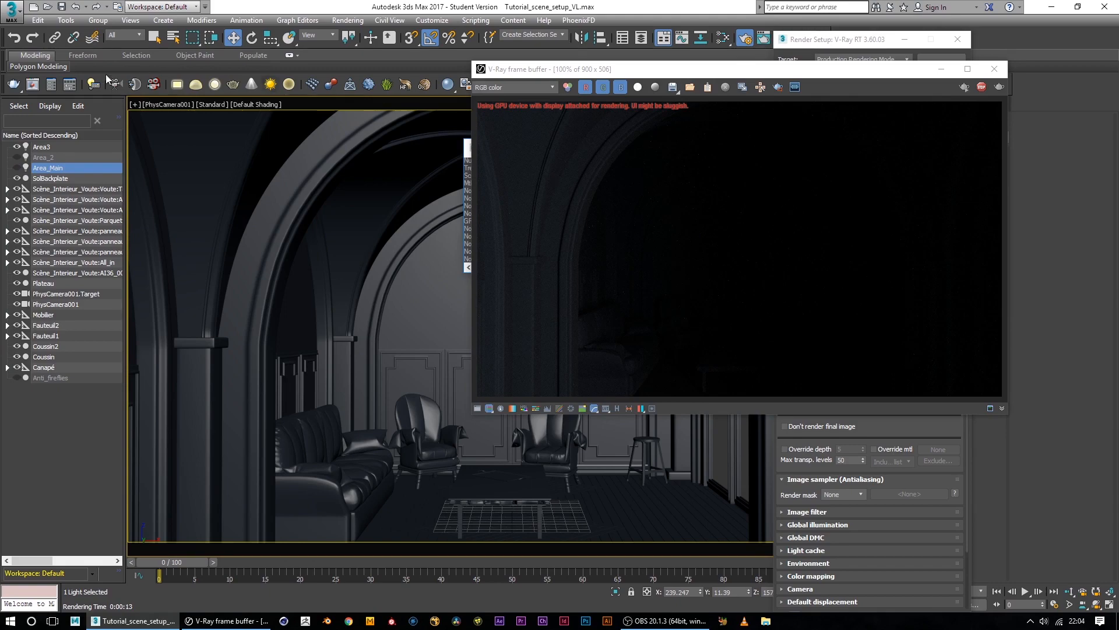
# Step: Hide Area3 and show Area_2 and Area_Main together in the interactive render
pyautogui.click(16, 147)
pyautogui.click(16, 157)
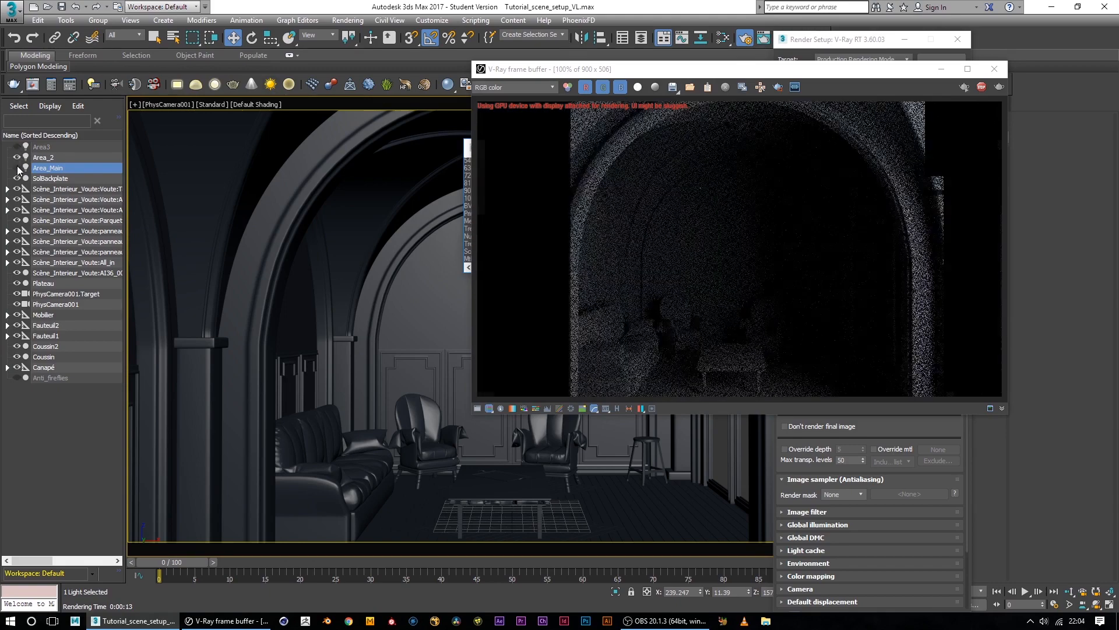
pyautogui.click(17, 167)
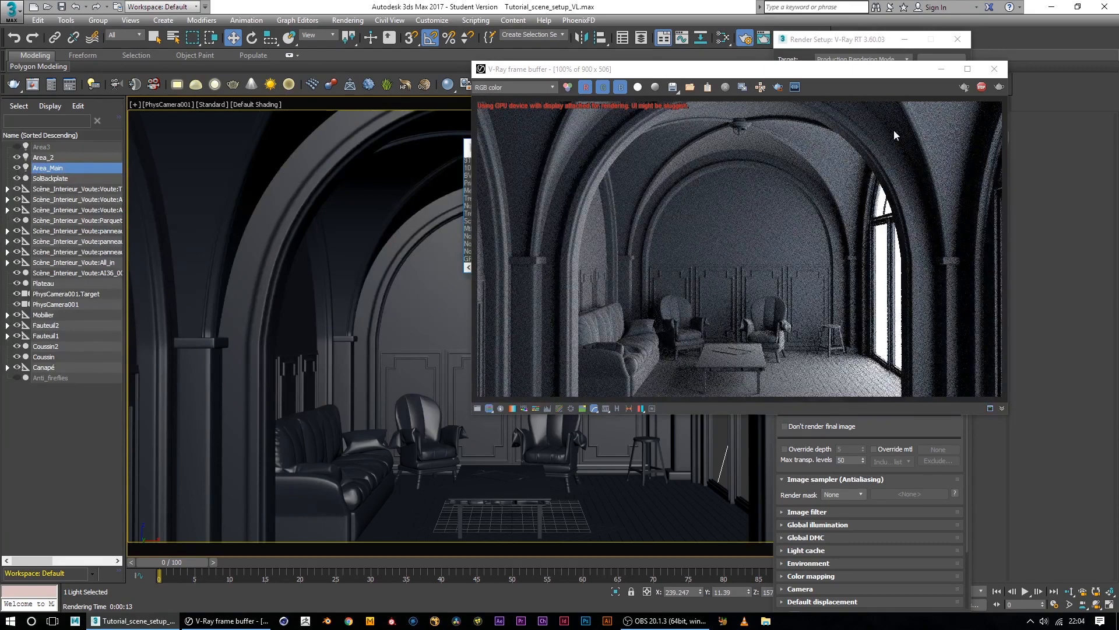
# Step: Set the Area_Main light's color mode to Temperature and its multiplier to 20 while the interactive render updates
pyautogui.moveTo(864, 71); pyautogui.dragTo(553, 61)
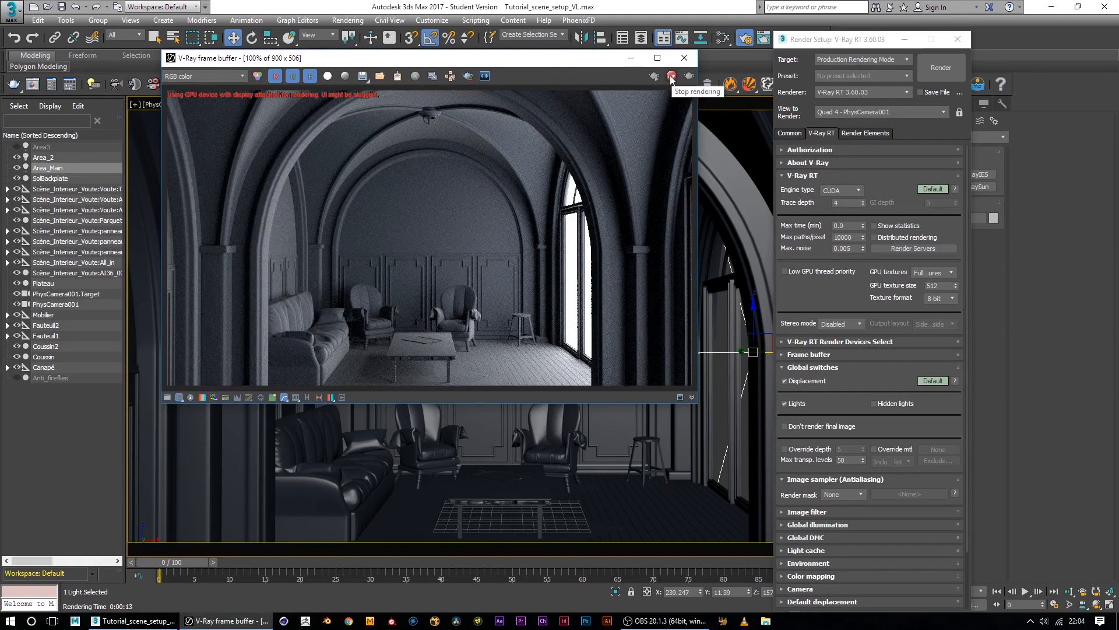
pyautogui.click(958, 39)
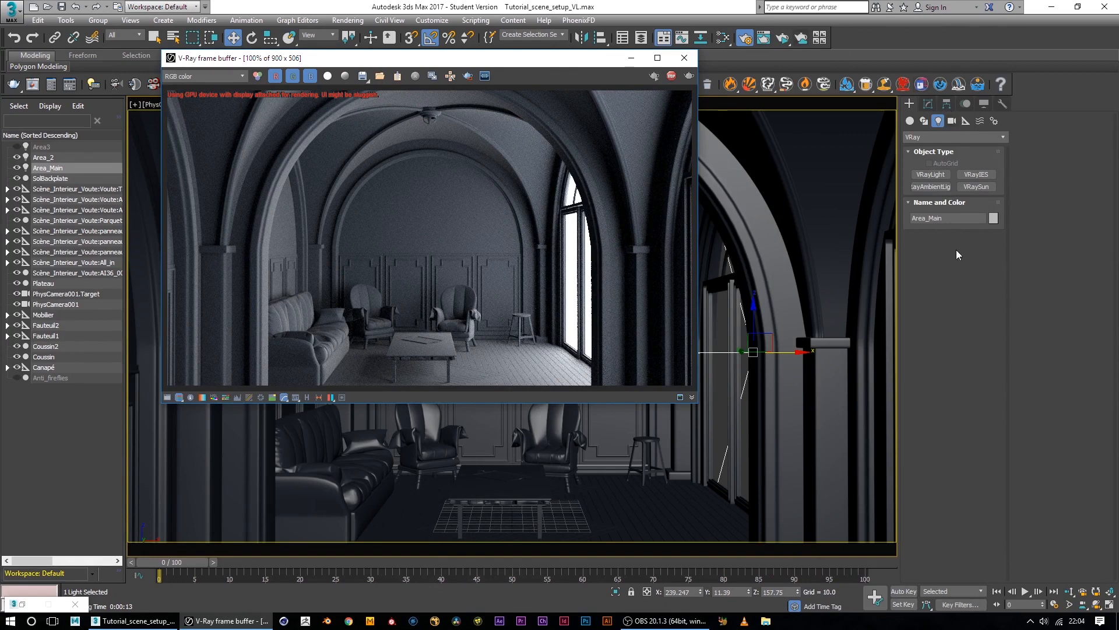
pyautogui.click(48, 168)
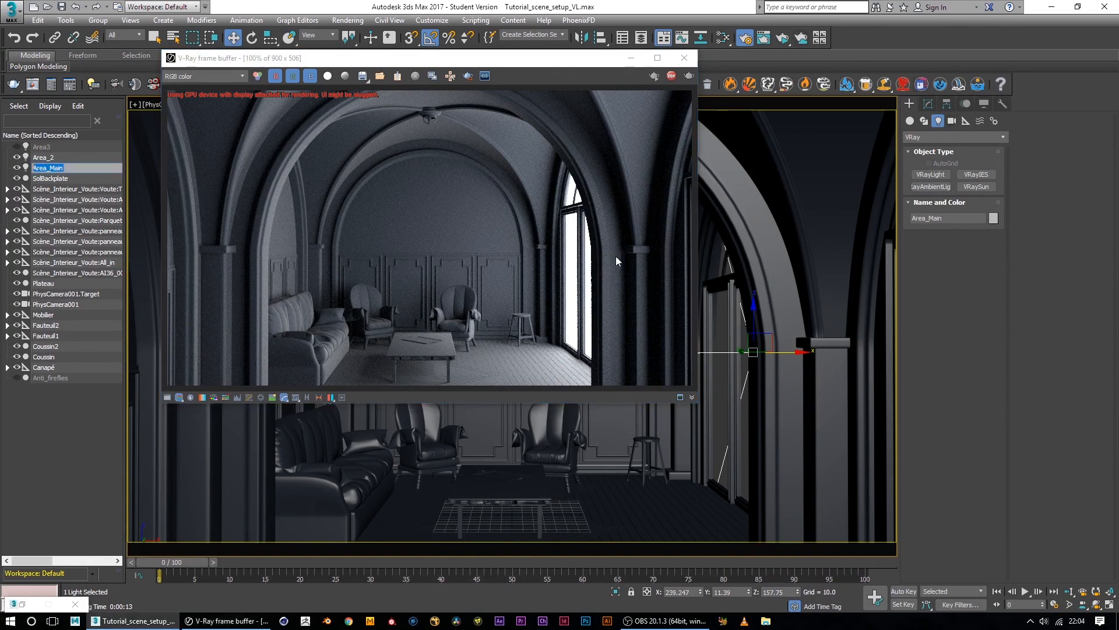
pyautogui.click(103, 171)
pyautogui.click(928, 104)
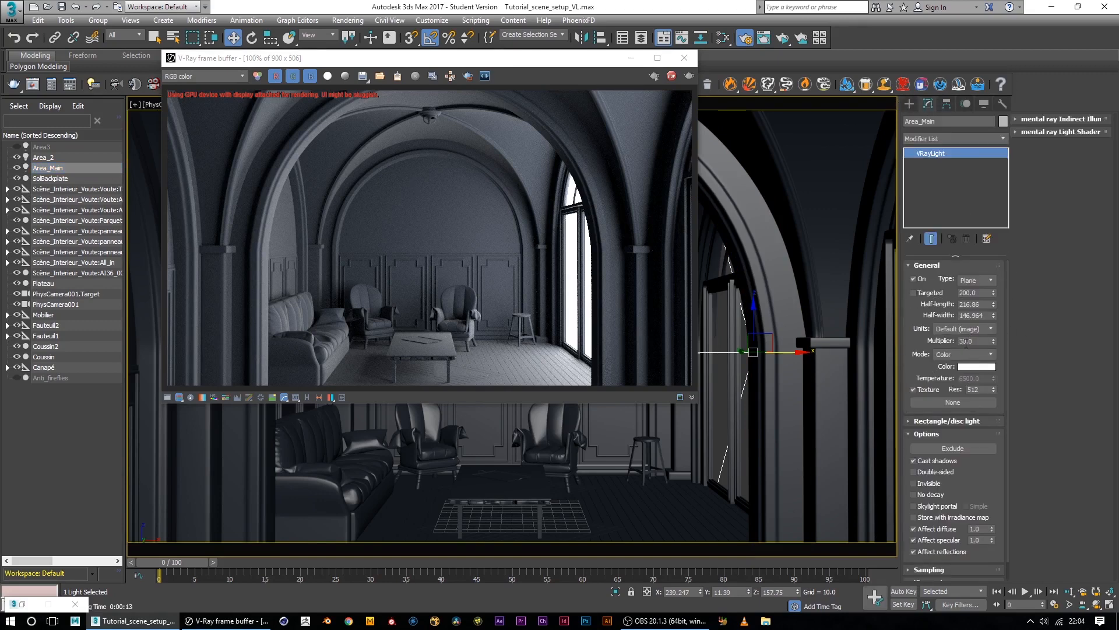
pyautogui.click(963, 354)
pyautogui.click(961, 376)
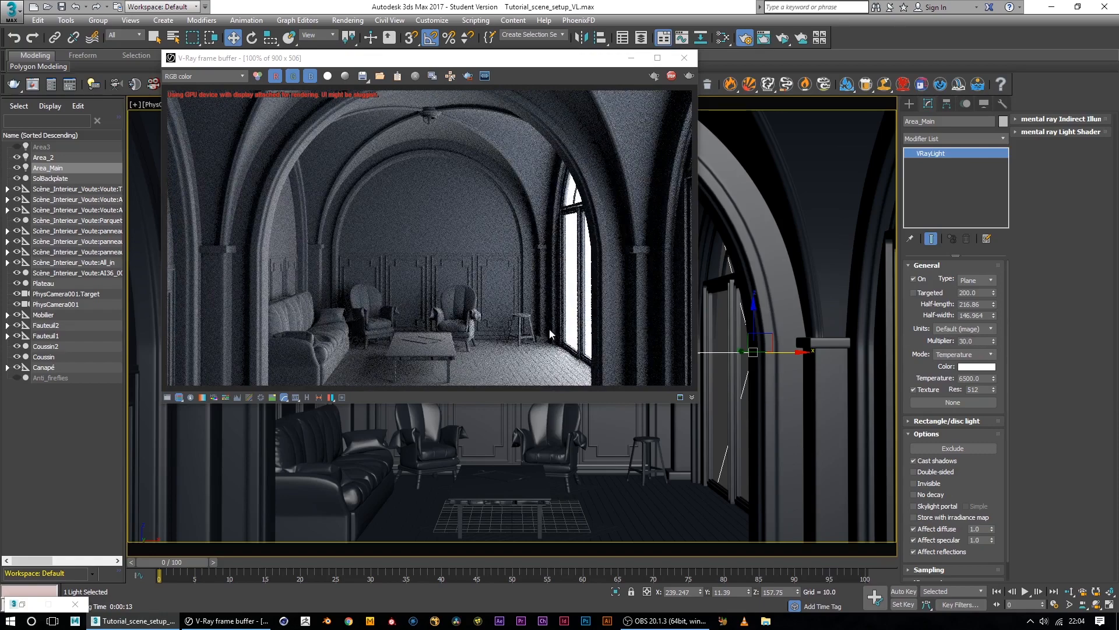
pyautogui.doubleClick(981, 340)
pyautogui.write('20')
pyautogui.press('Return')
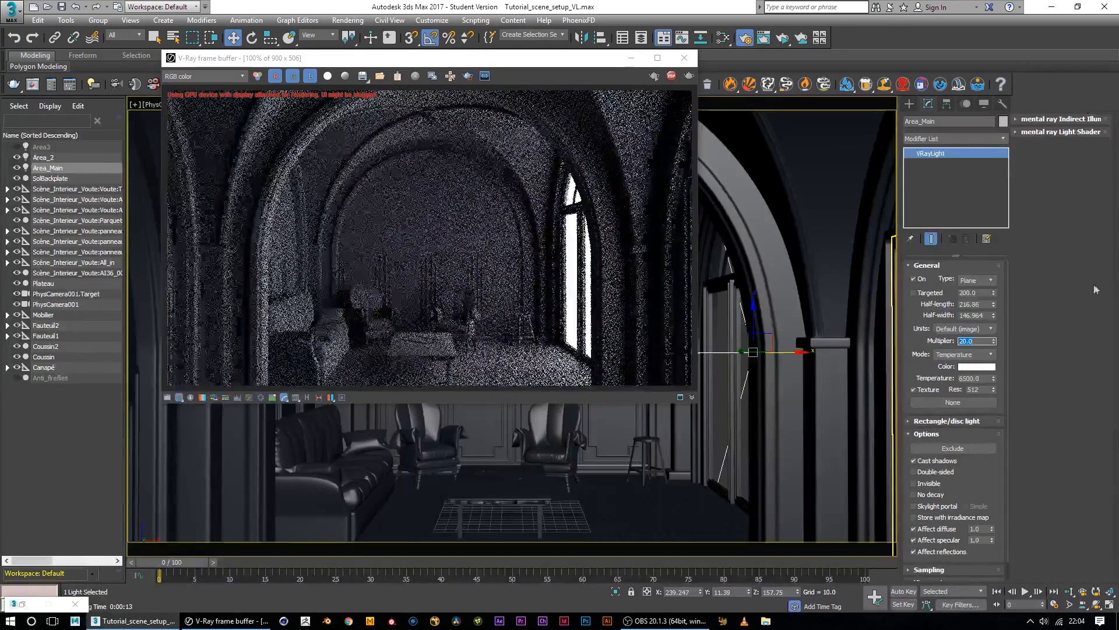
# Step: Try different color temperatures on Area_Main, including 3500, in the interactive render, and restore 6500
pyautogui.doubleClick(976, 378)
pyautogui.write('5500')
pyautogui.press('Return')
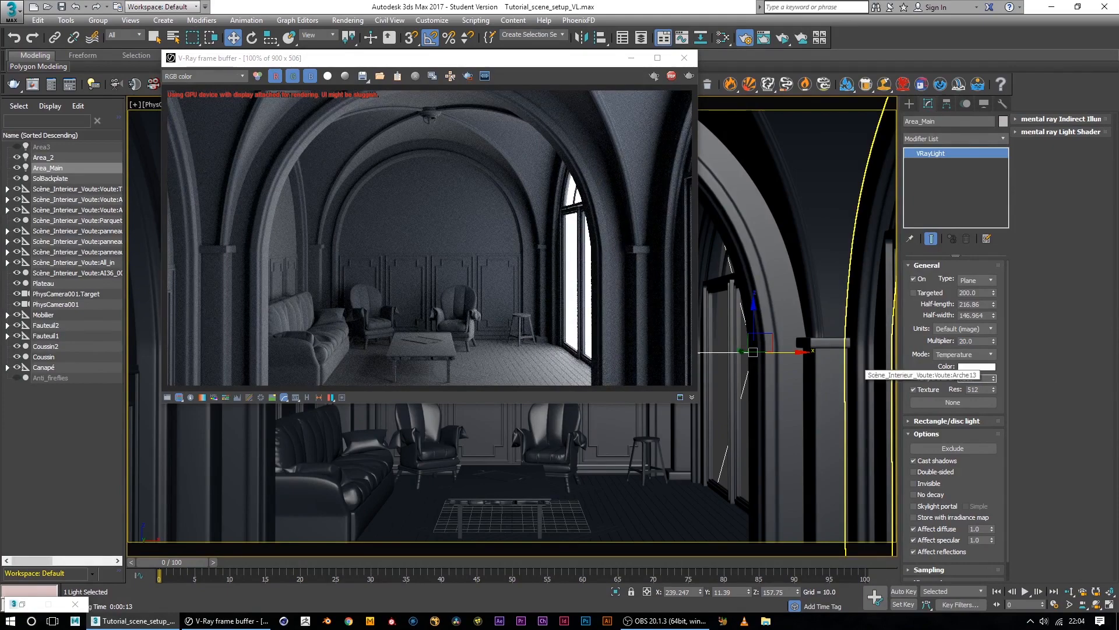
pyautogui.press('Return')
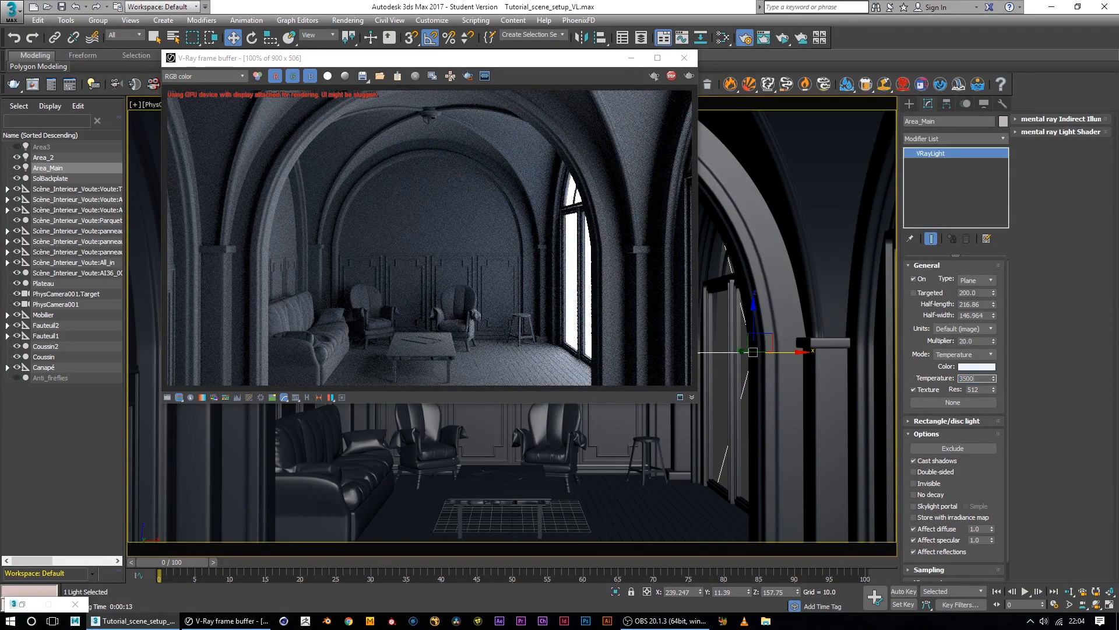
pyautogui.write('3500')
pyautogui.press('Return')
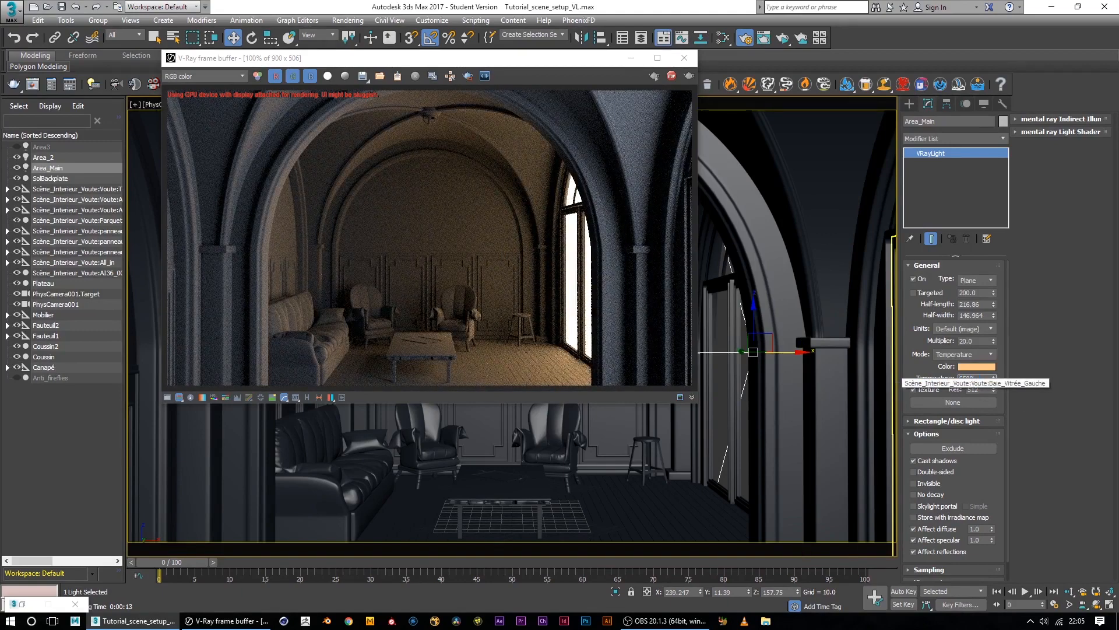
pyautogui.press('Return')
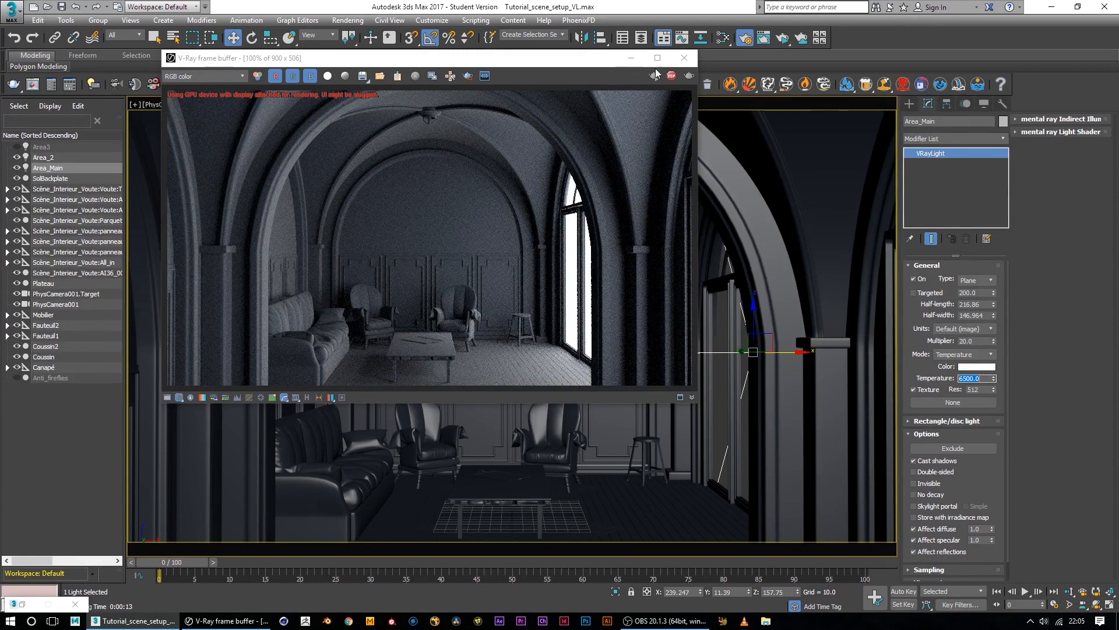
# Step: Hide Area_Main and Area_2 and stop the interactive render
pyautogui.click(631, 57)
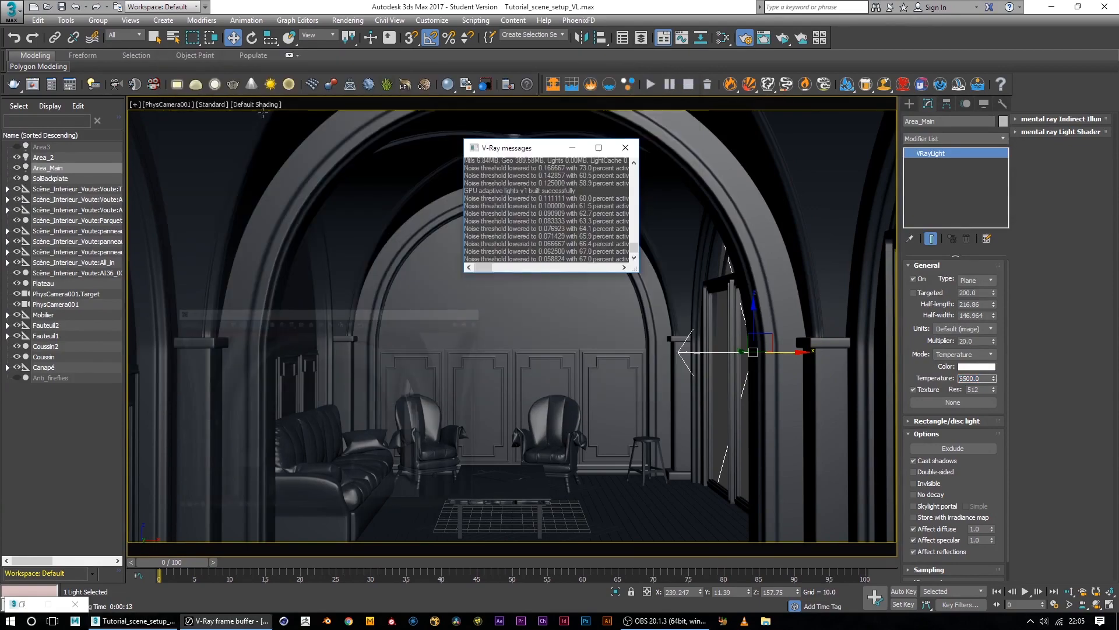
pyautogui.click(16, 167)
pyautogui.click(16, 157)
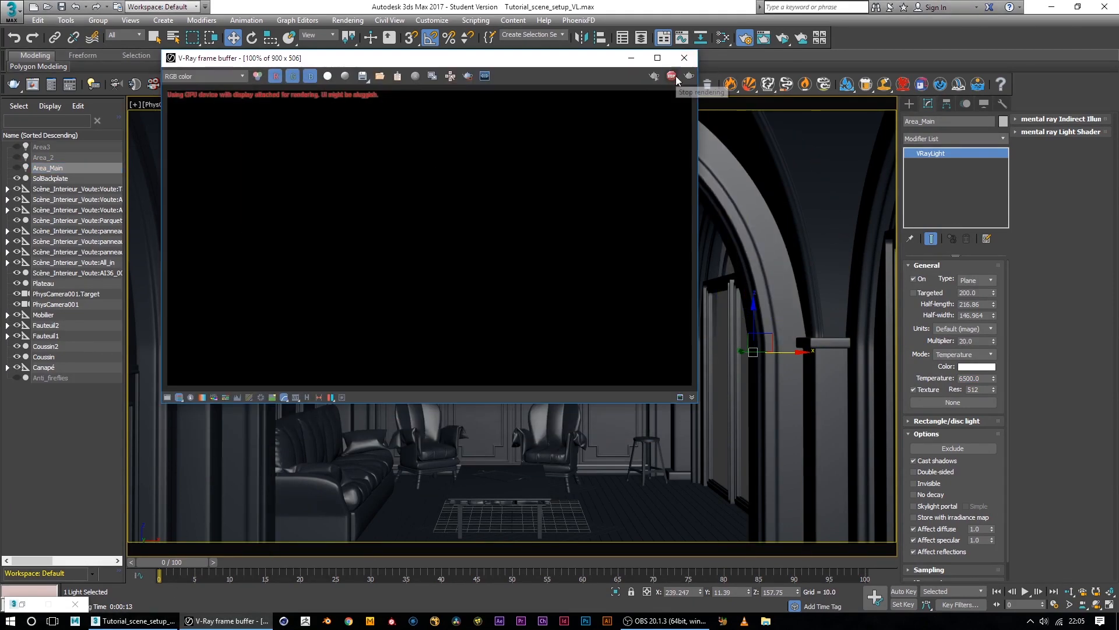
pyautogui.click(631, 58)
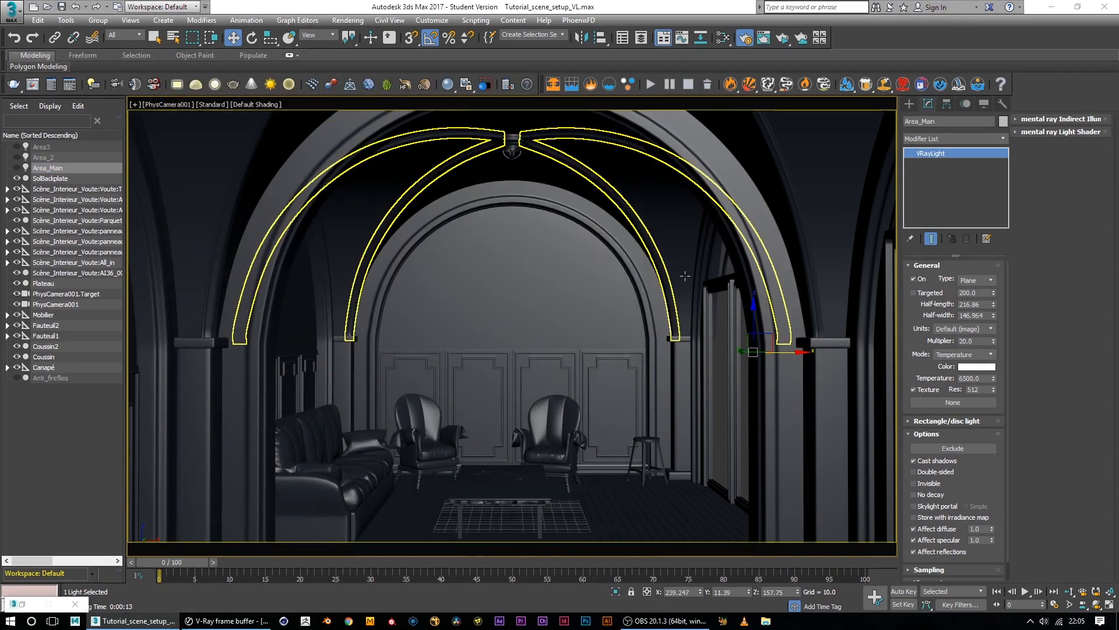
# Step: Switch the camera viewport to a Perspective view showing the outside of all three window bays
pyautogui.click(169, 105)
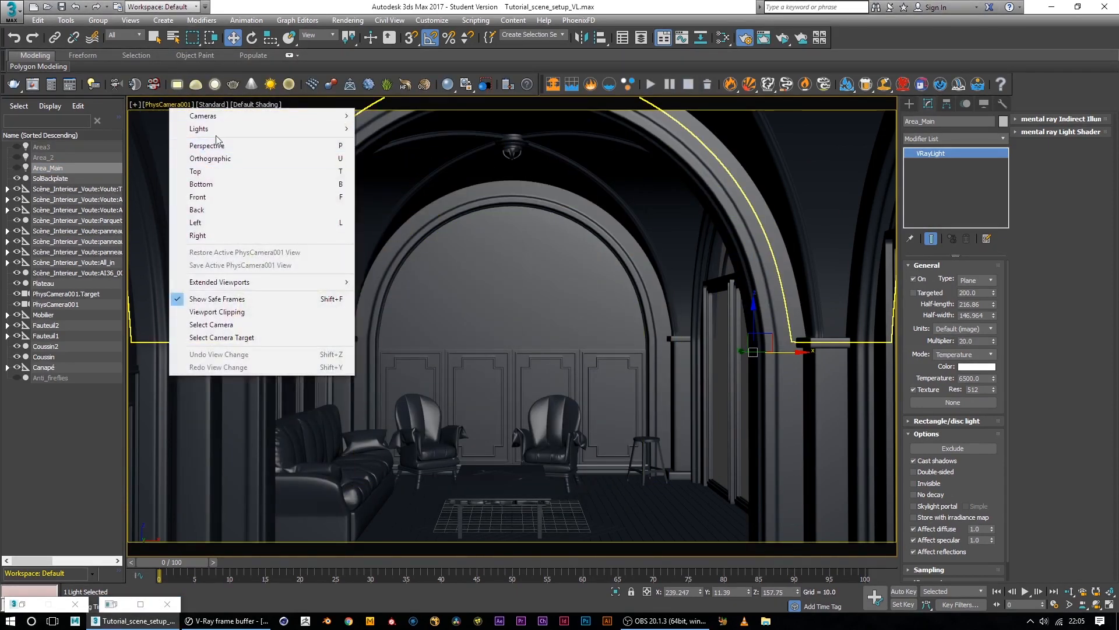
pyautogui.click(229, 146)
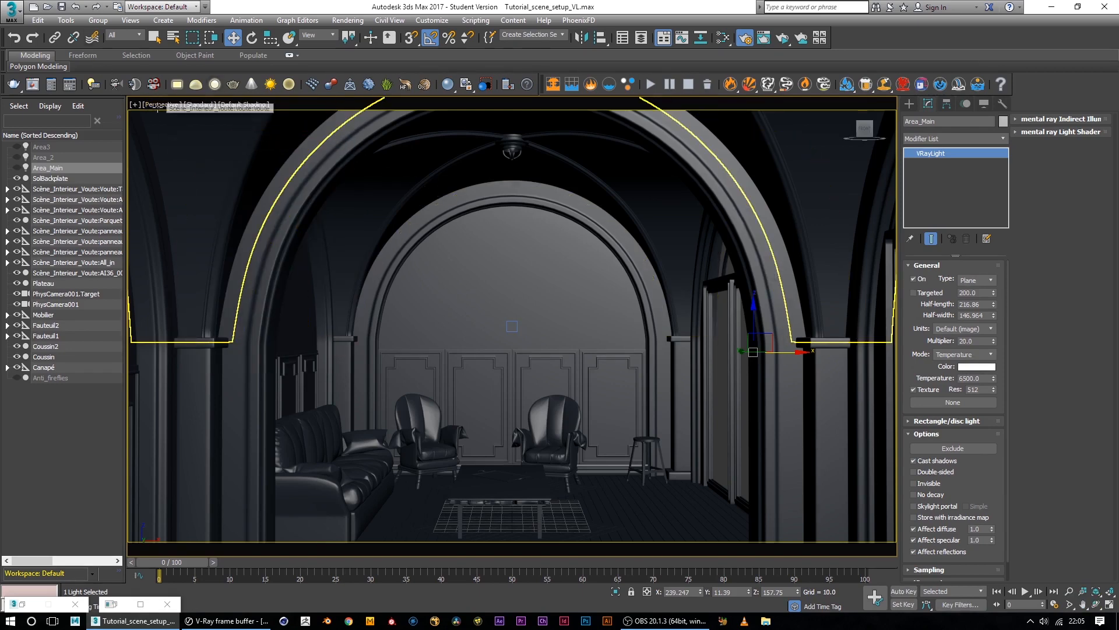
pyautogui.keyDown('alt'); pyautogui.moveTo(526, 271); pyautogui.dragTo(609, 415, button='middle'); pyautogui.keyUp('alt')
pyautogui.scroll(-5, 517, 362)
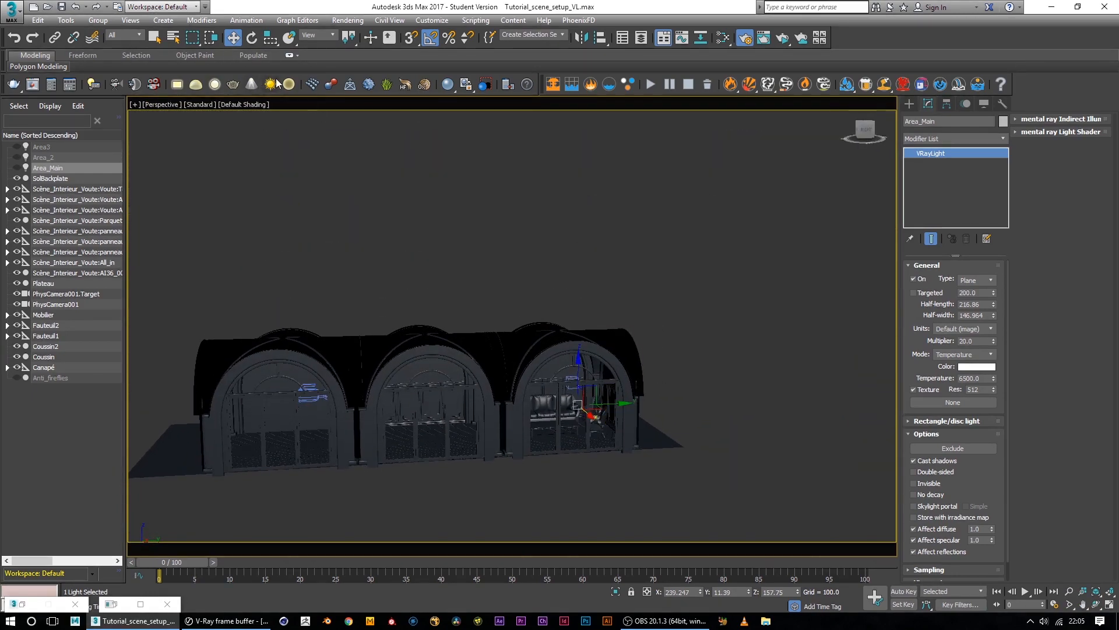
# Step: Create a VRaySun on the ground outside the end bay, aimed into it, with an automatic VRaySky environment map
pyautogui.click(912, 105)
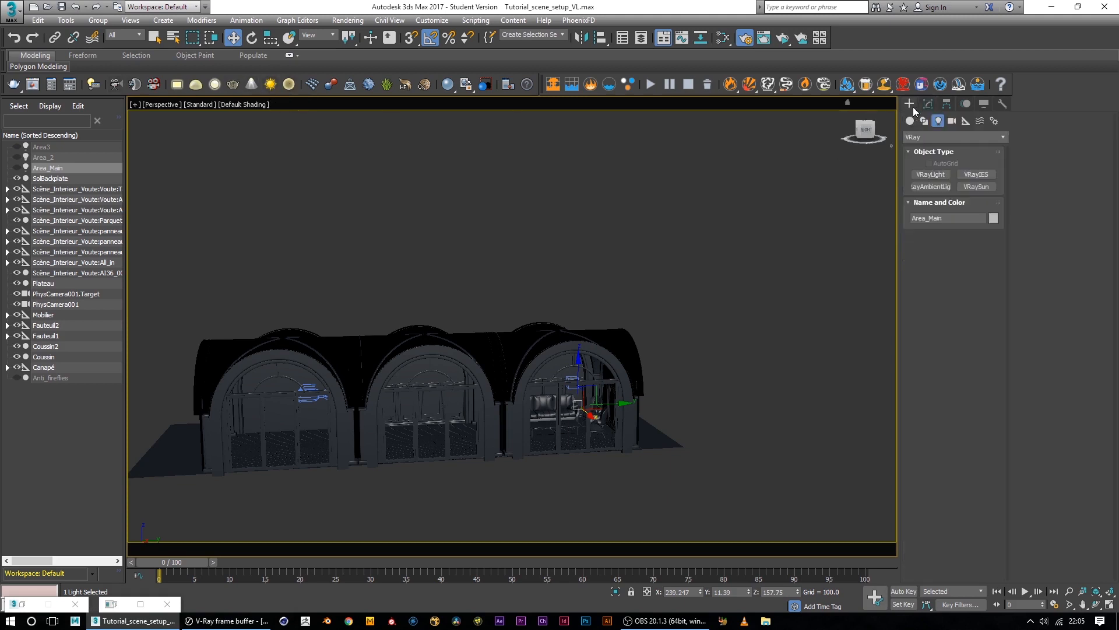
pyautogui.click(974, 187)
pyautogui.moveTo(504, 516); pyautogui.dragTo(557, 431)
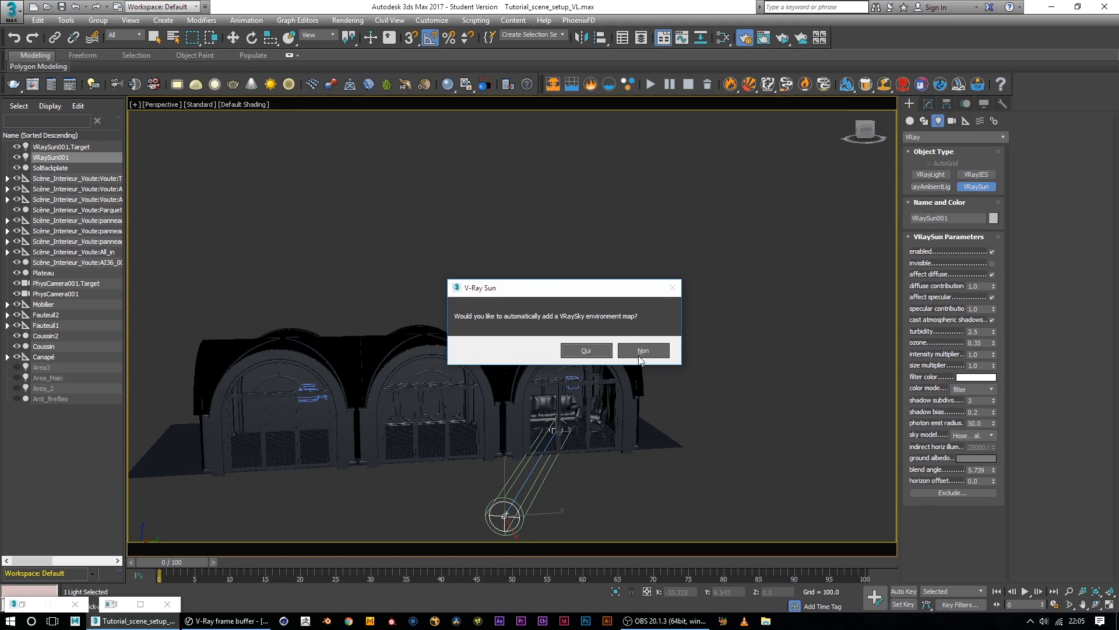
pyautogui.click(586, 350)
# Step: Raise the VRaySun to a Z of about 561 and shift it along Y to about -213
pyautogui.keyDown('alt'); pyautogui.moveTo(726, 494); pyautogui.dragTo(609, 509, button='middle'); pyautogui.keyUp('alt')
pyautogui.keyDown('alt'); pyautogui.moveTo(526, 510); pyautogui.dragTo(490, 509, button='middle'); pyautogui.keyUp('alt')
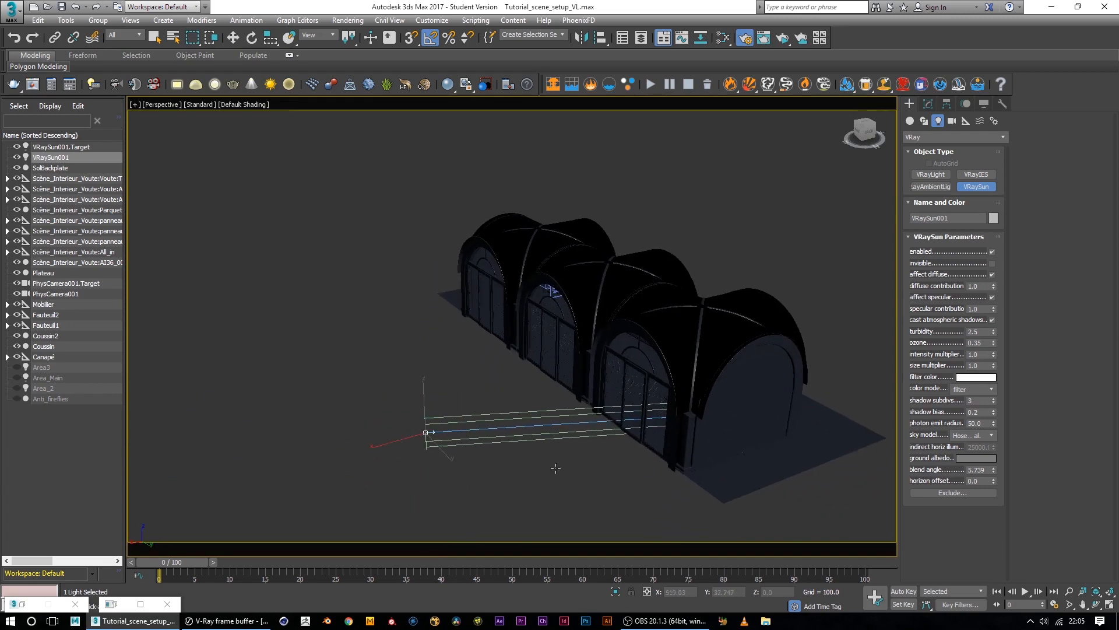
pyautogui.press('w')
pyautogui.moveTo(424, 381); pyautogui.dragTo(430, 211)
pyautogui.keyDown('alt'); pyautogui.moveTo(489, 367); pyautogui.dragTo(597, 376, button='middle'); pyautogui.keyUp('alt')
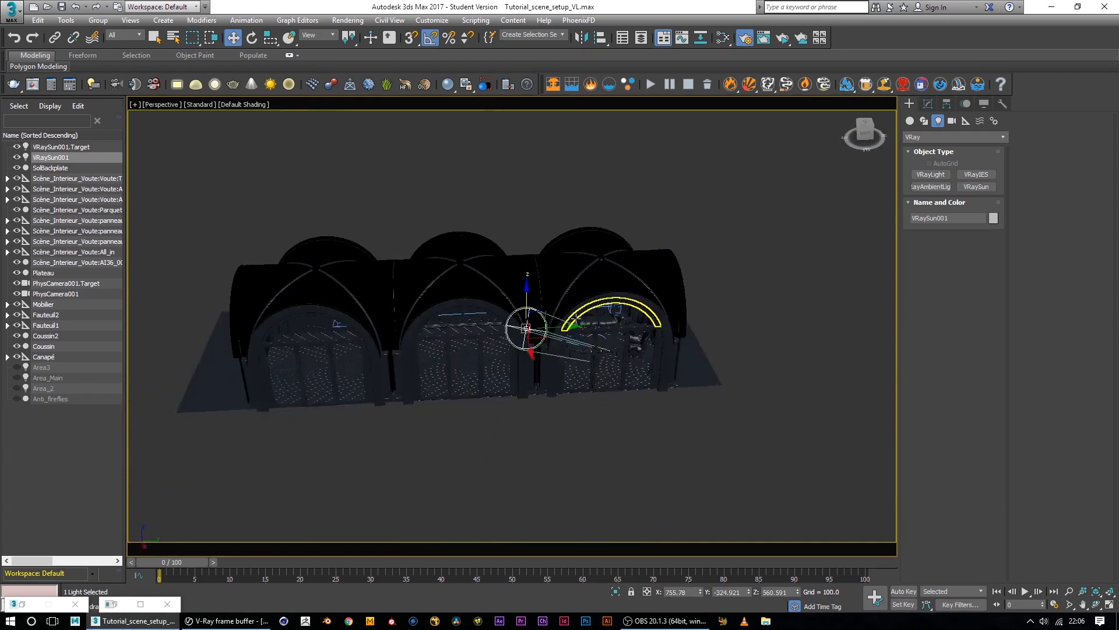
pyautogui.moveTo(579, 323); pyautogui.dragTo(617, 321)
pyautogui.keyDown('alt'); pyautogui.moveTo(617, 322); pyautogui.dragTo(660, 393, button='middle'); pyautogui.keyUp('alt')
pyautogui.keyDown('alt'); pyautogui.moveTo(610, 432); pyautogui.dragTo(604, 410, button='middle'); pyautogui.keyUp('alt')
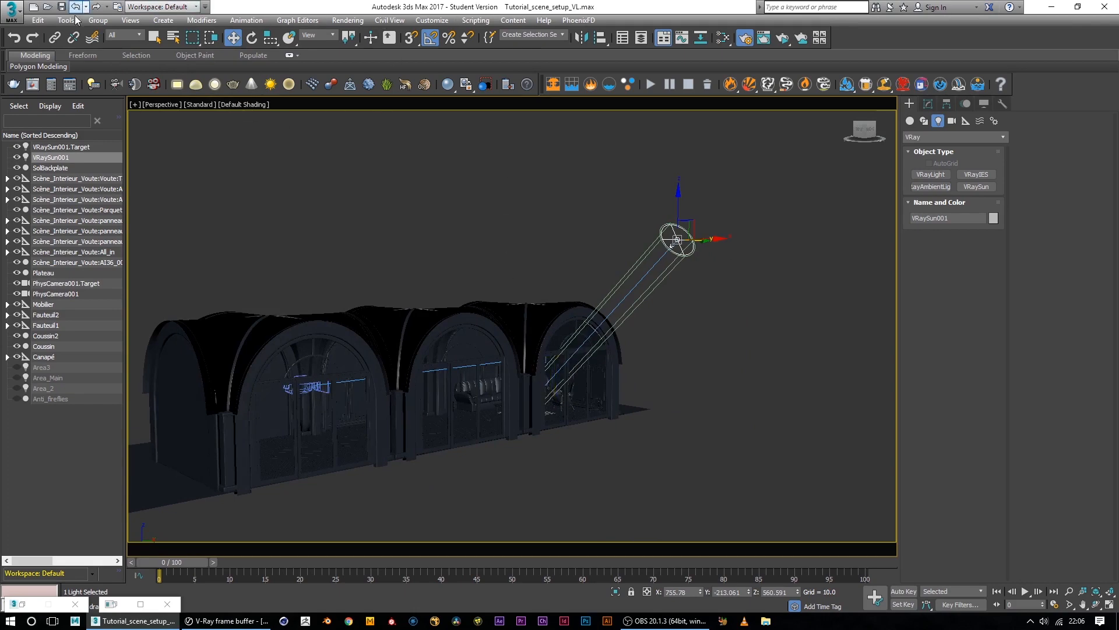
# Step: Open the V-Ray Light Lister and examine the settings of the area lights and the sun
pyautogui.click(92, 85)
pyautogui.moveTo(350, 133); pyautogui.dragTo(517, 118)
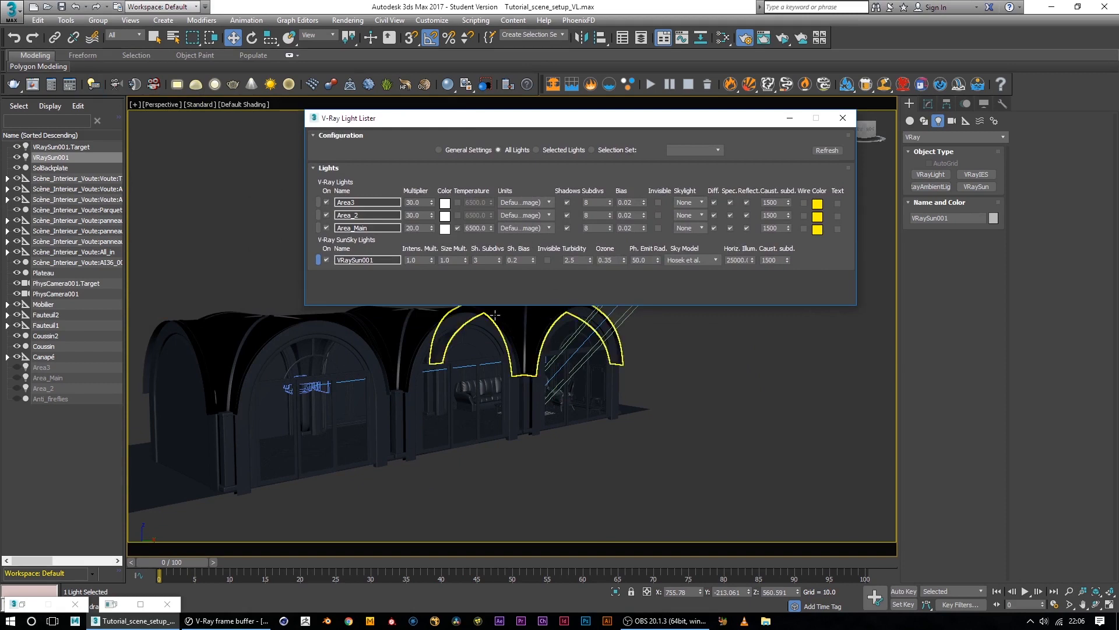
pyautogui.moveTo(504, 304); pyautogui.dragTo(504, 382)
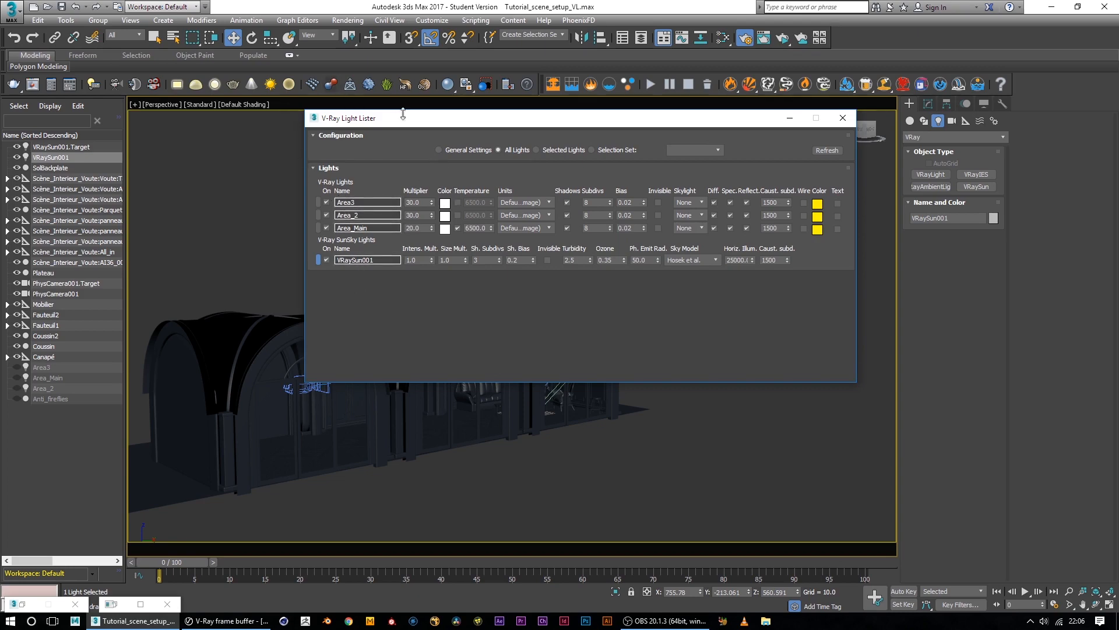
pyautogui.moveTo(736, 125); pyautogui.dragTo(683, 193)
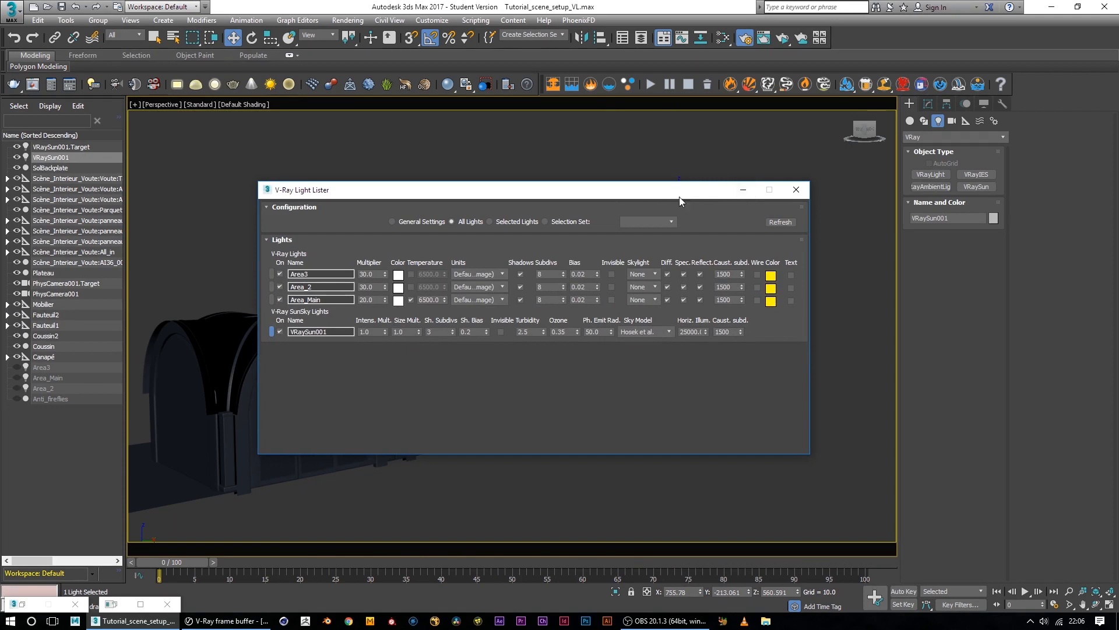
pyautogui.click(743, 190)
# Step: Delete the VRaySun with its target and close the V-Ray messages window
pyautogui.press('Delete')
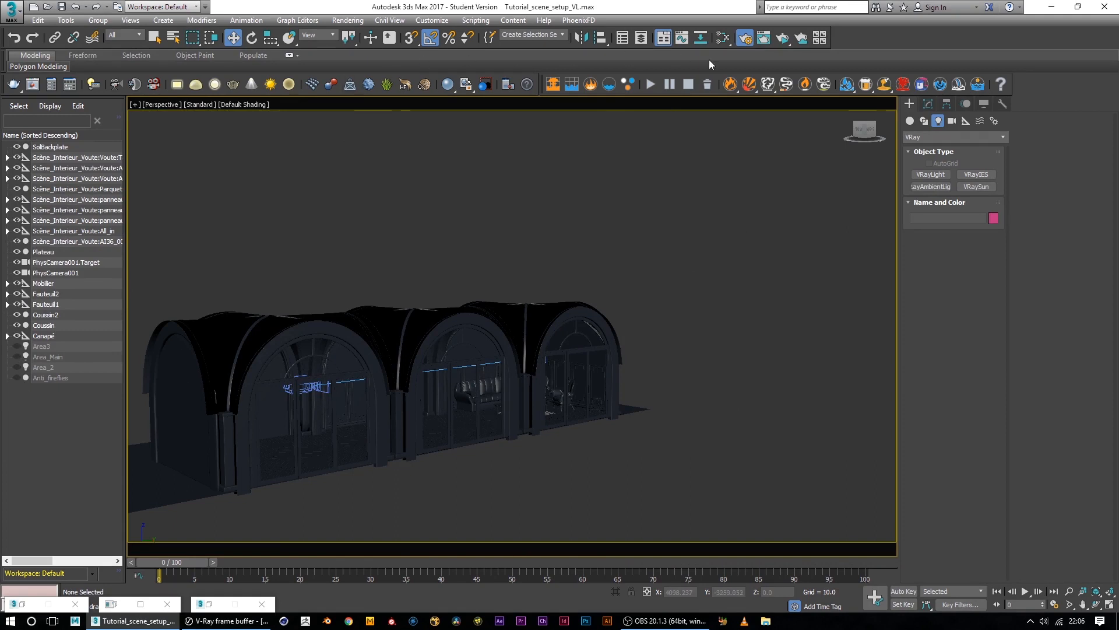
pyautogui.click(114, 604)
pyautogui.click(625, 148)
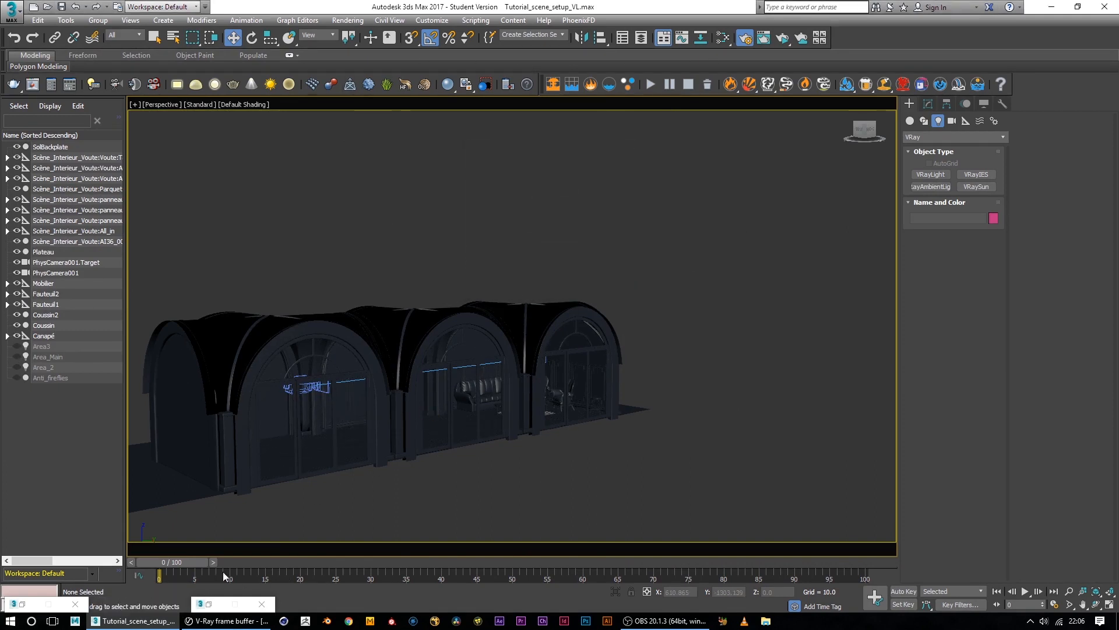
# Step: Run a V-Ray RT test render of the Perspective view without the sun, and stop it after inspecting the image
pyautogui.click(209, 608)
pyautogui.click(34, 608)
pyautogui.click(941, 67)
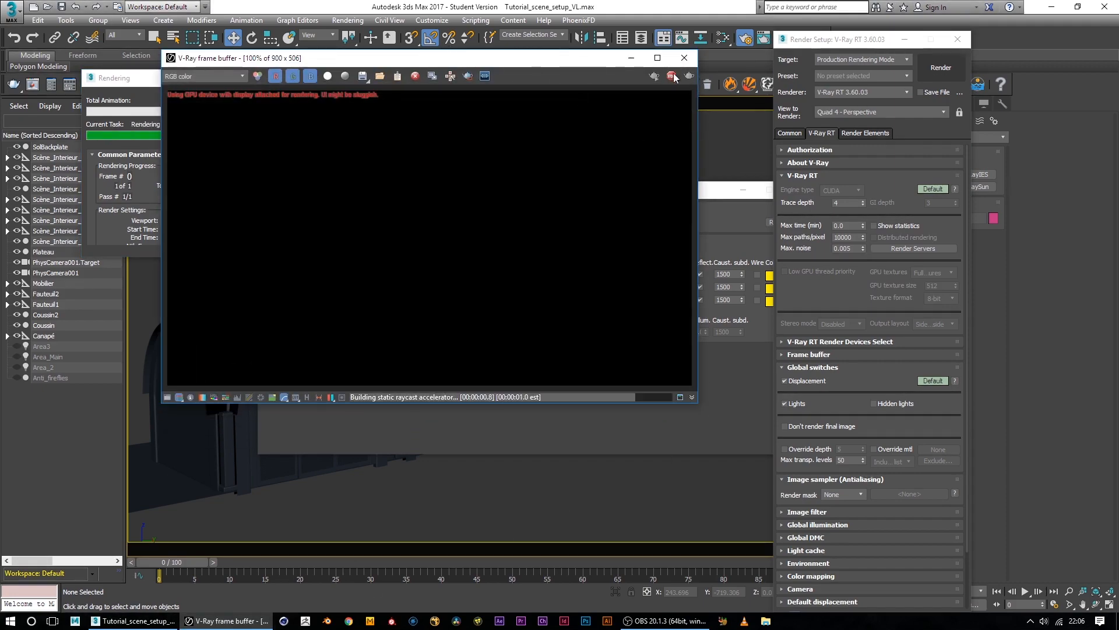
pyautogui.moveTo(427, 63); pyautogui.dragTo(681, 77)
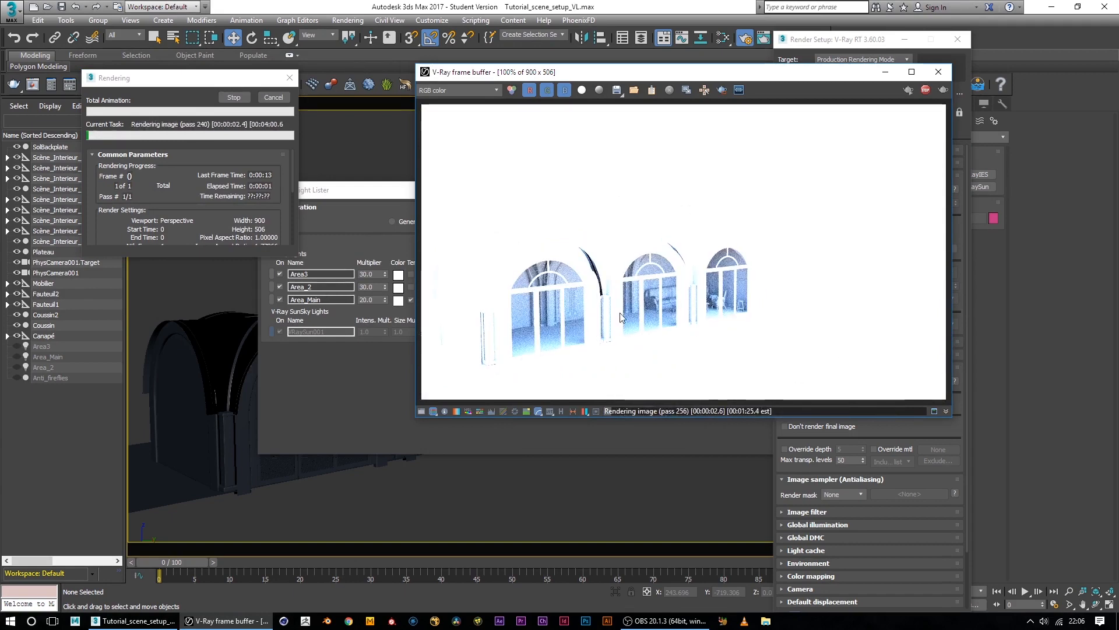
pyautogui.moveTo(178, 82); pyautogui.dragTo(444, 213)
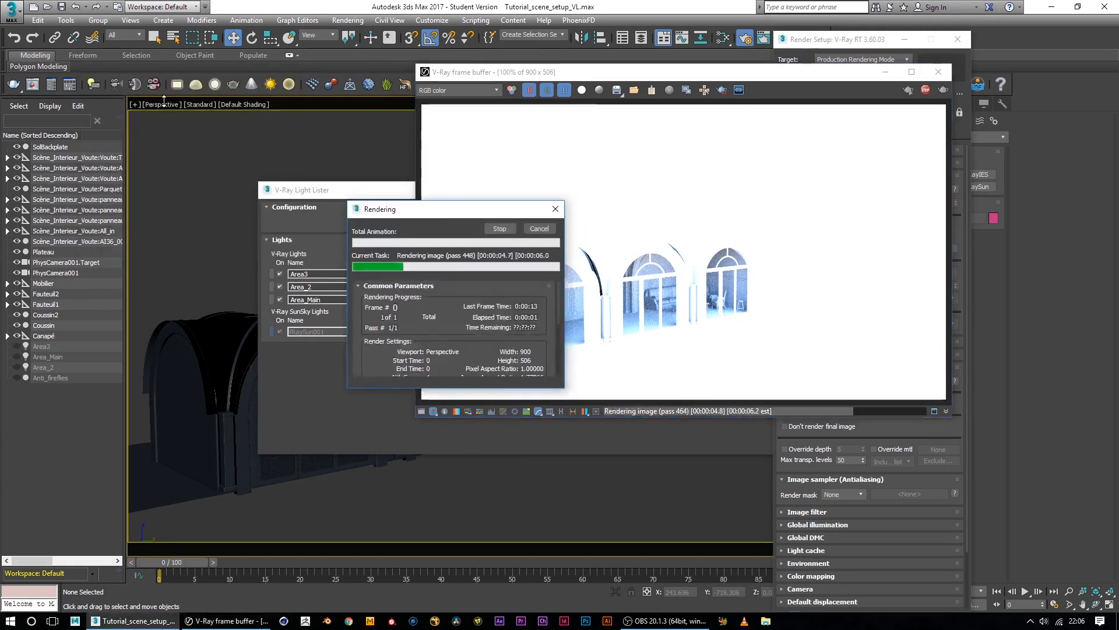
pyautogui.click(885, 72)
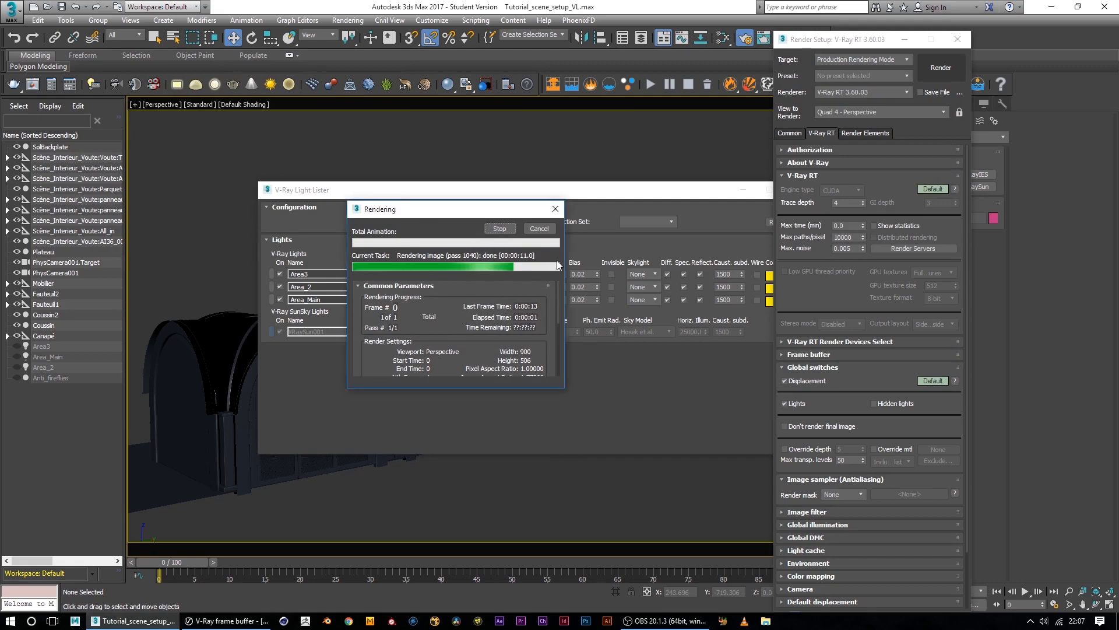
pyautogui.click(499, 229)
# Step: Clear the VRaySky environment map from the scene's background in the environment settings
pyautogui.click(344, 21)
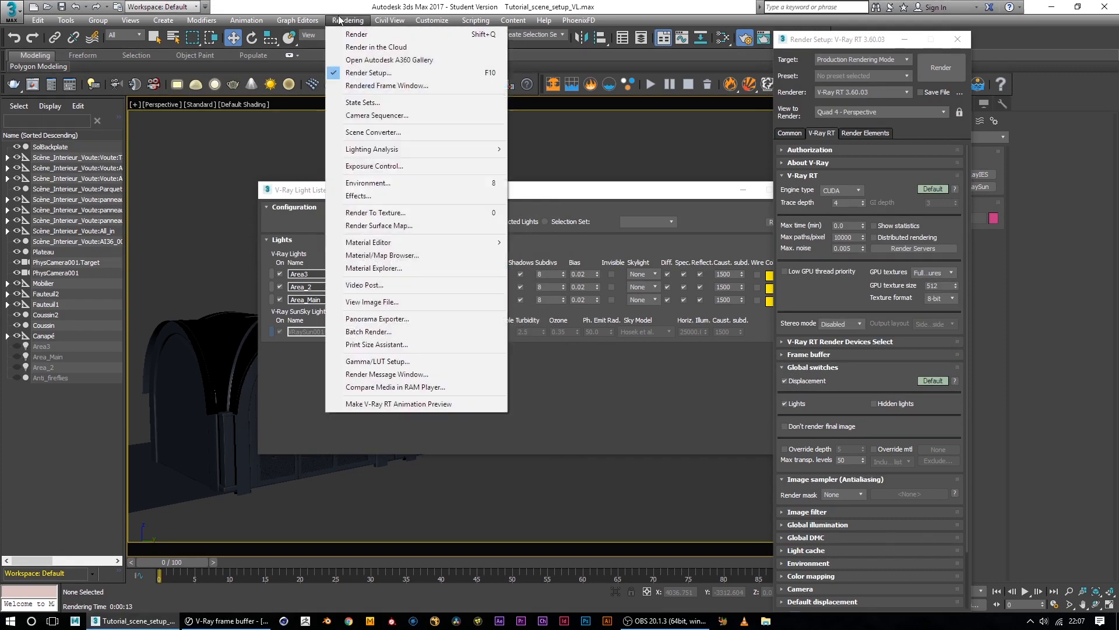
pyautogui.click(380, 180)
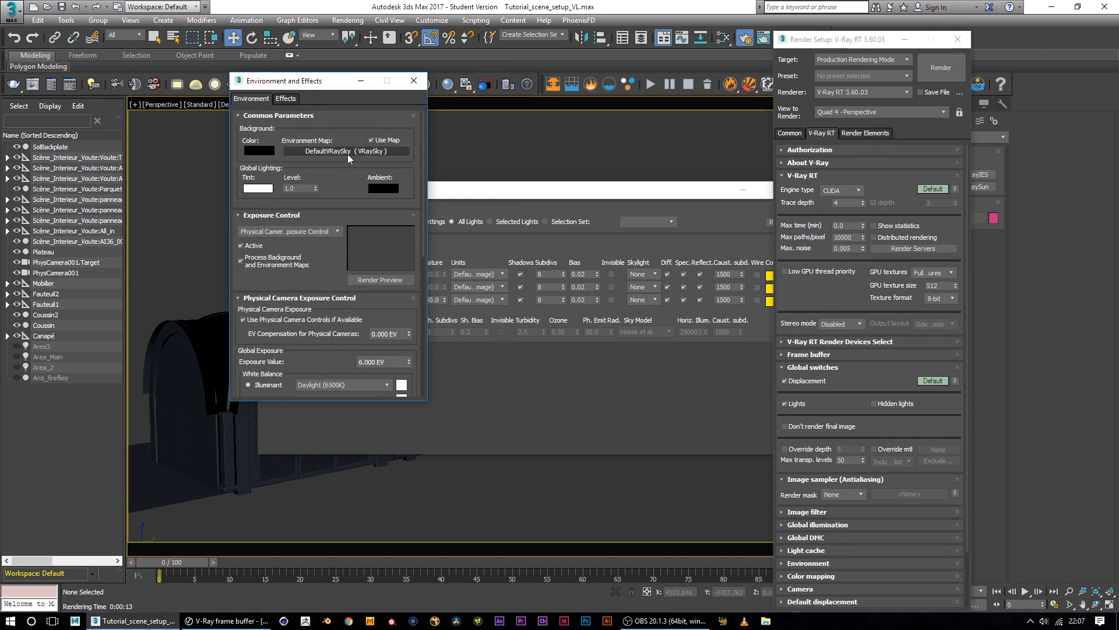
pyautogui.rightClick(348, 153)
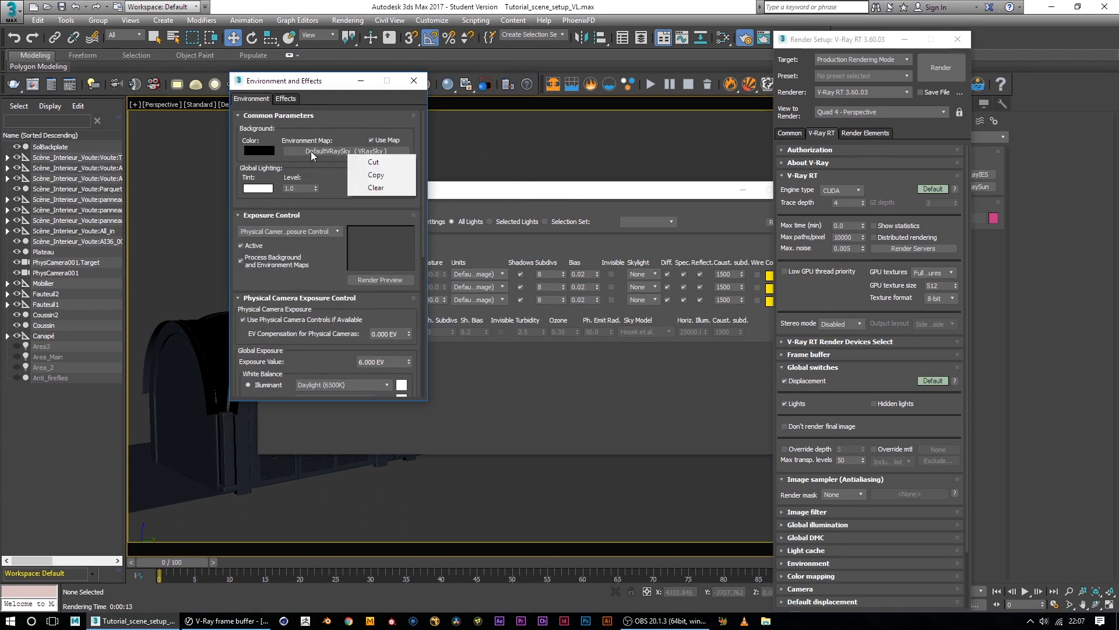
pyautogui.click(379, 189)
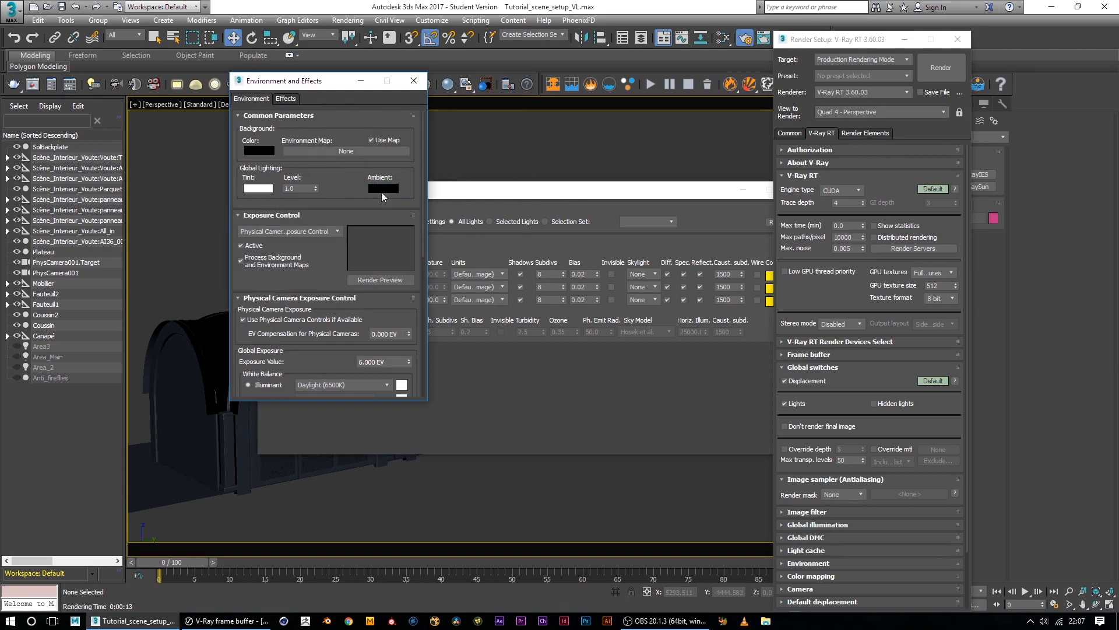
pyautogui.click(360, 80)
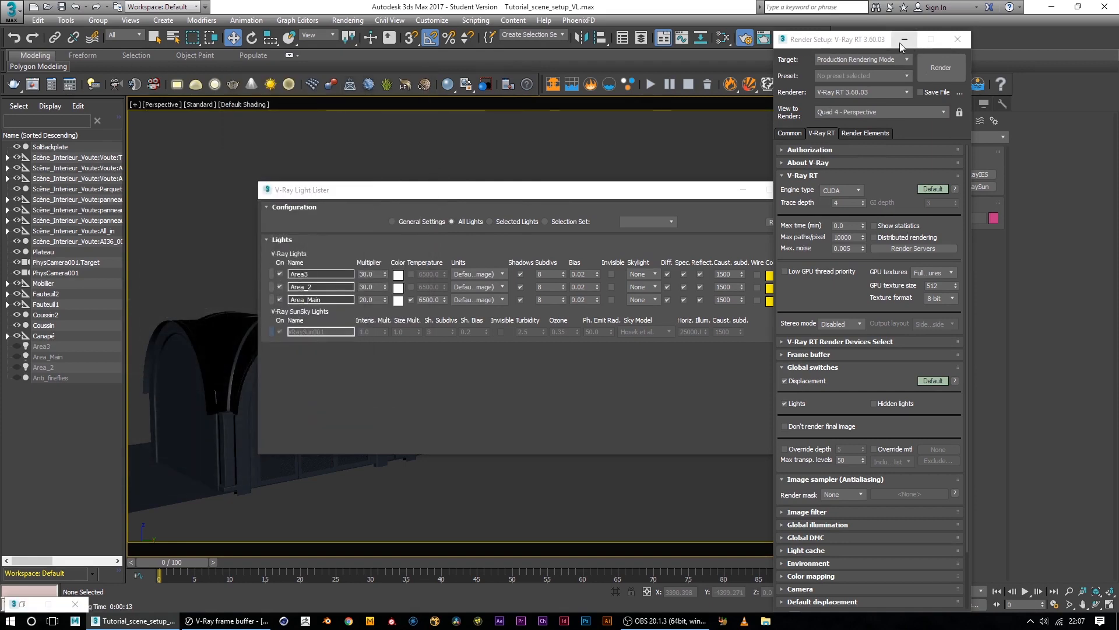
# Step: Create a VRaySun outside the building aimed into the vaulted interior, and add the VRaySky environment map
pyautogui.click(904, 39)
pyautogui.click(742, 190)
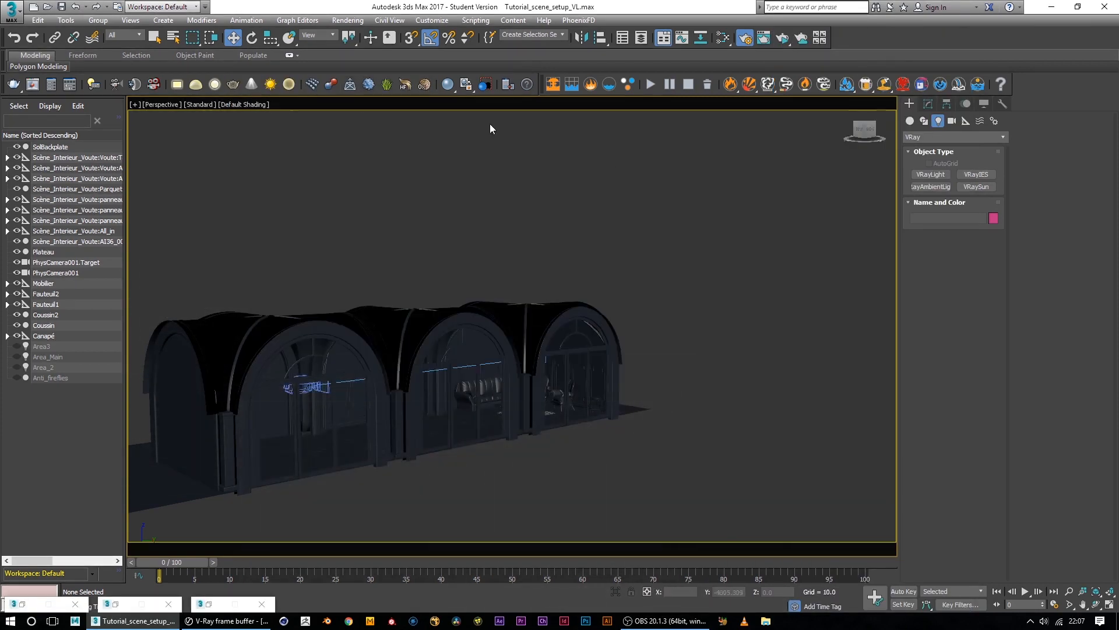
pyautogui.click(274, 86)
pyautogui.keyDown('alt'); pyautogui.moveTo(677, 474); pyautogui.dragTo(600, 483, button='middle'); pyautogui.keyUp('alt')
pyautogui.moveTo(365, 482); pyautogui.dragTo(528, 403)
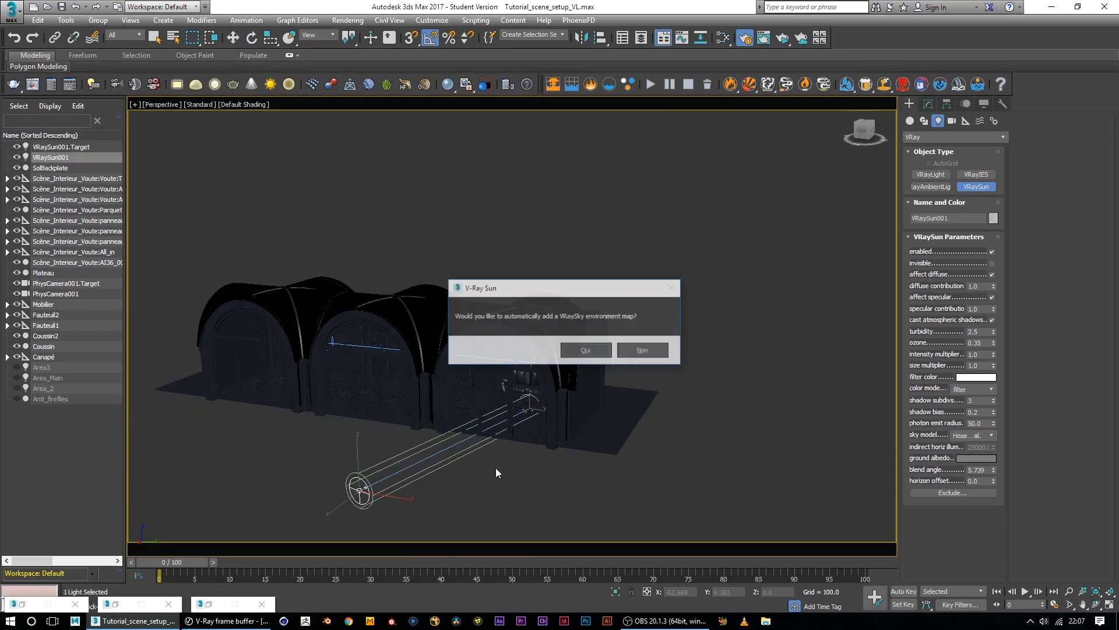
pyautogui.click(586, 351)
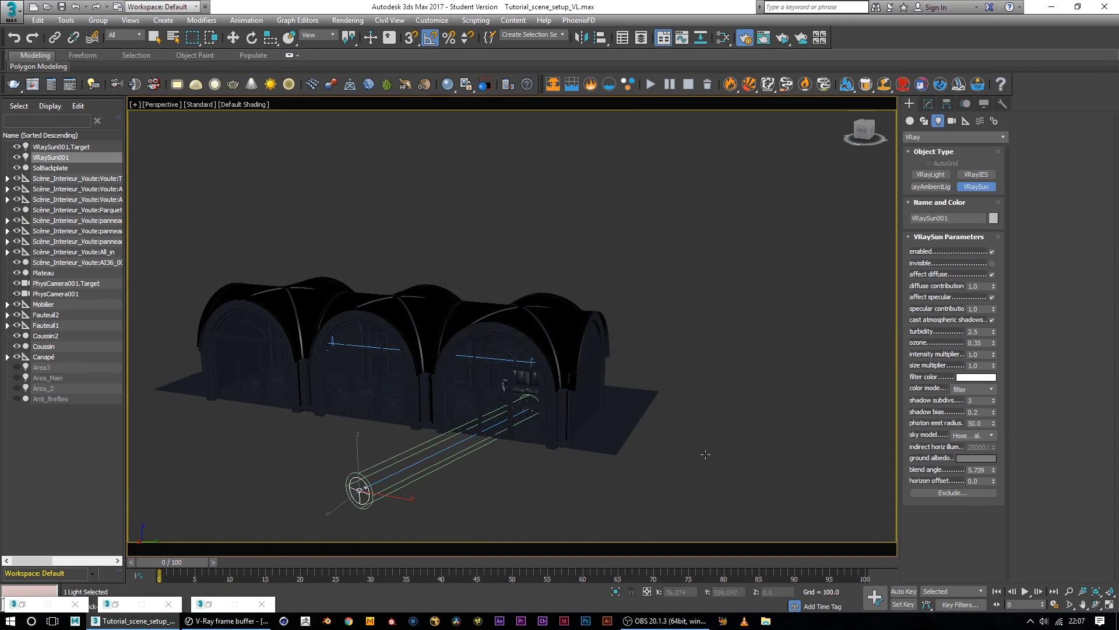
# Step: Raise the VRaySun to a height of about 492 and shift it sideways so it shines down through the windows
pyautogui.keyDown('alt'); pyautogui.moveTo(585, 405); pyautogui.dragTo(650, 479, button='middle'); pyautogui.keyUp('alt')
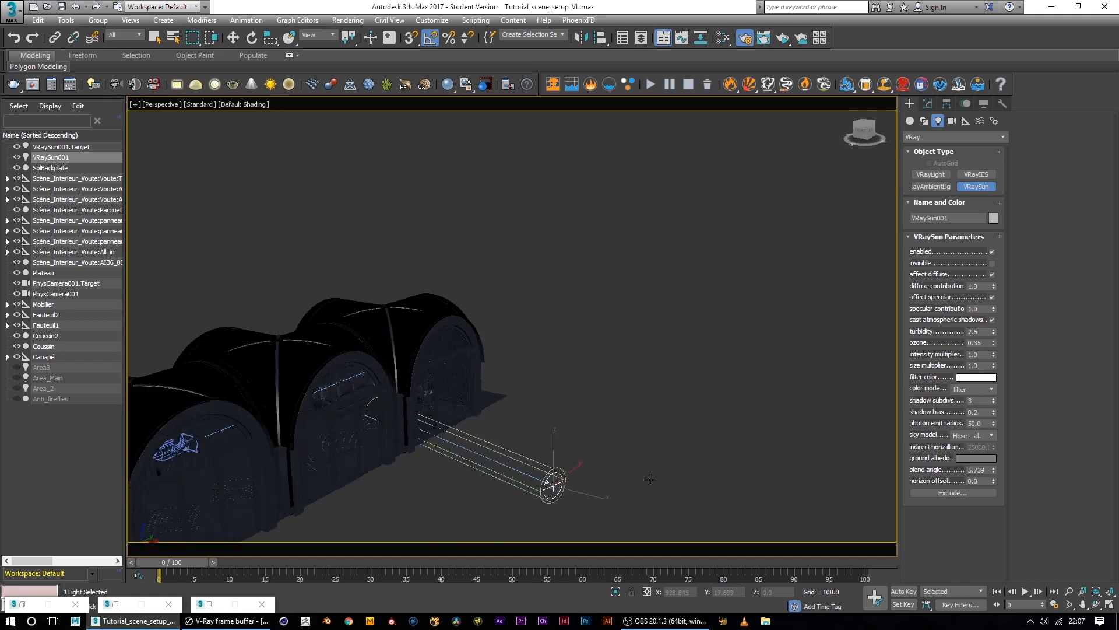
pyautogui.press('w')
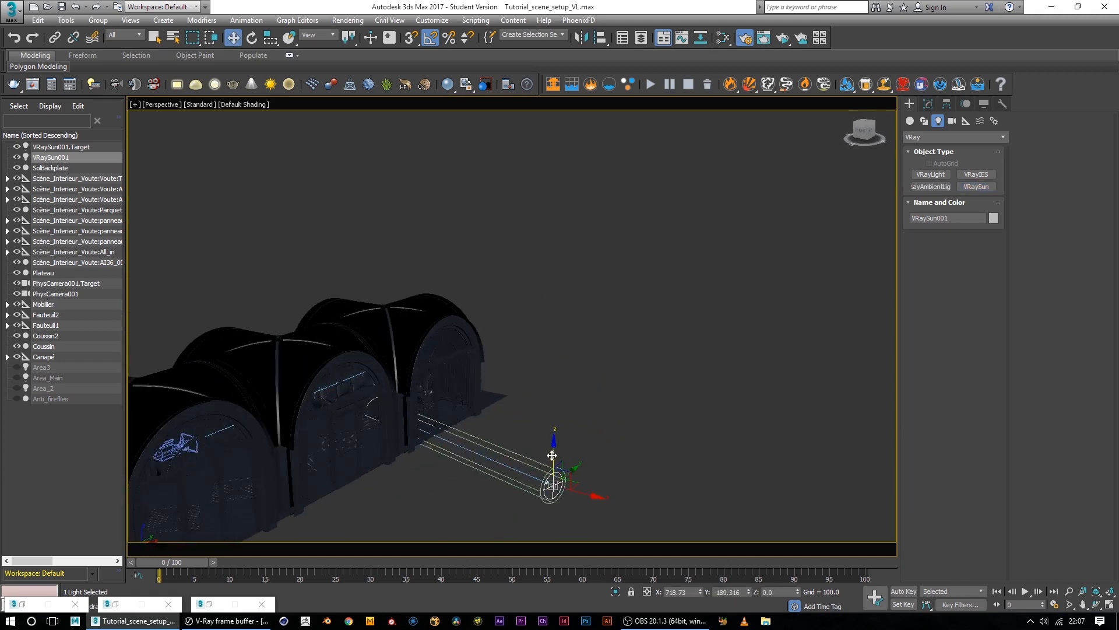
pyautogui.moveTo(554, 447); pyautogui.dragTo(551, 272)
pyautogui.keyDown('alt'); pyautogui.moveTo(551, 272); pyautogui.dragTo(594, 447, button='middle'); pyautogui.keyUp('alt')
pyautogui.moveTo(574, 376); pyautogui.dragTo(565, 377)
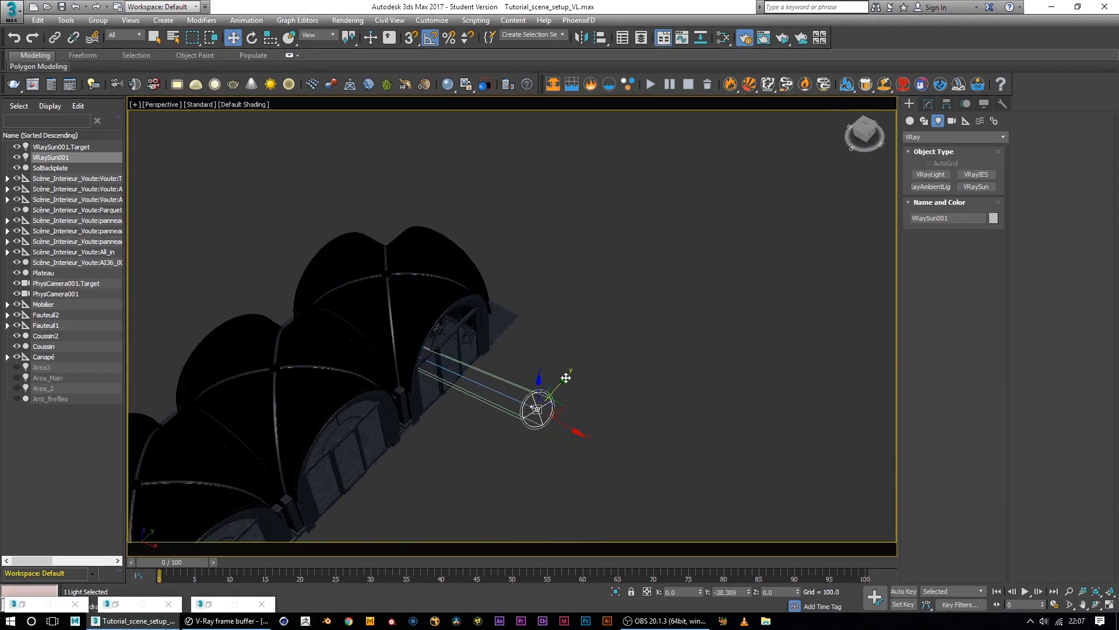
pyautogui.keyDown('alt'); pyautogui.moveTo(482, 438); pyautogui.dragTo(439, 423, button='middle'); pyautogui.keyUp('alt')
pyautogui.moveTo(439, 426); pyautogui.dragTo(425, 426)
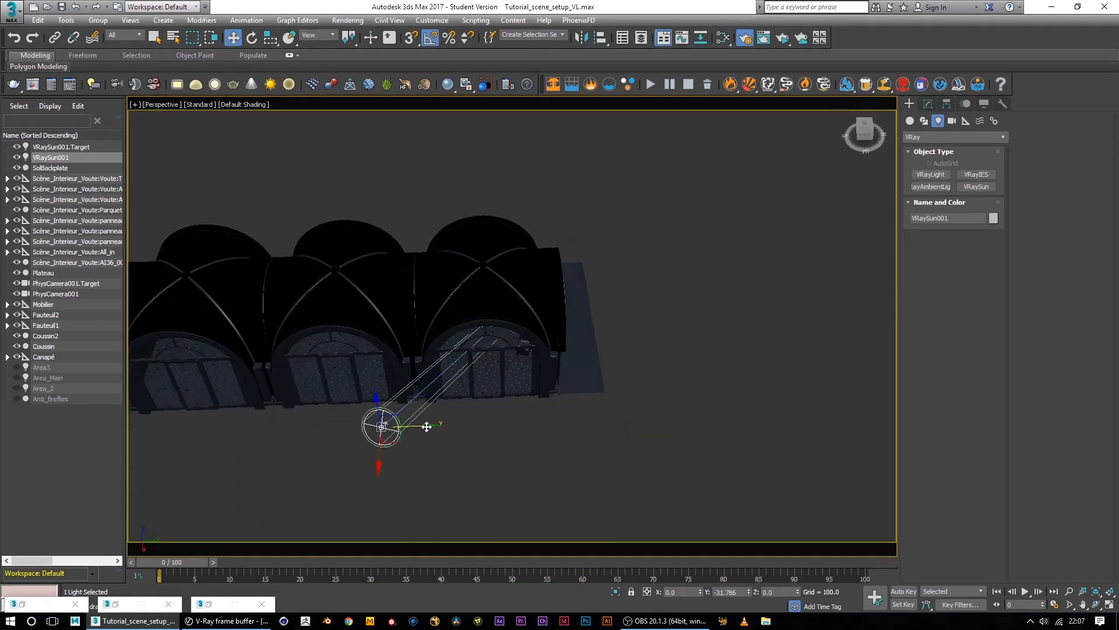
pyautogui.keyDown('alt'); pyautogui.moveTo(500, 431); pyautogui.dragTo(467, 397, button='middle'); pyautogui.keyUp('alt')
pyautogui.moveTo(472, 382); pyautogui.dragTo(496, 379)
pyautogui.keyDown('alt'); pyautogui.moveTo(379, 444); pyautogui.dragTo(299, 433, button='middle'); pyautogui.keyUp('alt')
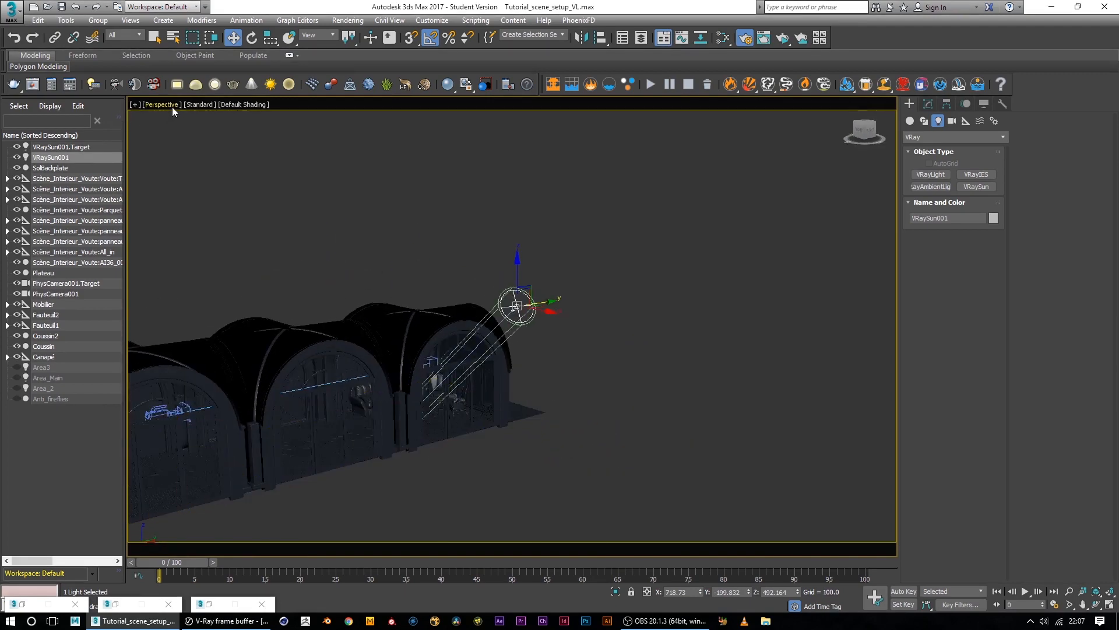
# Step: Switch to the PhysCamera001 view and start a V-Ray RT test render with the sun and sky
pyautogui.hotkey('shift', 'z')
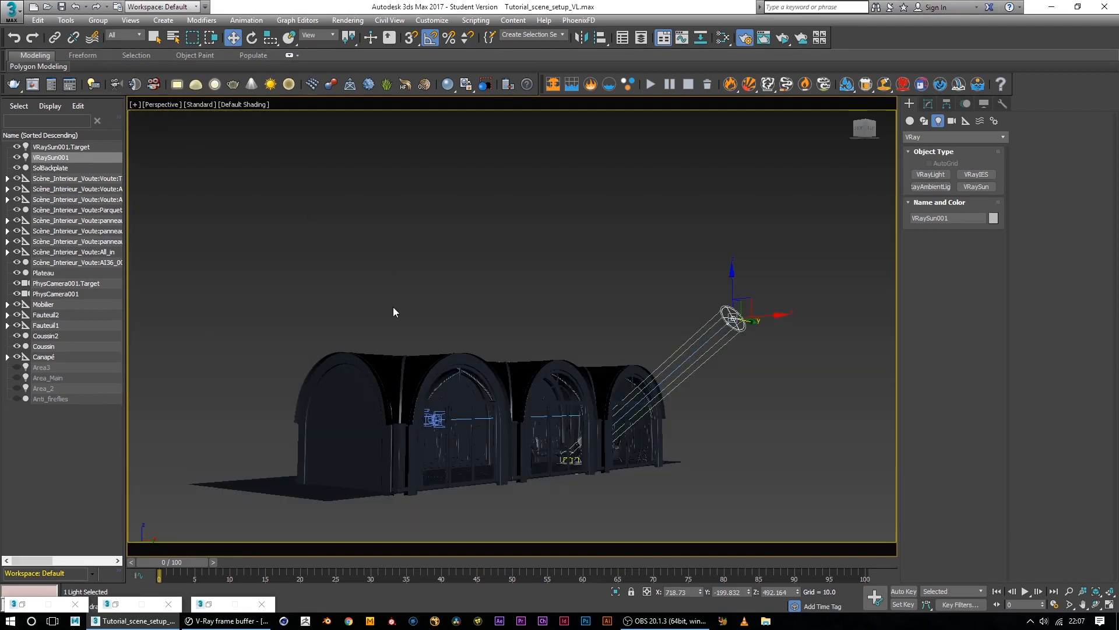
pyautogui.press('c')
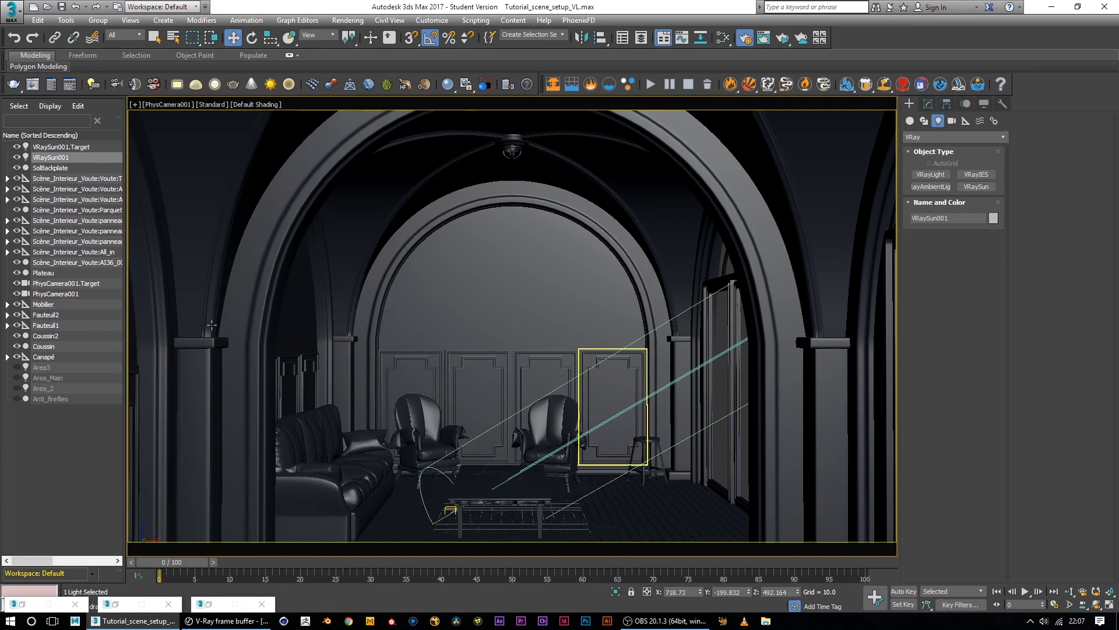
pyautogui.hotkey('shift', 'q')
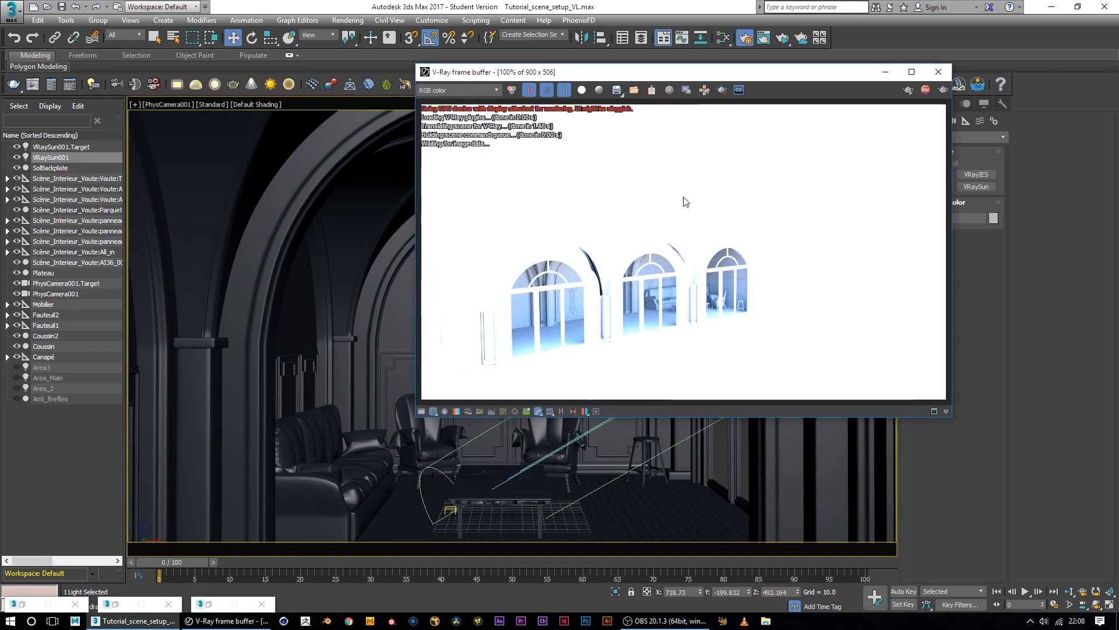
pyautogui.moveTo(688, 76); pyautogui.dragTo(384, 91)
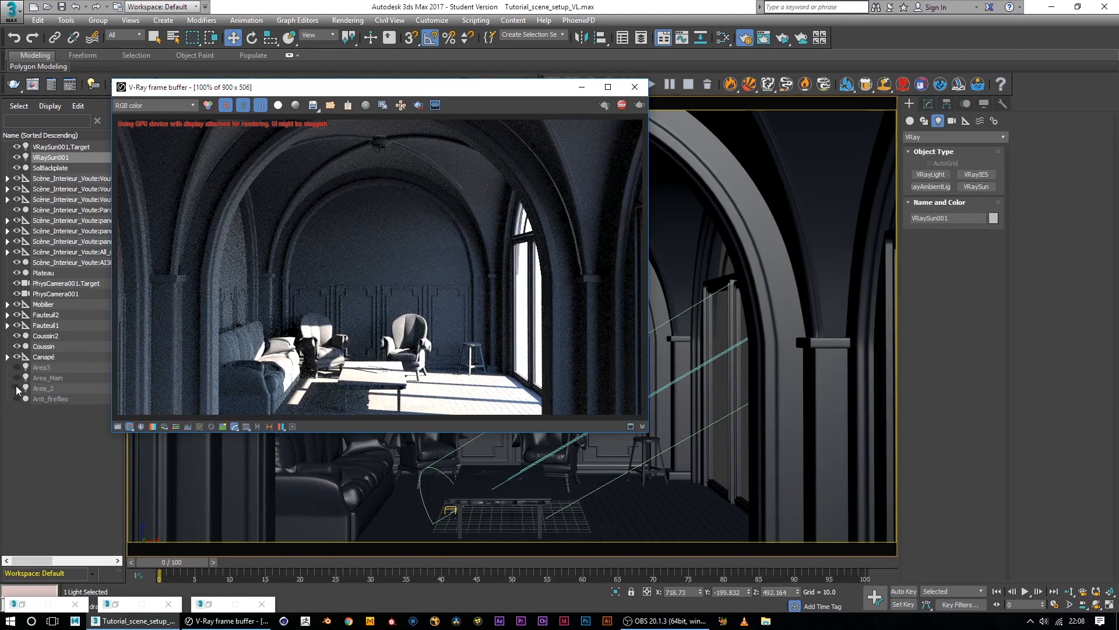
# Step: Unhide the Area_Main and Area_2 lights while the test render is running
pyautogui.click(16, 368)
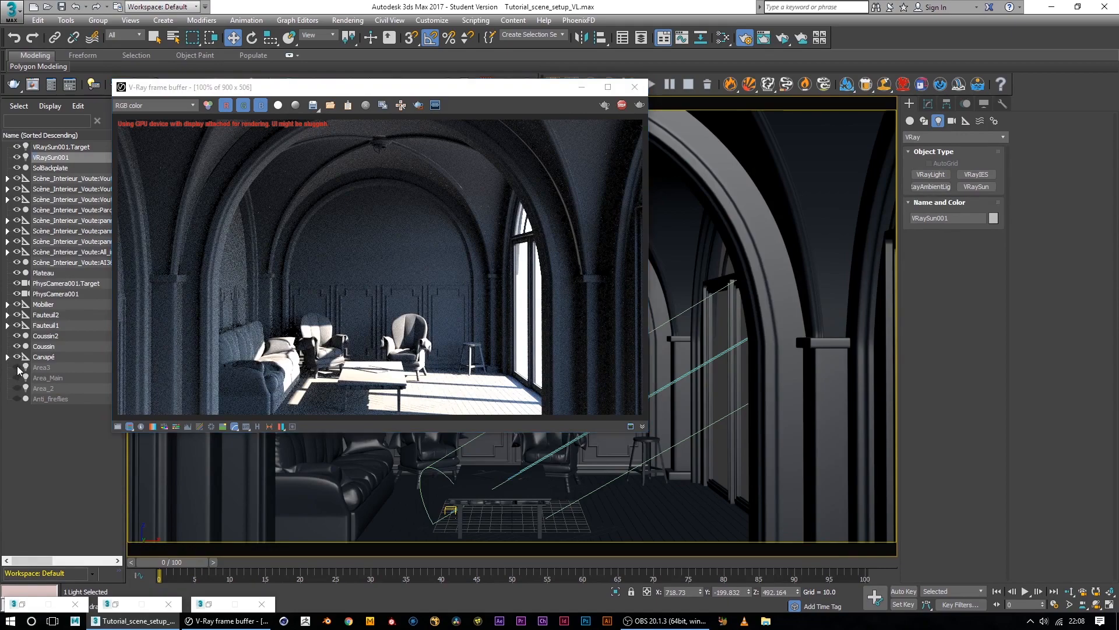
pyautogui.click(16, 367)
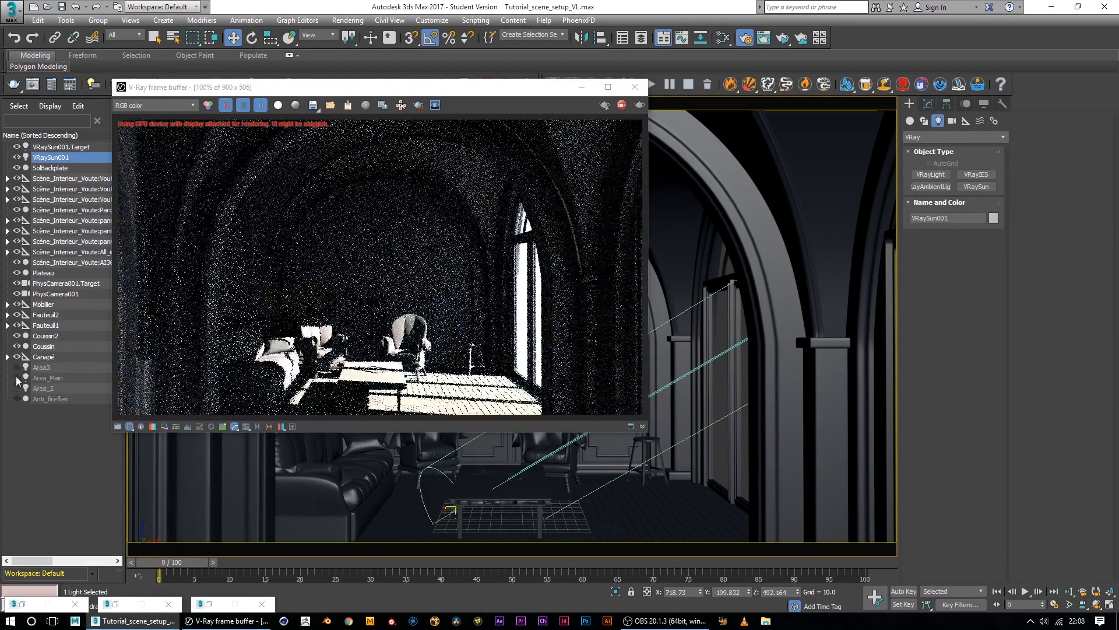
pyautogui.click(16, 378)
pyautogui.click(16, 388)
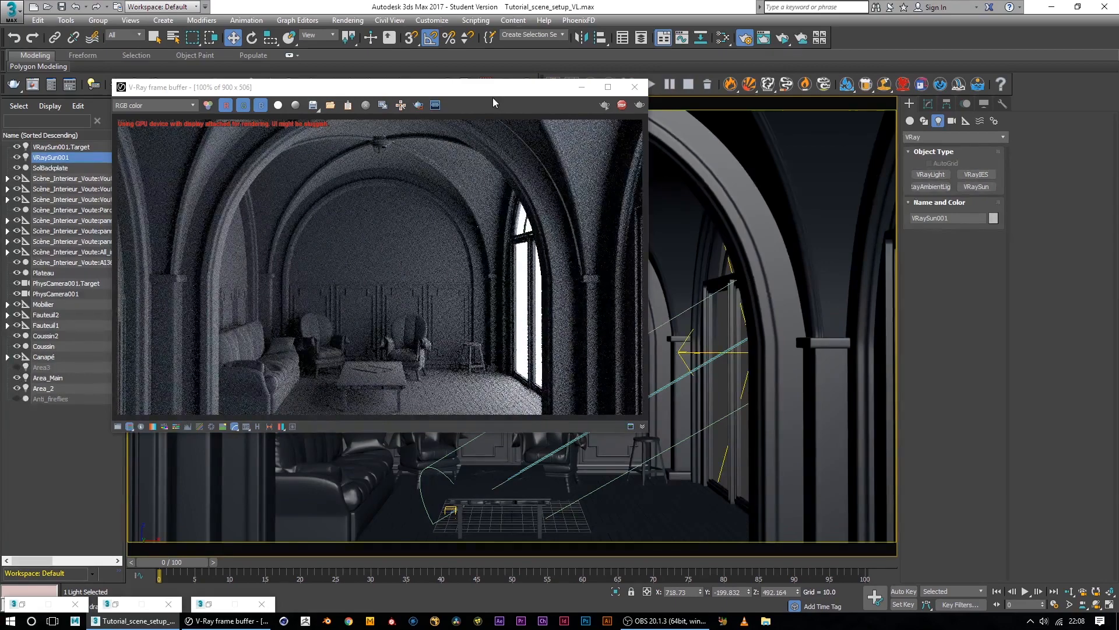
pyautogui.moveTo(315, 88); pyautogui.dragTo(491, 96)
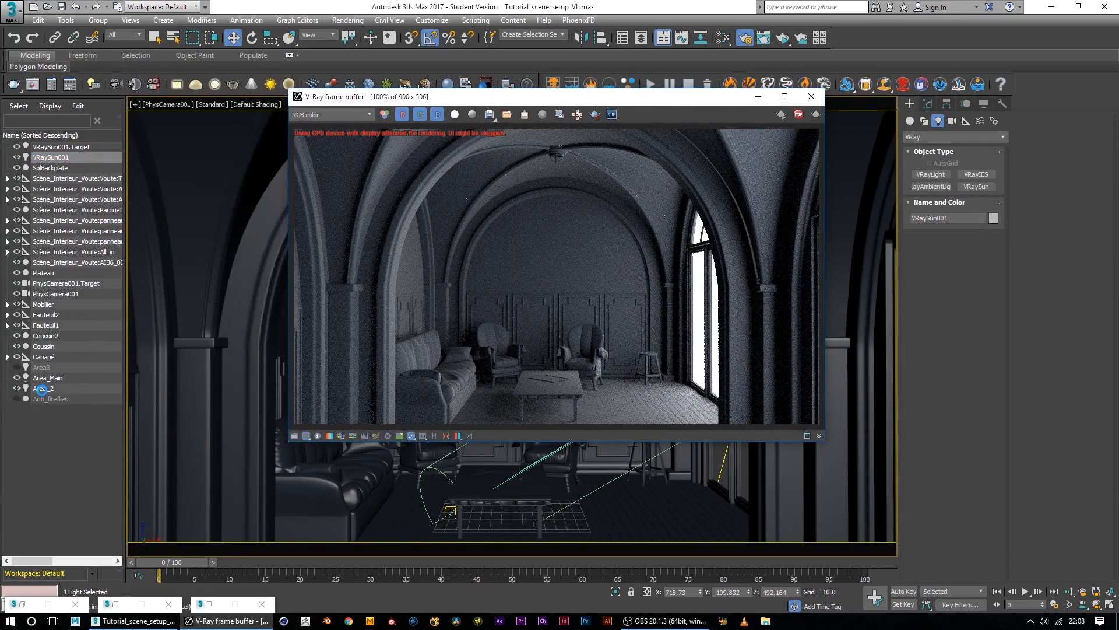
# Step: Stop the render, make the Area_Main and Area_2 lights invisible, and restart the V-Ray RT render
pyautogui.click(58, 378)
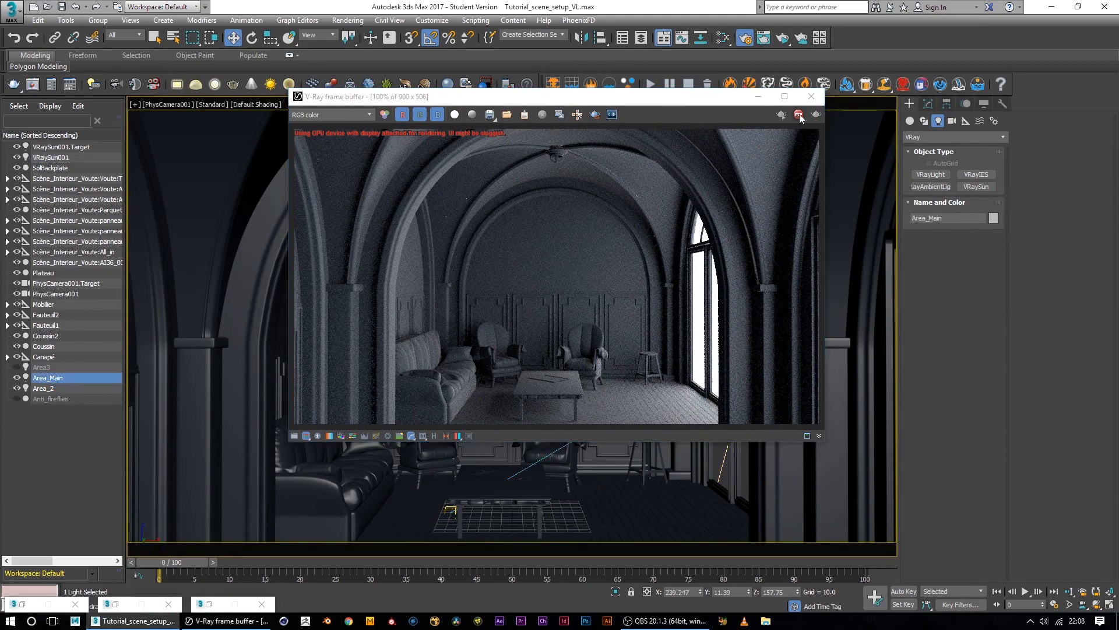
pyautogui.click(51, 378)
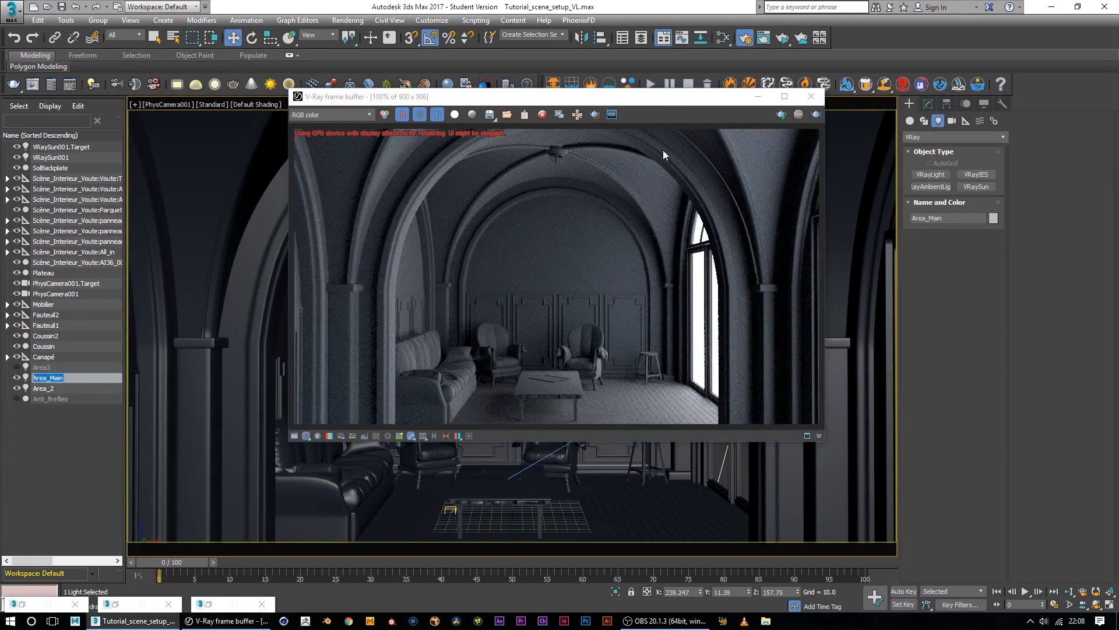
pyautogui.click(929, 104)
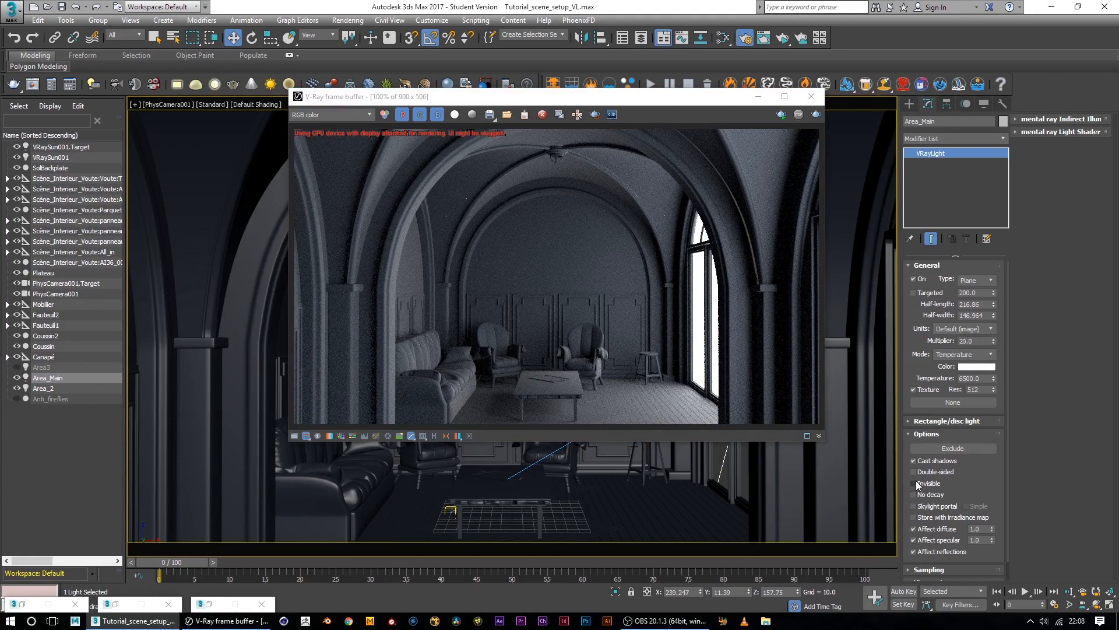
pyautogui.click(47, 388)
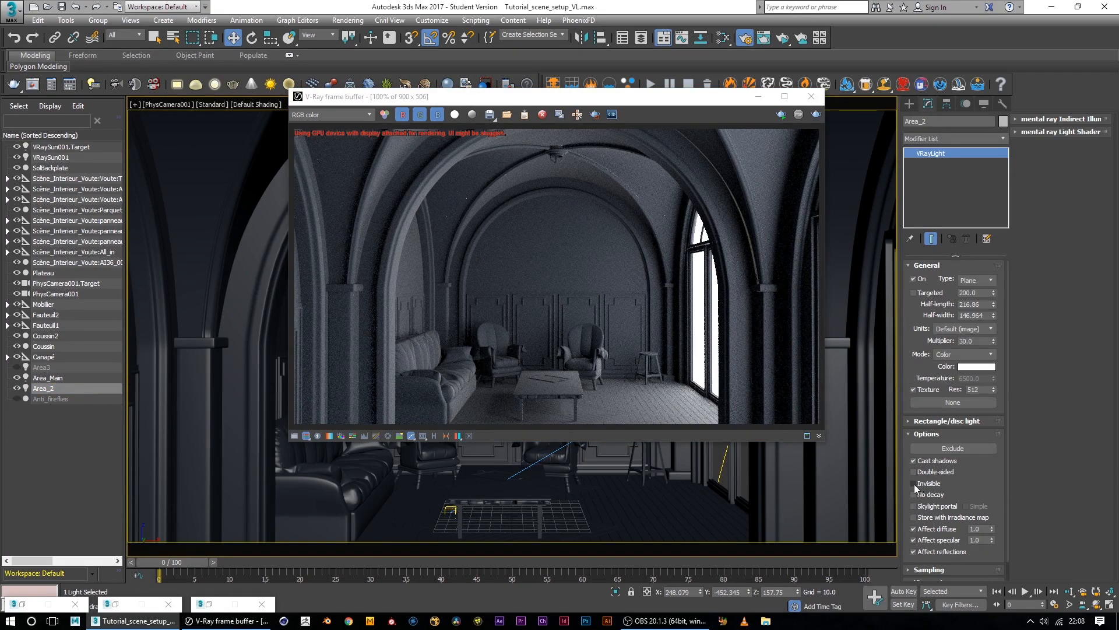
pyautogui.click(778, 114)
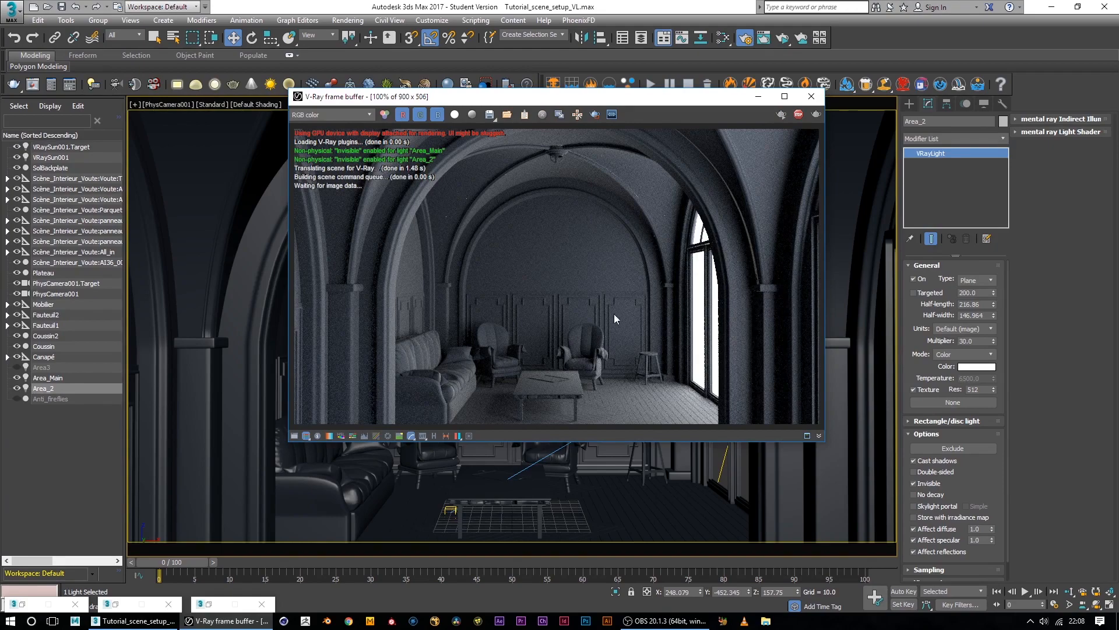
pyautogui.moveTo(659, 99); pyautogui.dragTo(491, 88)
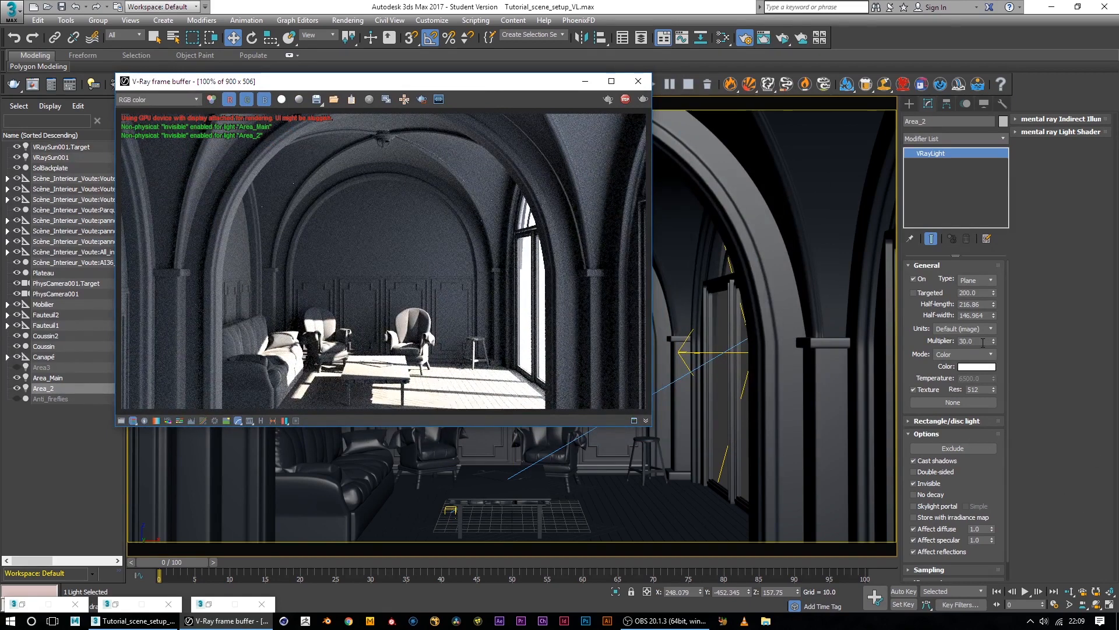
# Step: Set the Area_2 light's multiplier to 15
pyautogui.moveTo(986, 341); pyautogui.dragTo(842, 342)
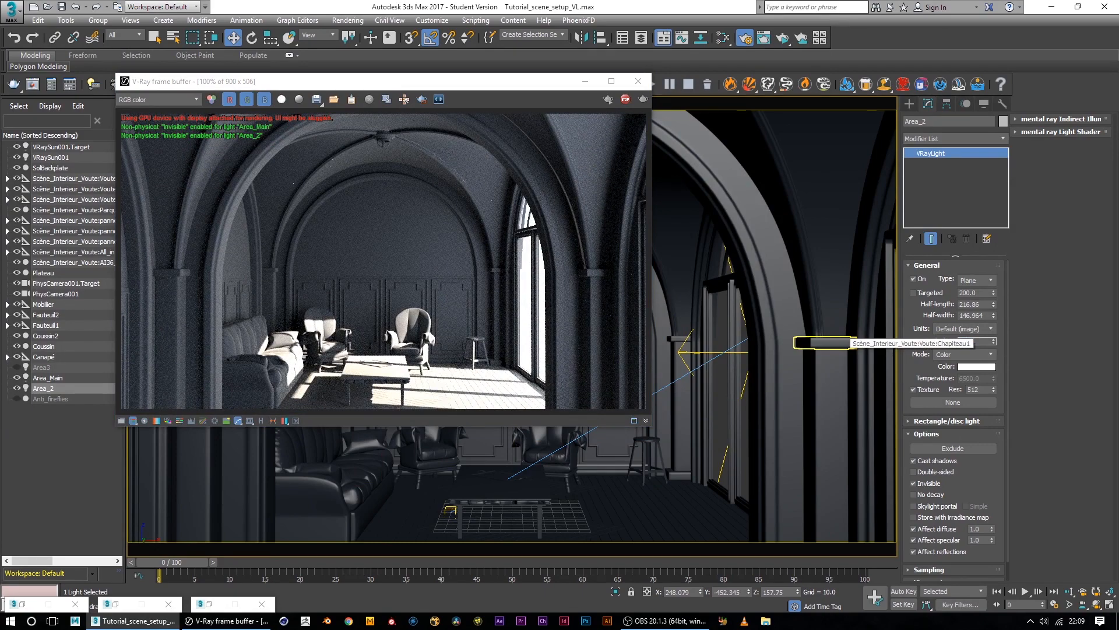
pyautogui.write('15')
pyautogui.press('Return')
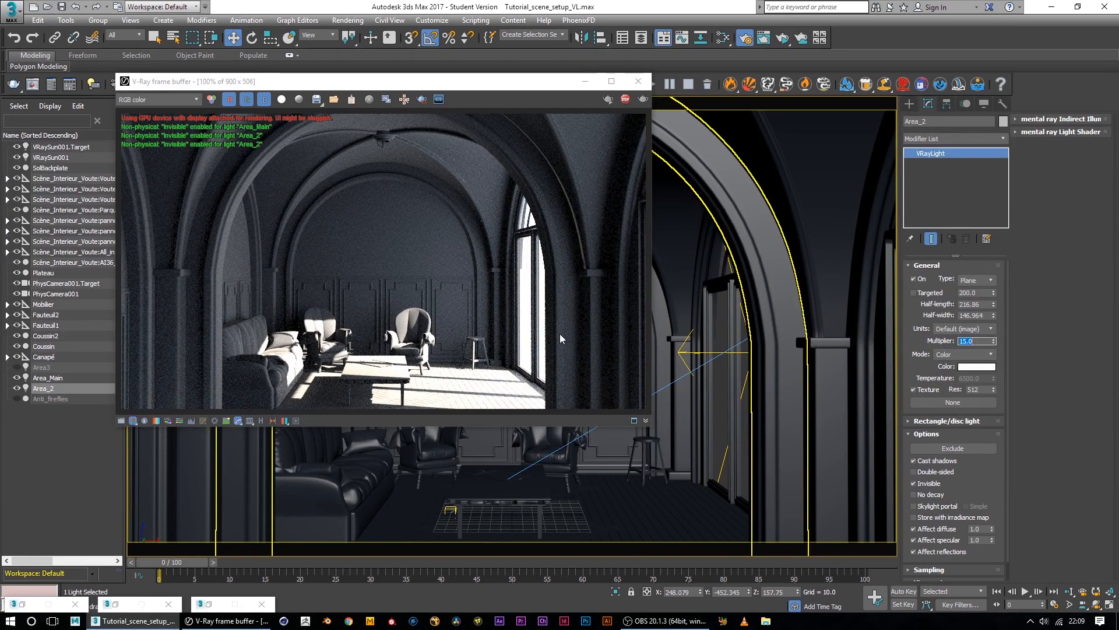
pyautogui.moveTo(465, 81); pyautogui.dragTo(481, 82)
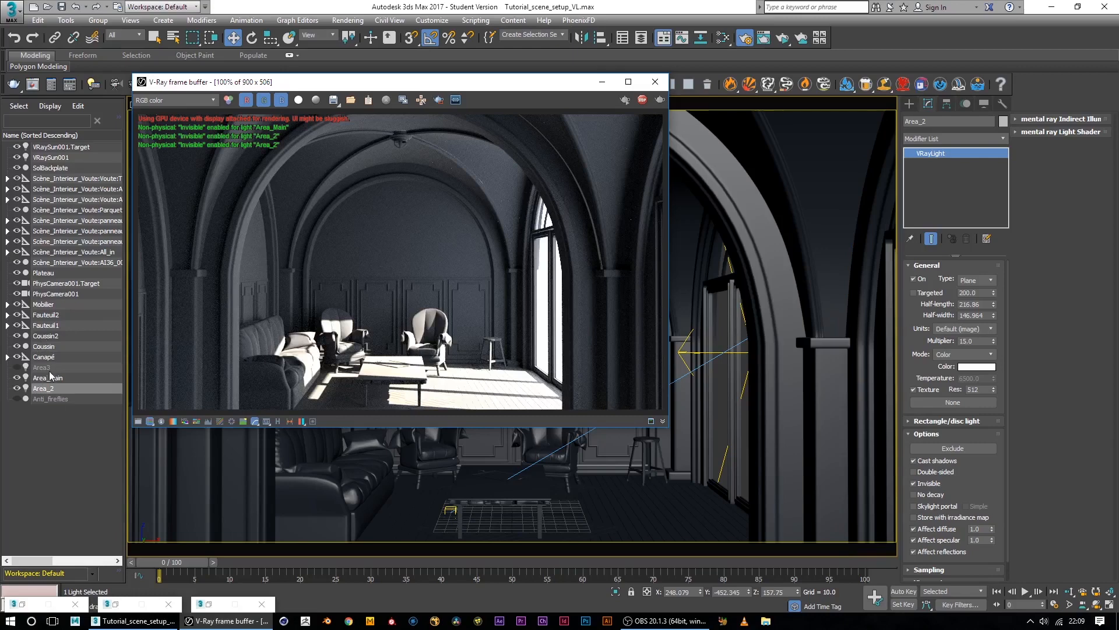
# Step: Set the VRaySun's intensity multiplier to 0.3
pyautogui.click(55, 158)
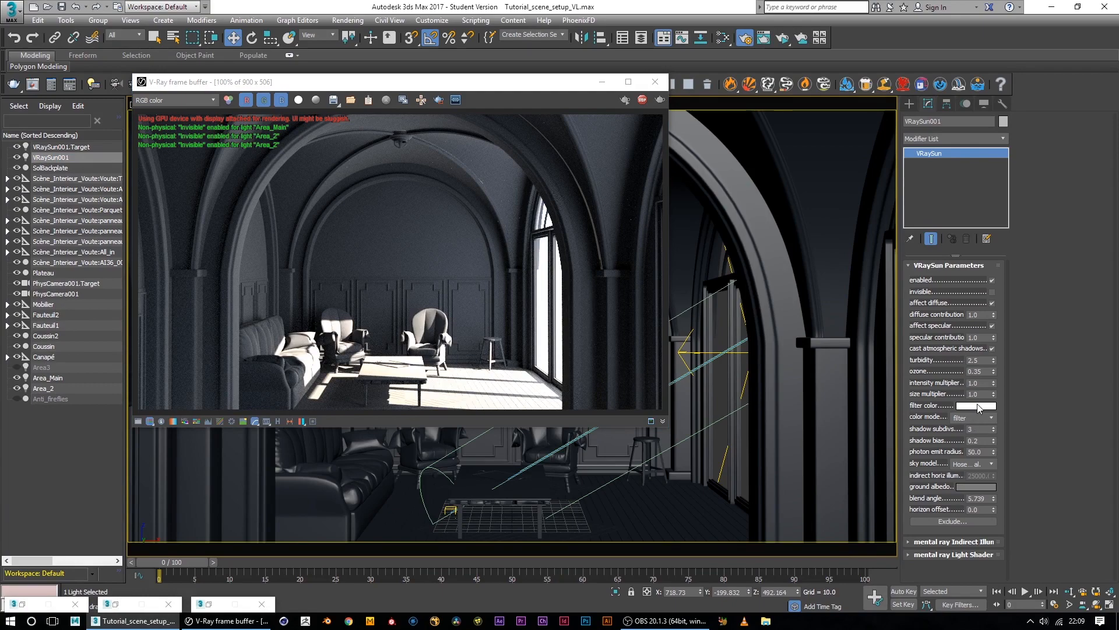
pyautogui.moveTo(982, 382); pyautogui.dragTo(907, 386)
pyautogui.write('0.3')
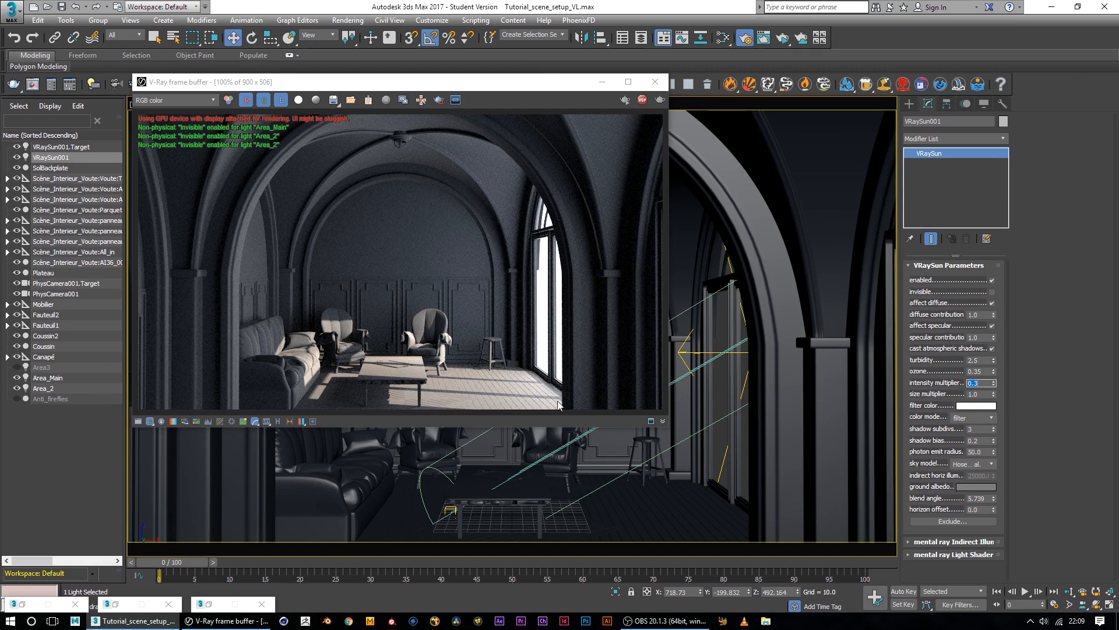
# Step: Set the Area_Main light's temperature to 5800
pyautogui.click(49, 379)
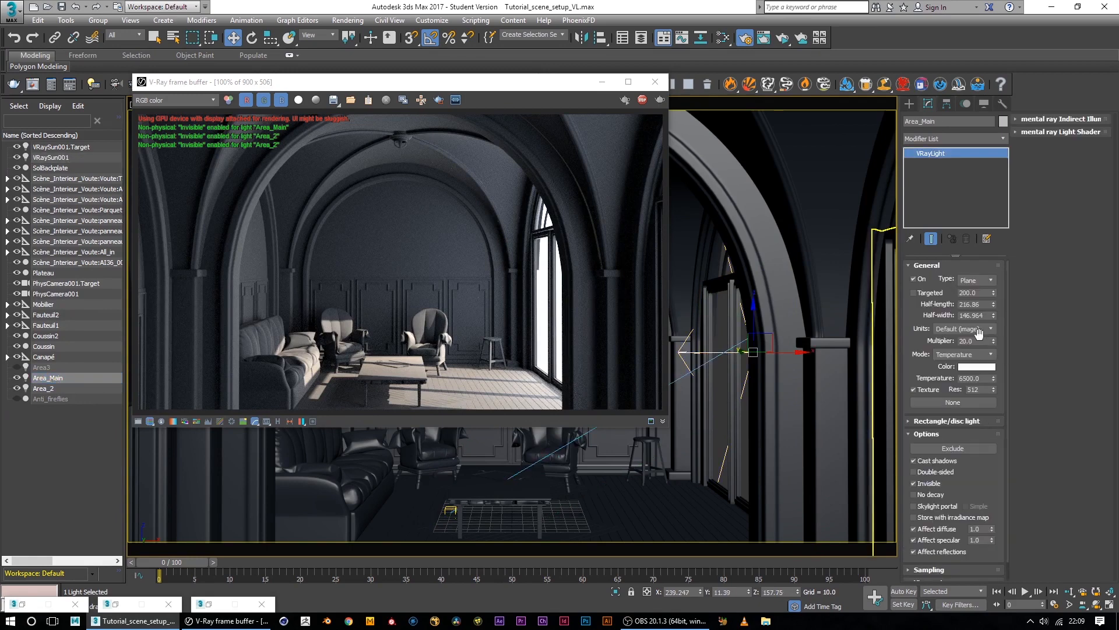
pyautogui.click(973, 378)
pyautogui.write('5800')
pyautogui.press('Return')
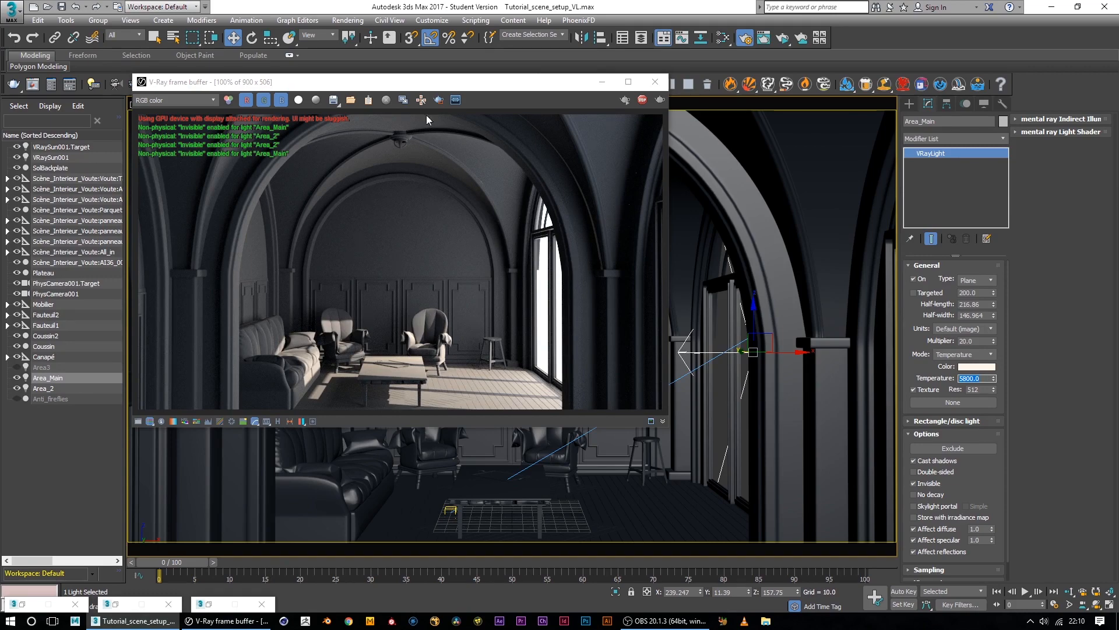
pyautogui.moveTo(456, 89); pyautogui.dragTo(487, 105)
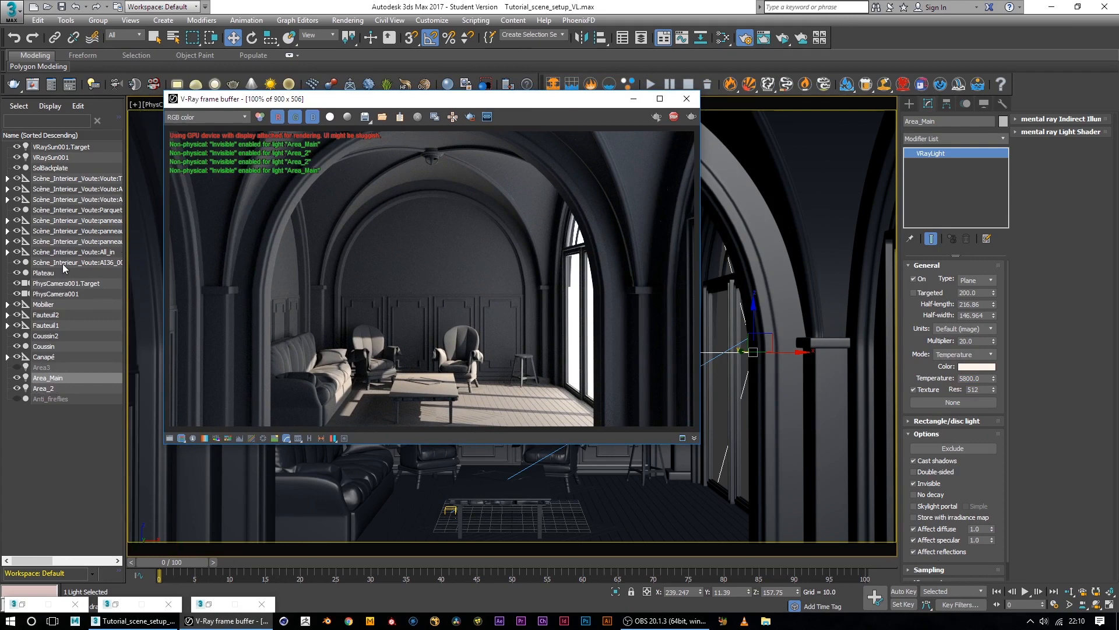
# Step: Set the VRaySun's size multiplier to 12 to soften its shadows
pyautogui.click(55, 157)
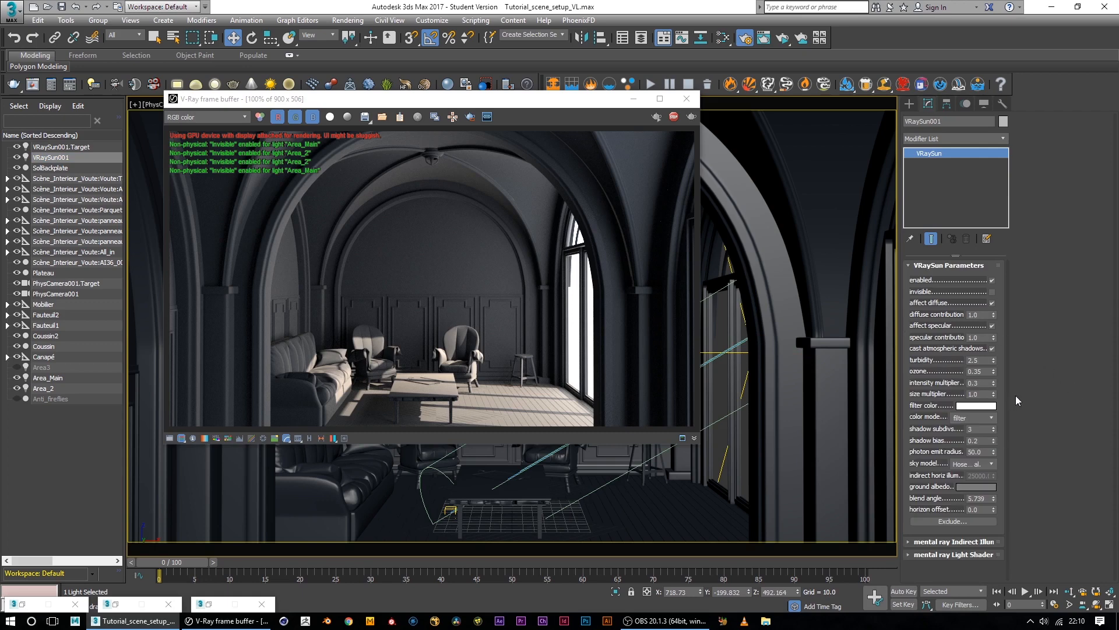
pyautogui.doubleClick(983, 394)
pyautogui.press('Return')
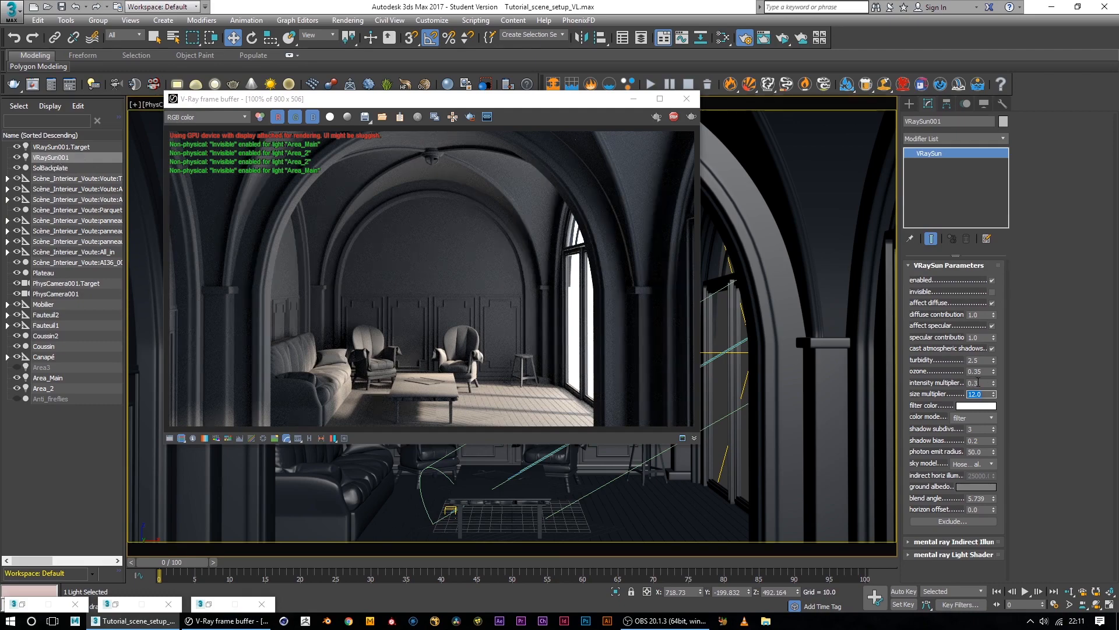
# Step: Try a VRaySun intensity multiplier of 0.35, and settle on 0.4
pyautogui.click(975, 383)
pyautogui.write('5')
pyautogui.press('Return')
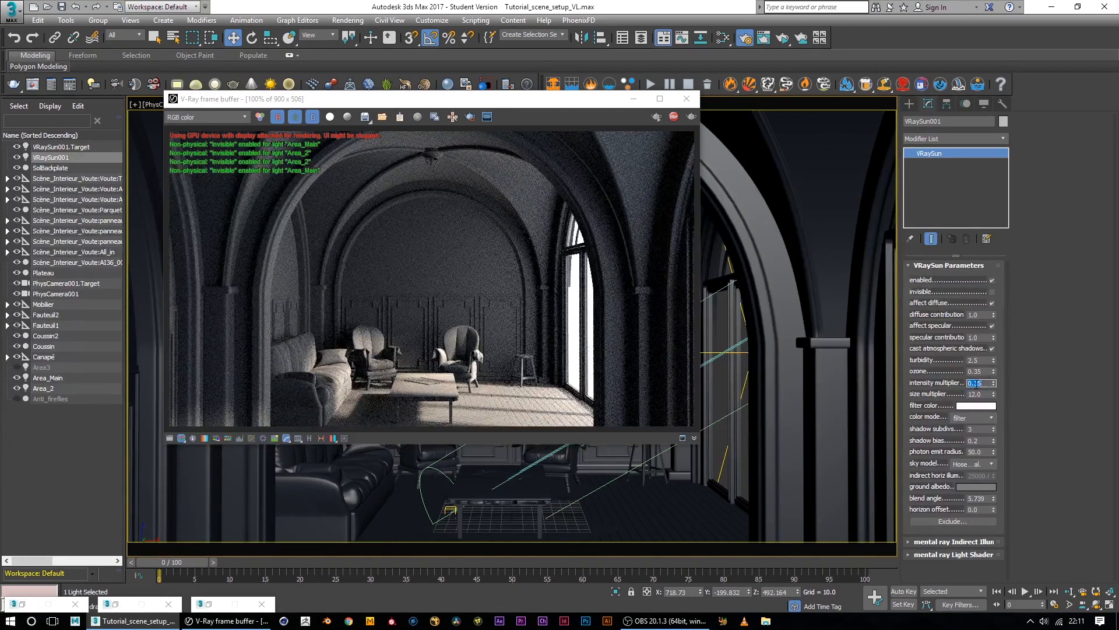
pyautogui.click(976, 382)
pyautogui.press('BackSpace')
pyautogui.press('BackSpace')
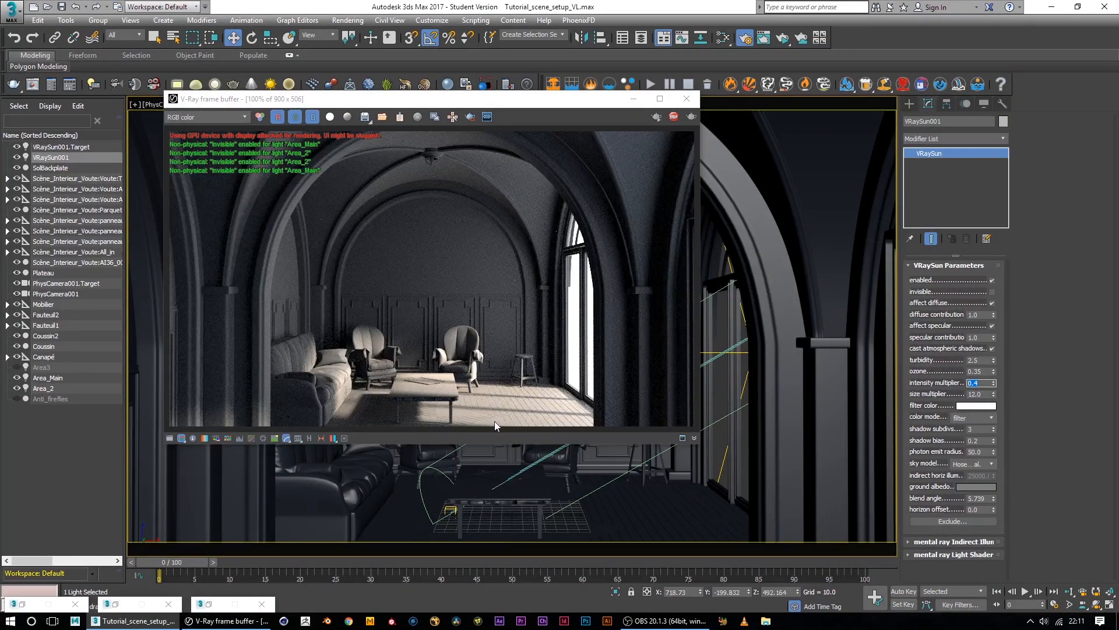
# Step: Move the VRaySun target along the floor to about Y 53.9 to change the sunlight's direction
pyautogui.click(454, 506)
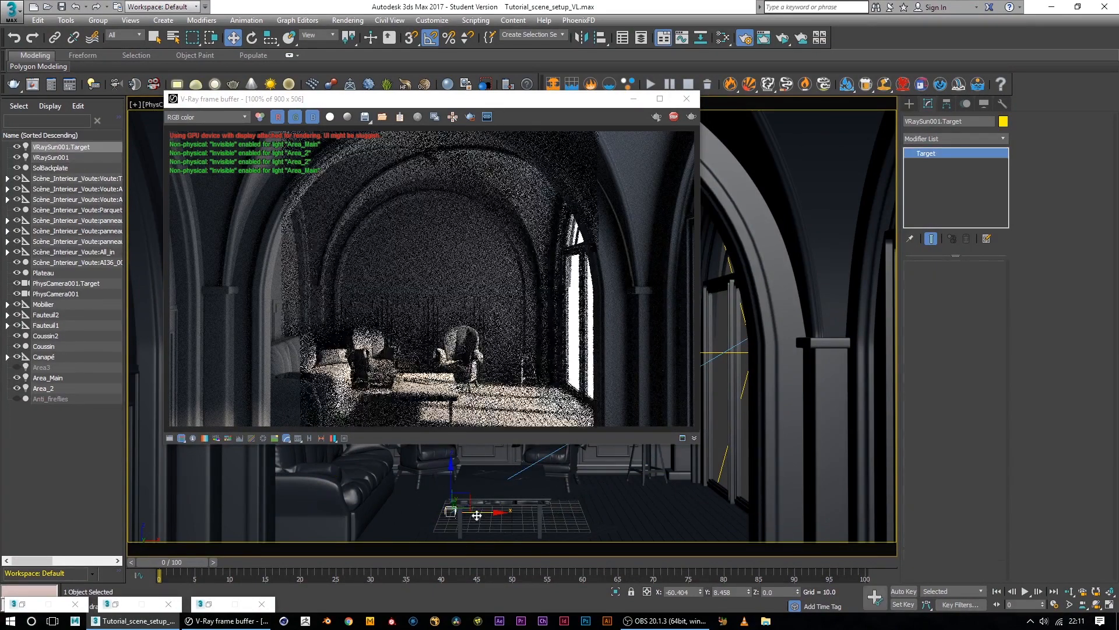
pyautogui.moveTo(455, 505); pyautogui.dragTo(460, 496)
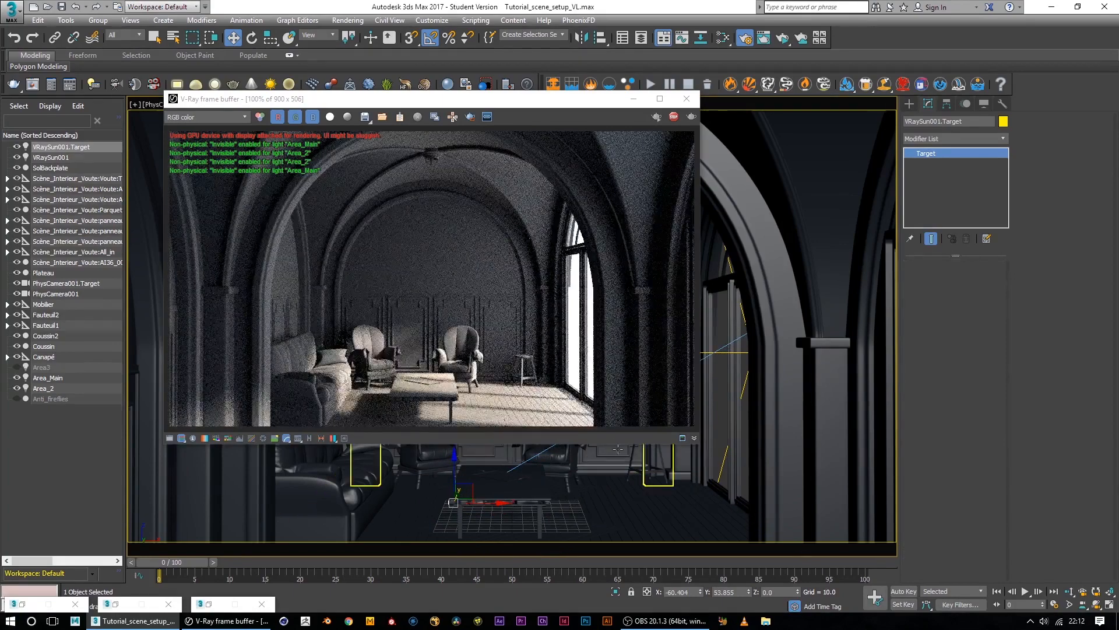
pyautogui.click(507, 506)
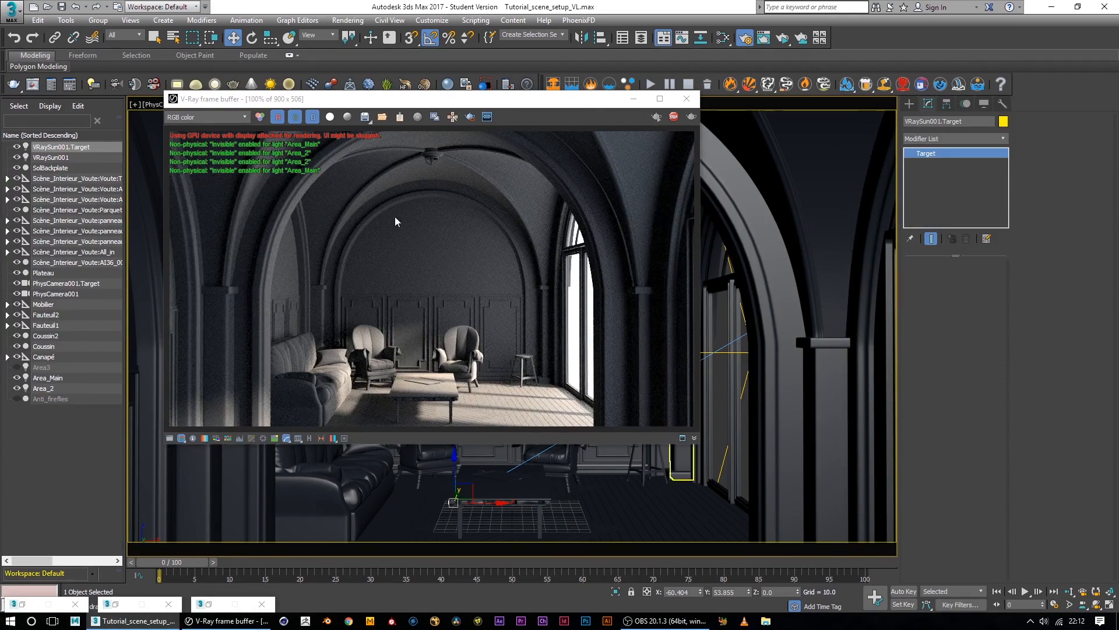
pyautogui.moveTo(472, 100); pyautogui.dragTo(418, 144)
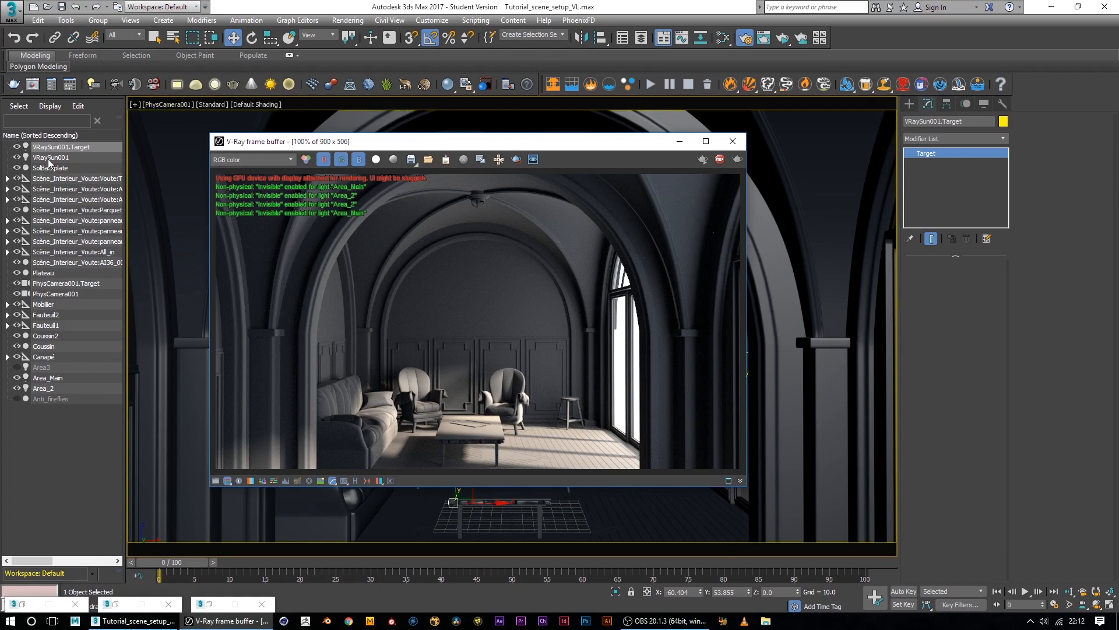
# Step: Select PhysCamera001 and examine its exposure and miscellaneous settings
pyautogui.click(54, 295)
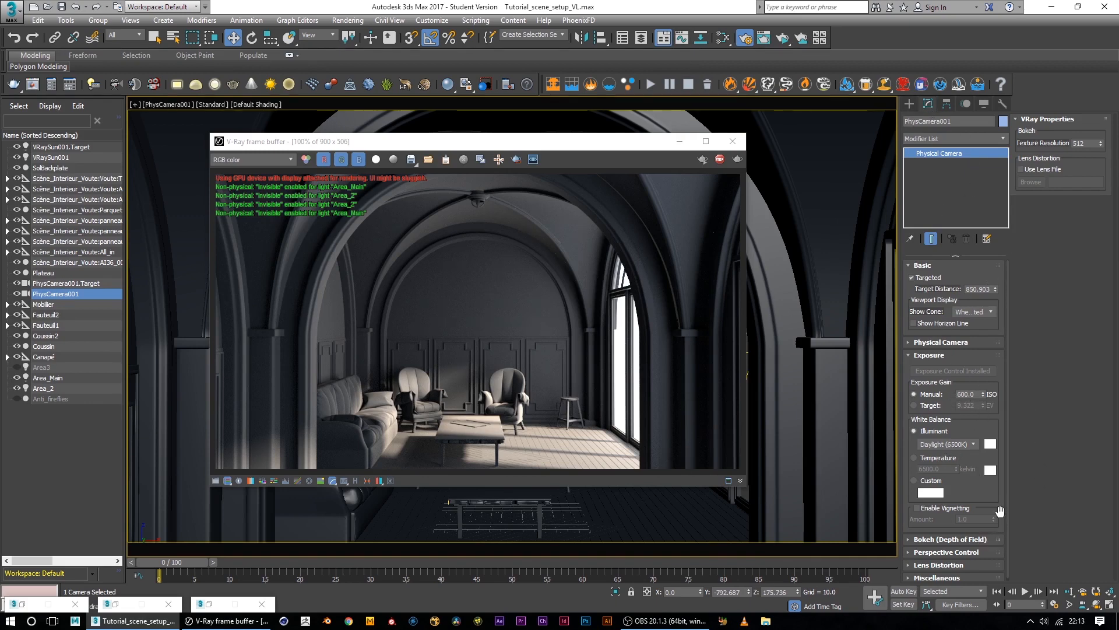
pyautogui.click(918, 577)
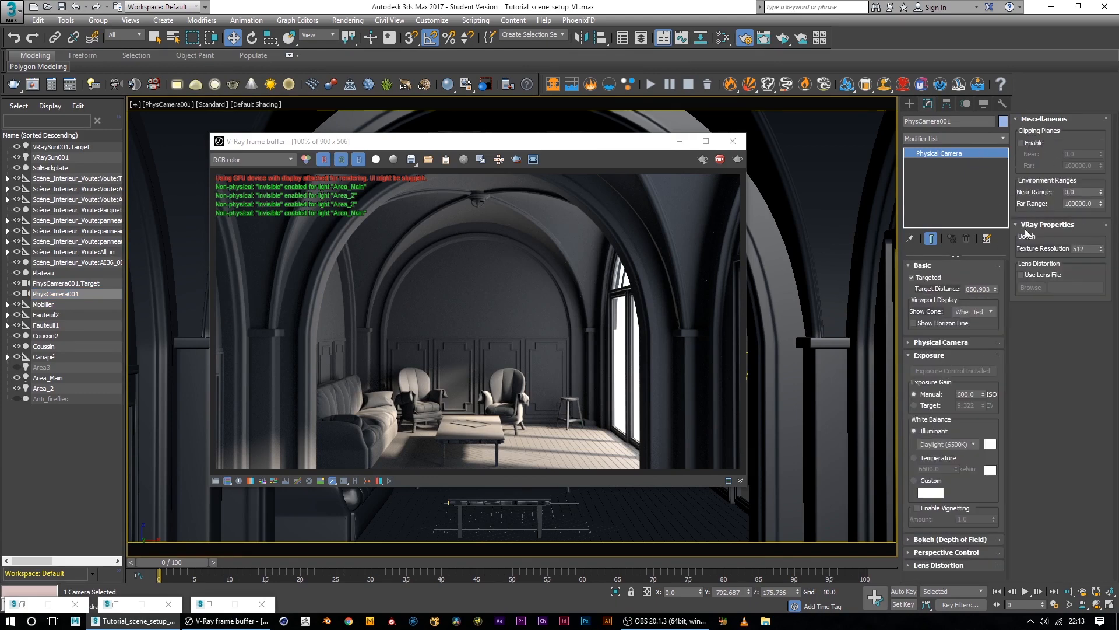
pyautogui.click(74, 294)
pyautogui.doubleClick(956, 394)
pyautogui.moveTo(602, 145)
pyautogui.mouseDown()
pyautogui.moveTo(760, 136)
pyautogui.moveTo(645, 124)
pyautogui.moveTo(737, 166)
pyautogui.moveTo(626, 106)
pyautogui.moveTo(714, 132)
pyautogui.moveTo(601, 124)
pyautogui.moveTo(630, 143)
pyautogui.moveTo(607, 143)
pyautogui.mouseUp()
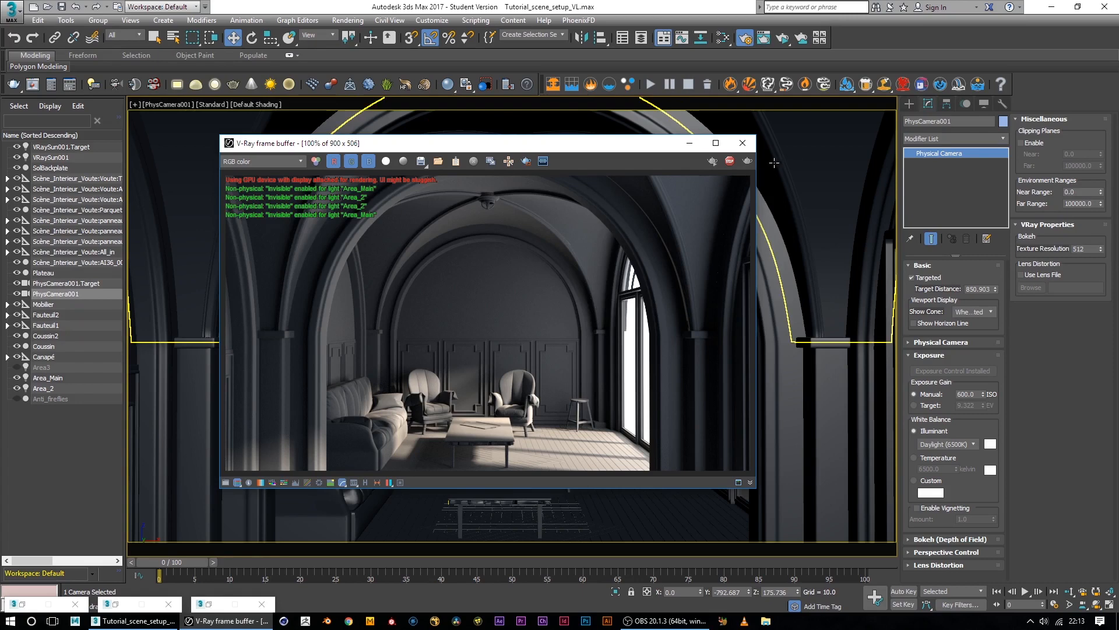
# Step: Stop the running render and switch the V-Ray RT engine type to CPU
pyautogui.click(730, 162)
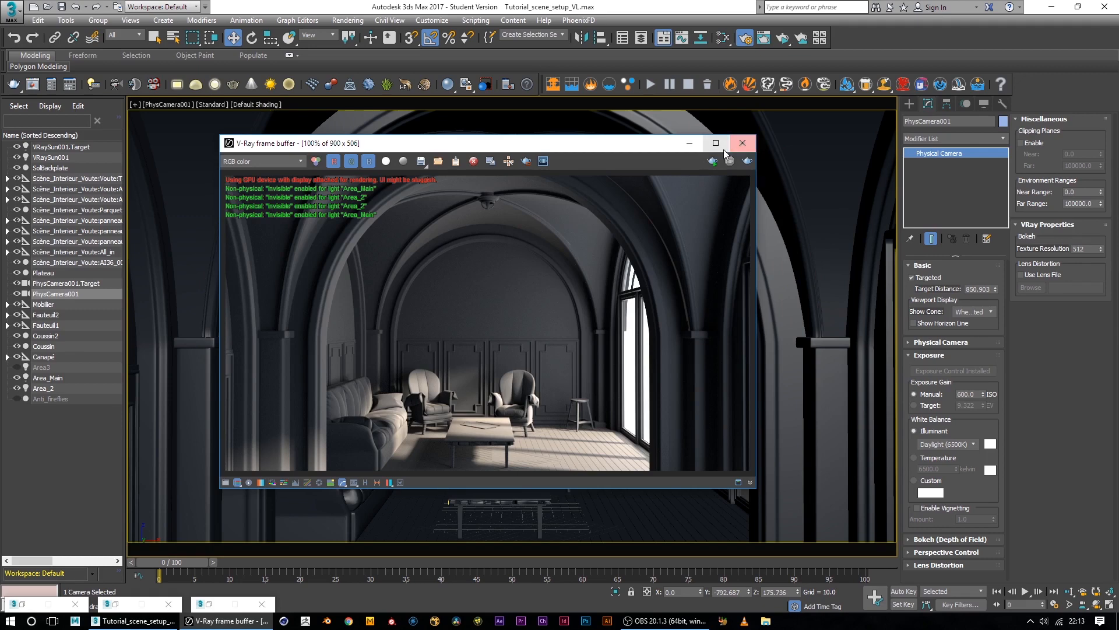
pyautogui.click(741, 143)
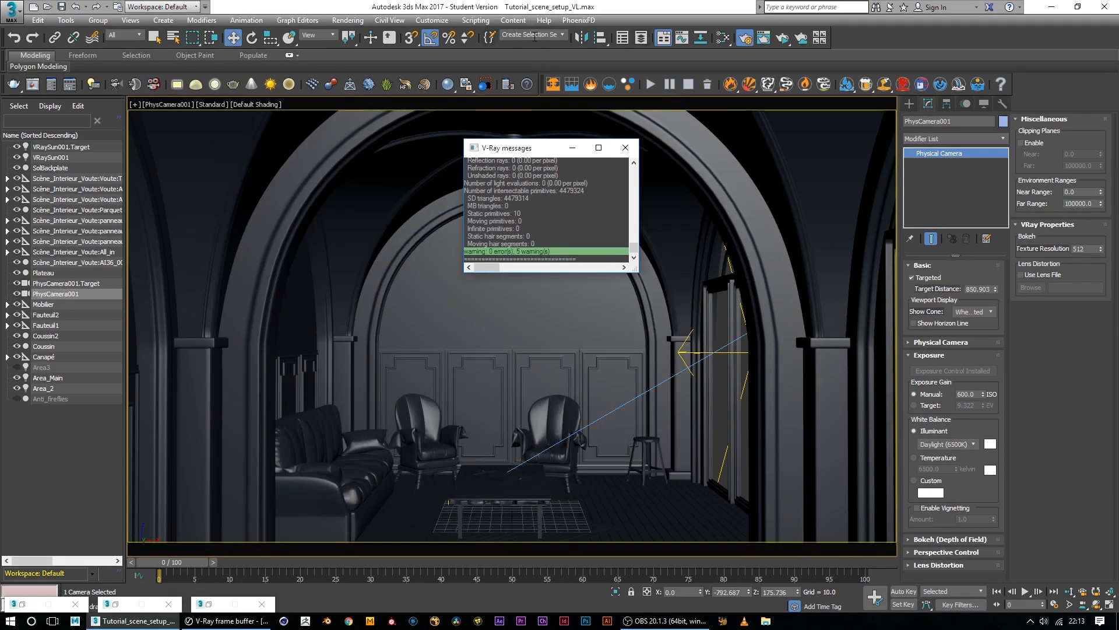
pyautogui.click(747, 40)
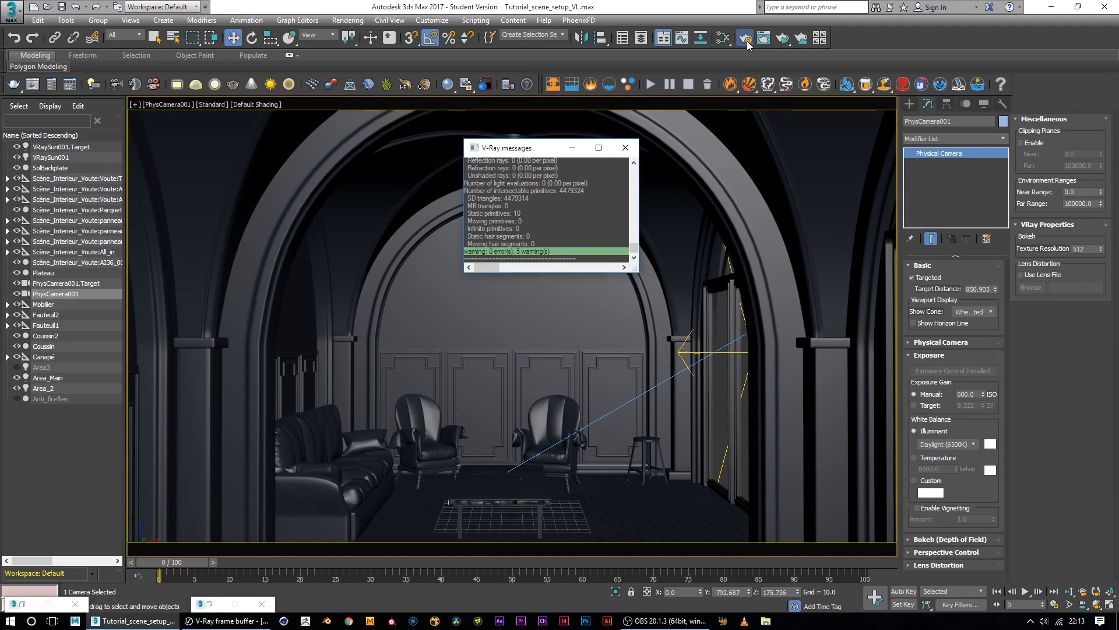
pyautogui.click(854, 192)
pyautogui.click(839, 203)
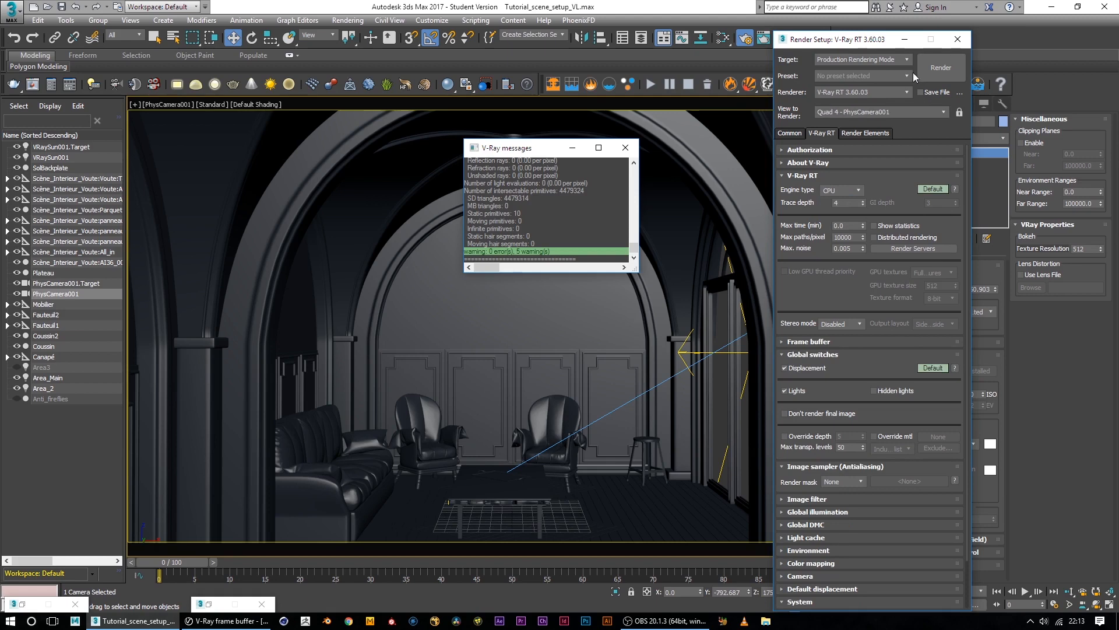
pyautogui.click(903, 39)
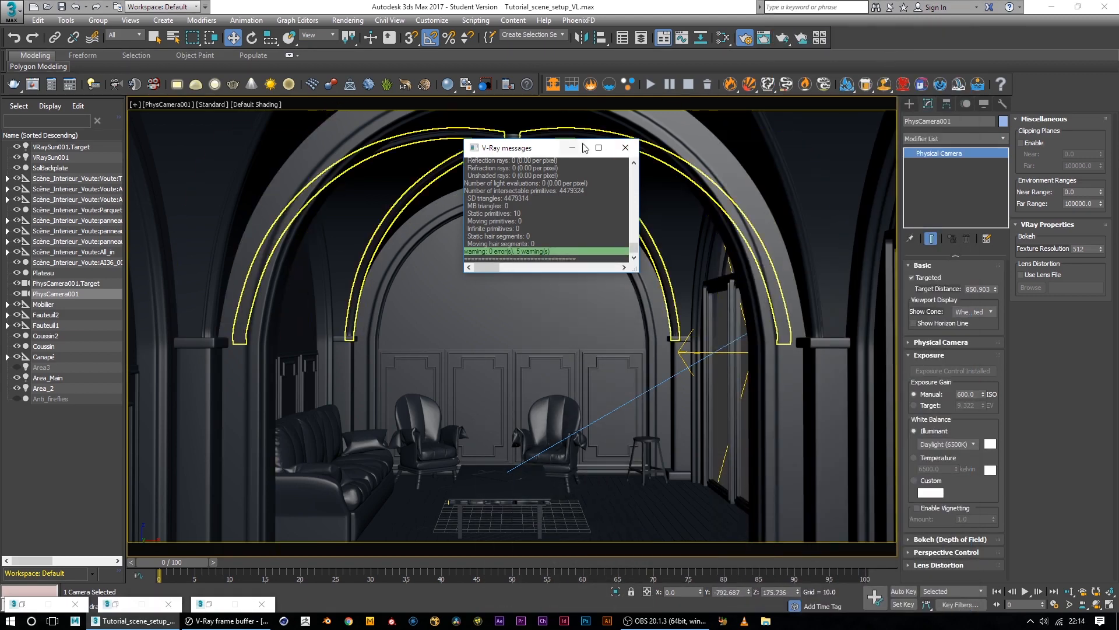
pyautogui.click(572, 148)
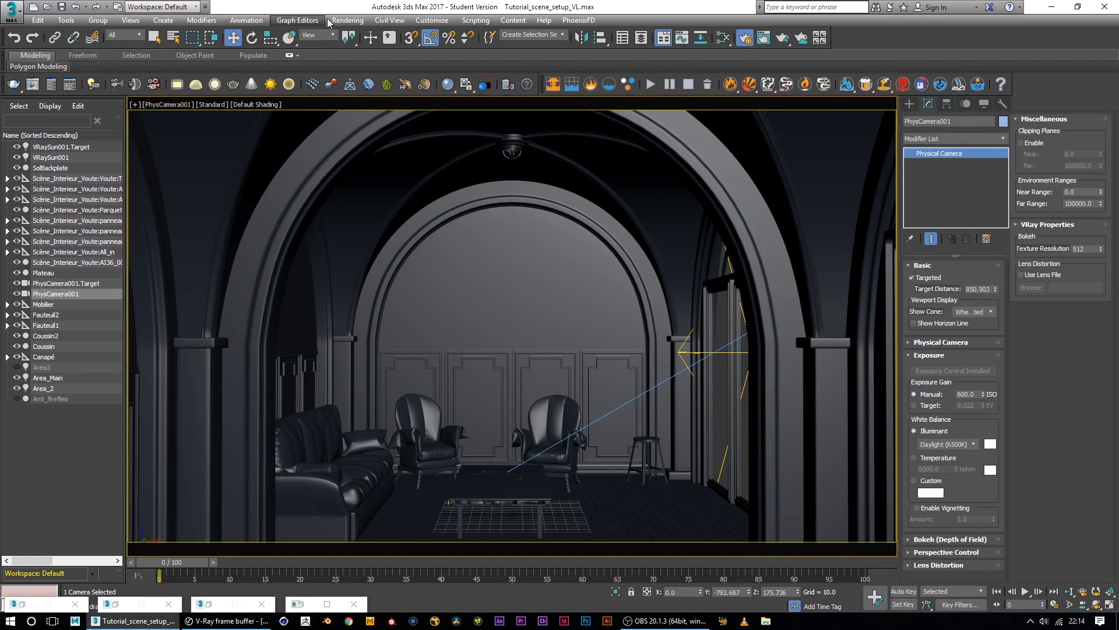
# Step: Open the environment settings and cycle through the exposure control types, ending on Pseudo Color Exposure Control
pyautogui.click(348, 21)
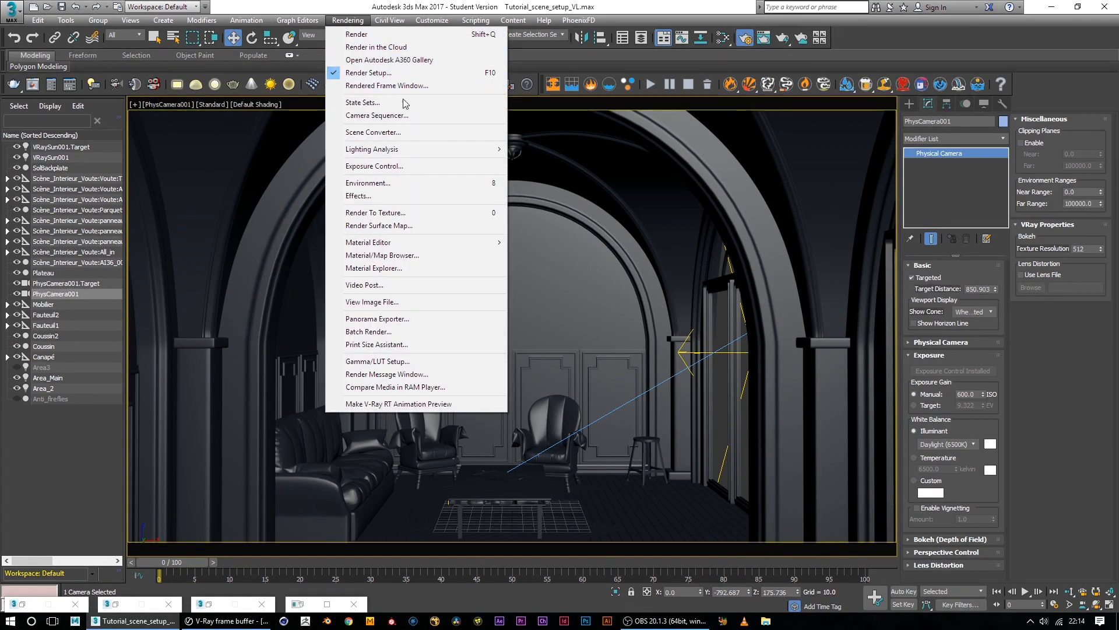
pyautogui.click(385, 184)
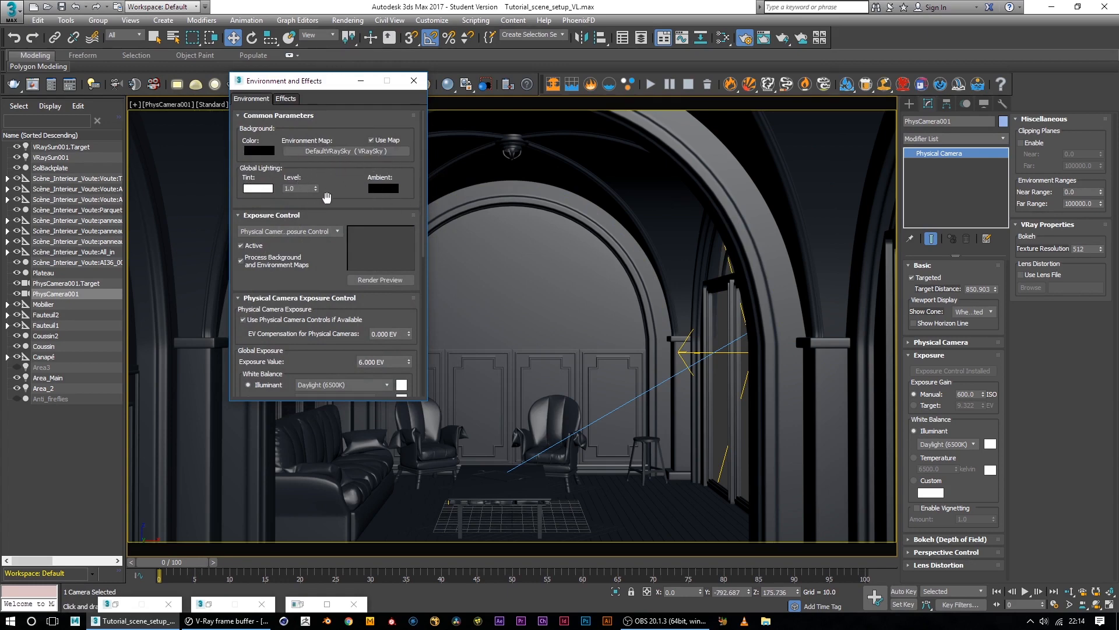
pyautogui.scroll(-1, 334, 232)
pyautogui.scroll(-1, 338, 233)
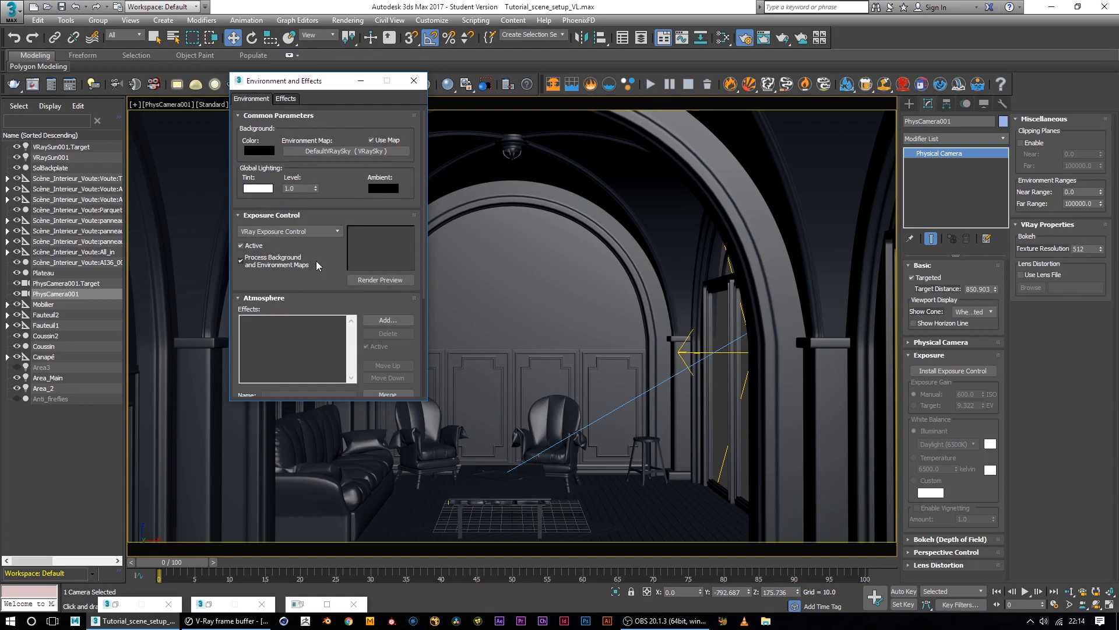
pyautogui.scroll(1, 320, 234)
pyautogui.scroll(-1, 311, 235)
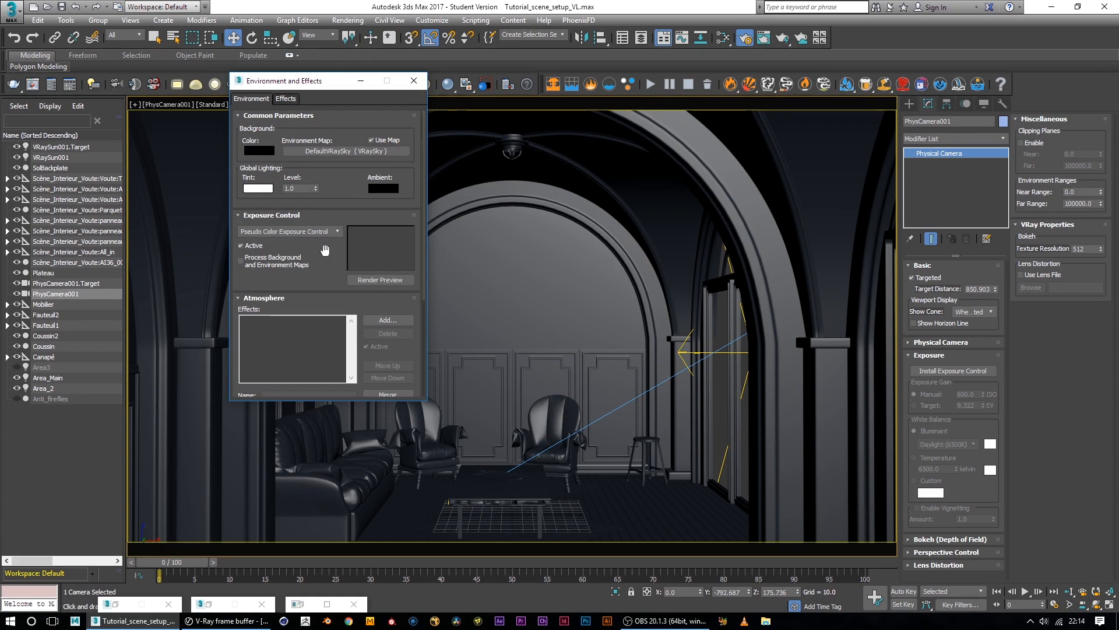
pyautogui.scroll(1, 319, 260)
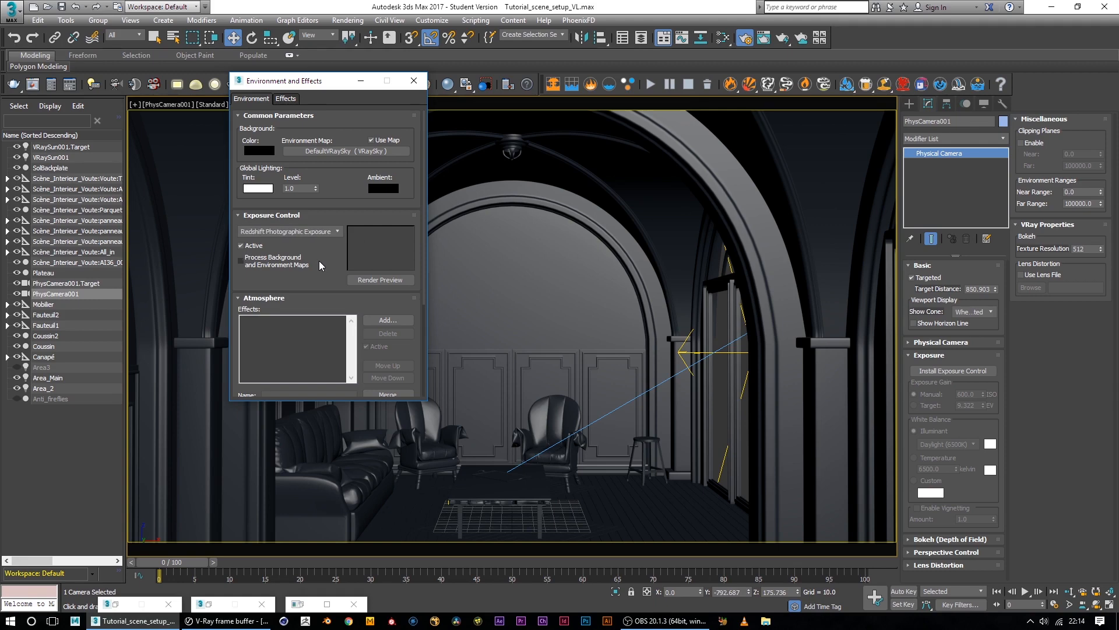
pyautogui.moveTo(422, 223); pyautogui.dragTo(417, 289)
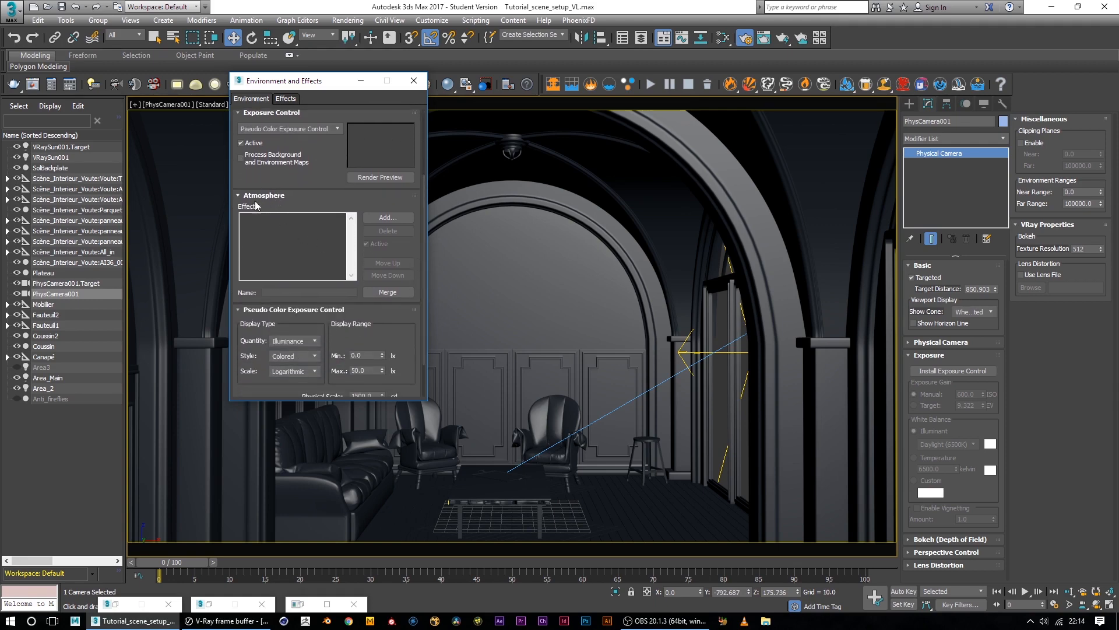
# Step: Add a VRayEnvironmentFog atmospheric effect and render the camera view with it
pyautogui.click(392, 218)
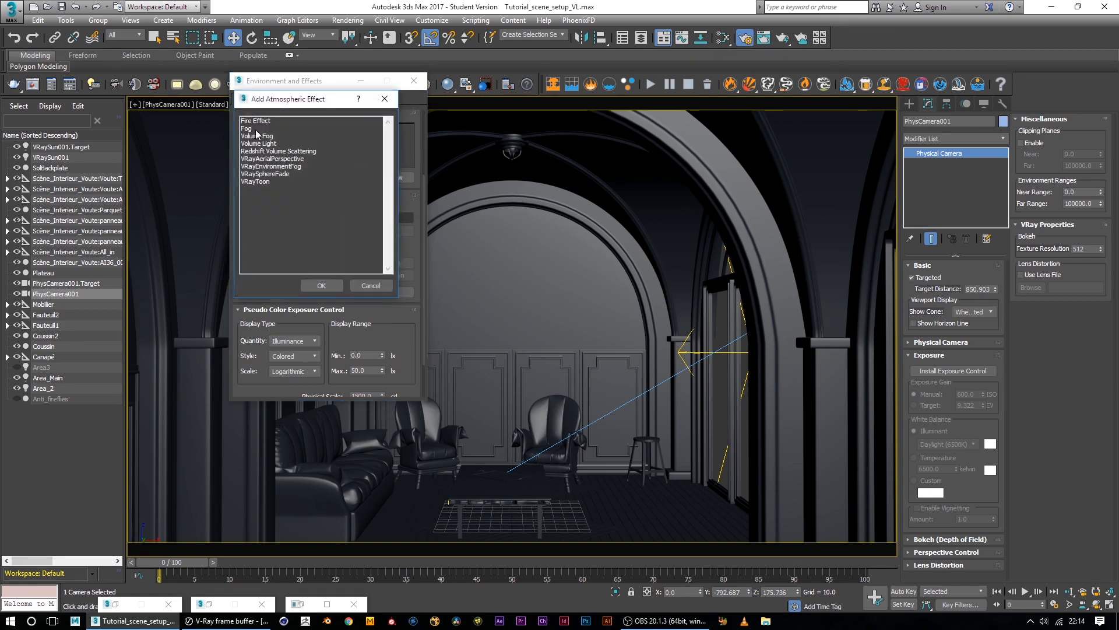
pyautogui.click(289, 166)
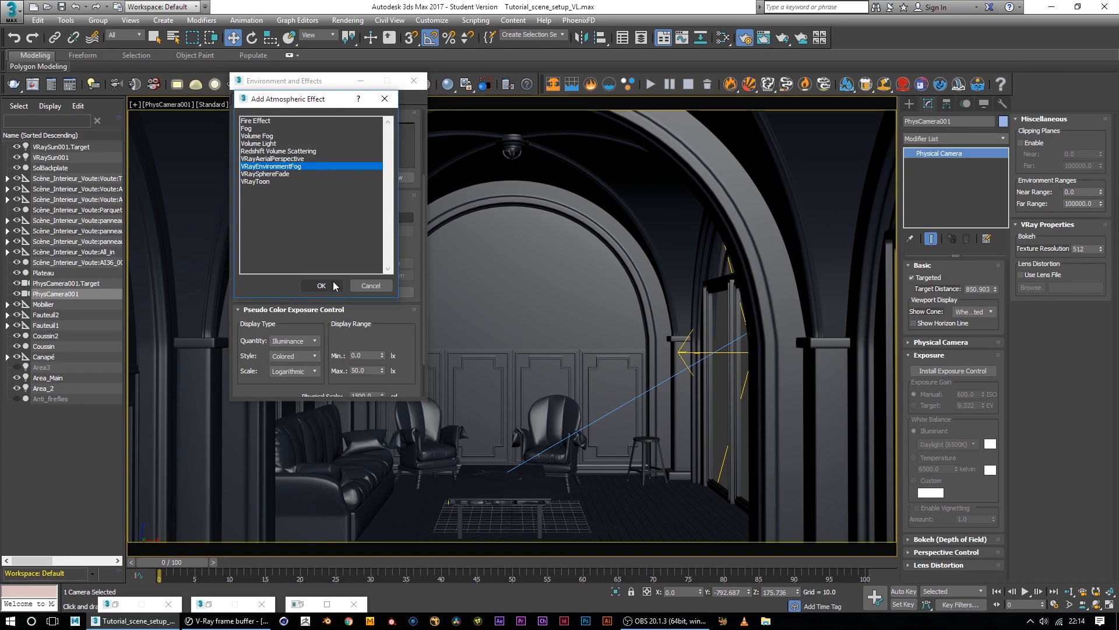
pyautogui.doubleClick(289, 167)
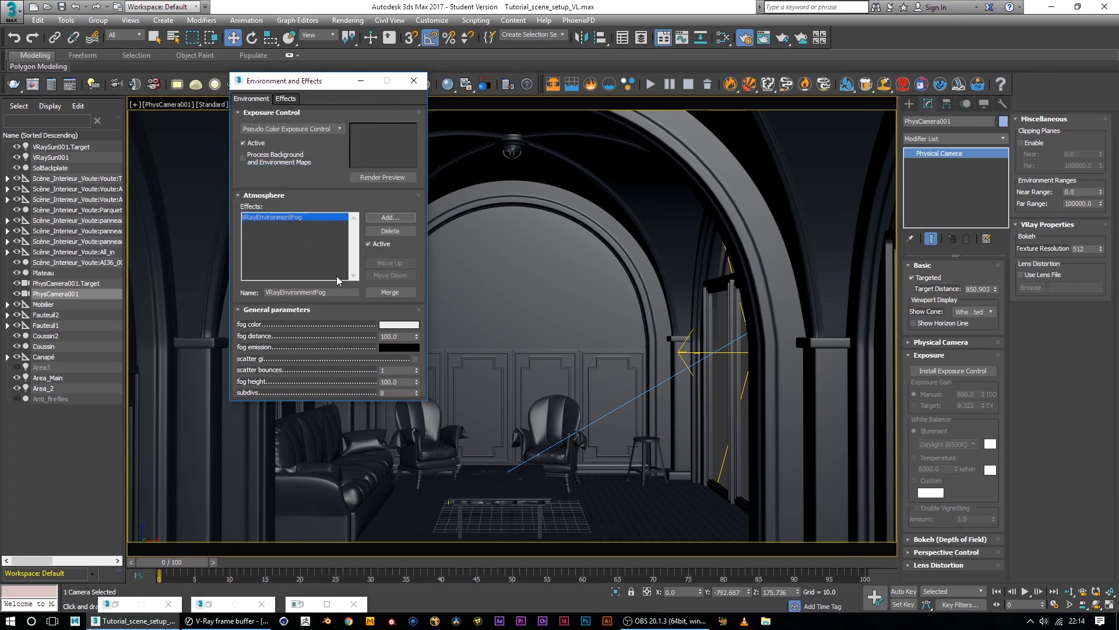
pyautogui.moveTo(423, 264); pyautogui.dragTo(424, 162)
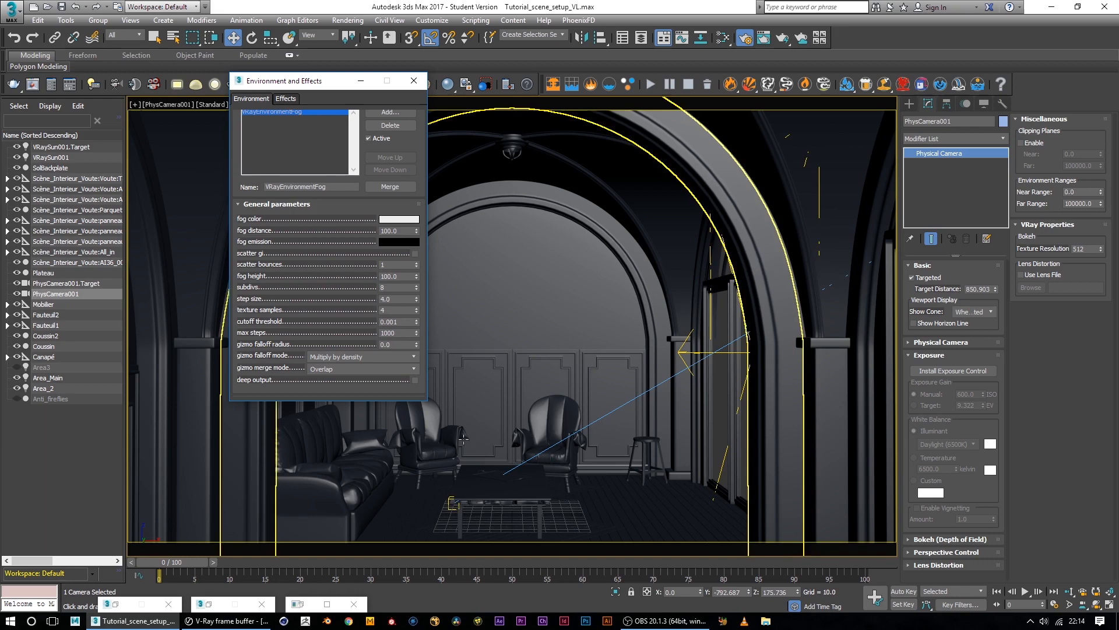
pyautogui.hotkey('shift', 'q')
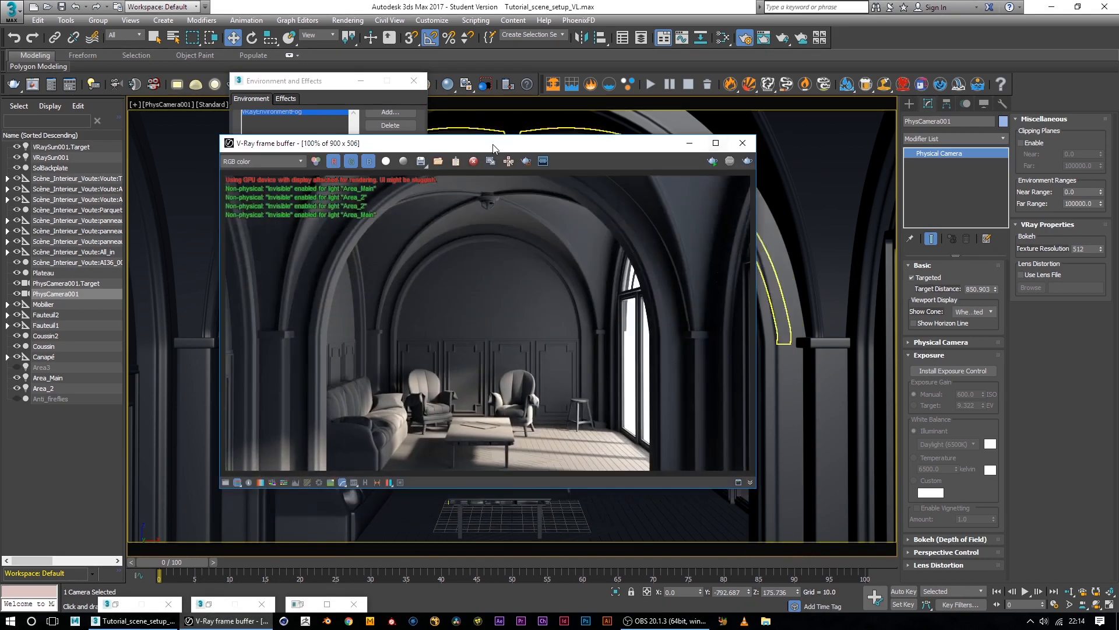
pyautogui.moveTo(493, 148); pyautogui.dragTo(791, 130)
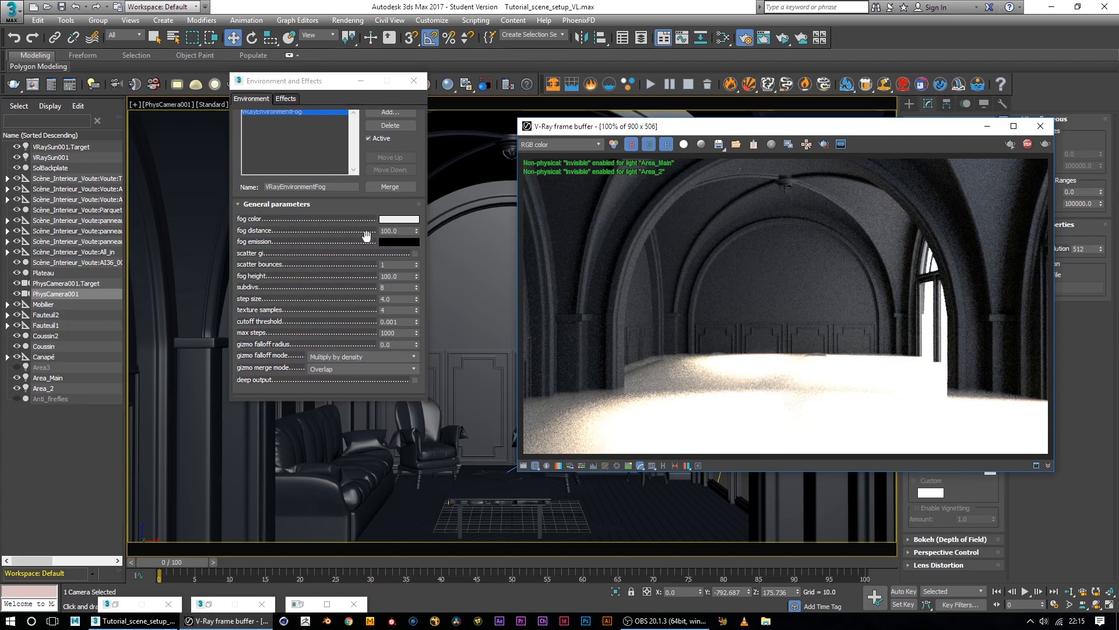
# Step: Set the environment fog's height to 500 and its distance to 10000
pyautogui.click(391, 276)
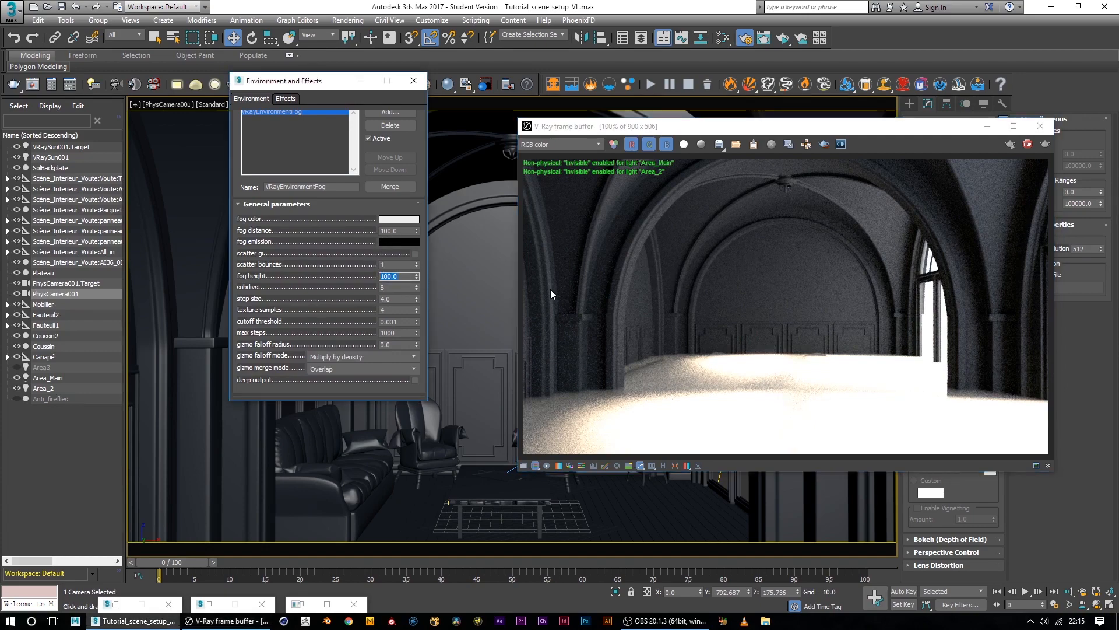
pyautogui.write('500')
pyautogui.press('Return')
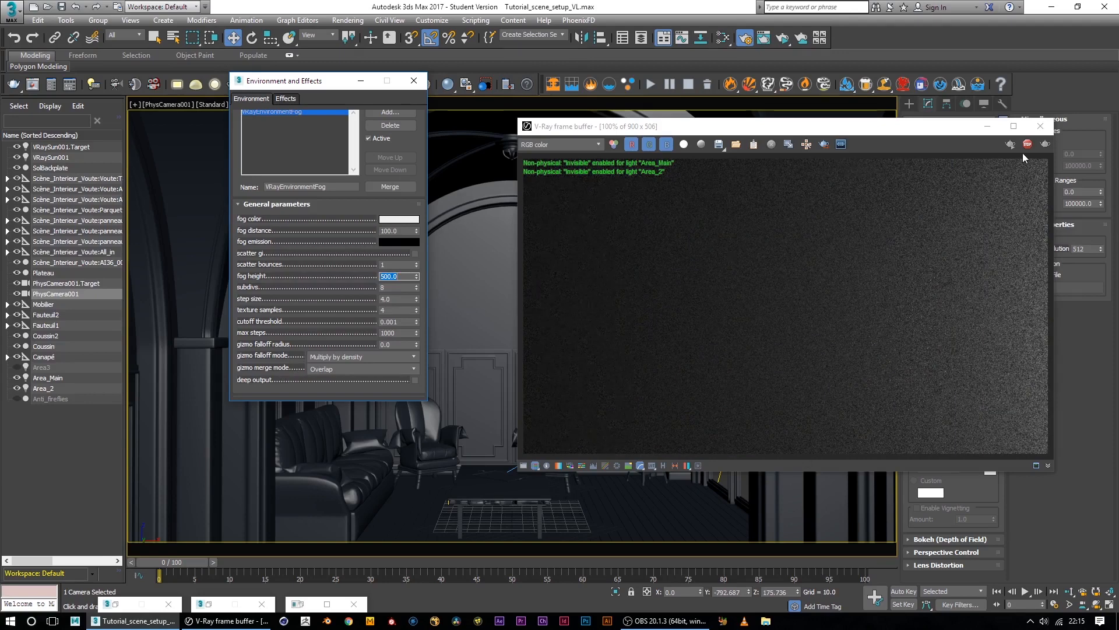
pyautogui.doubleClick(399, 230)
pyautogui.write('000')
pyautogui.press('Return')
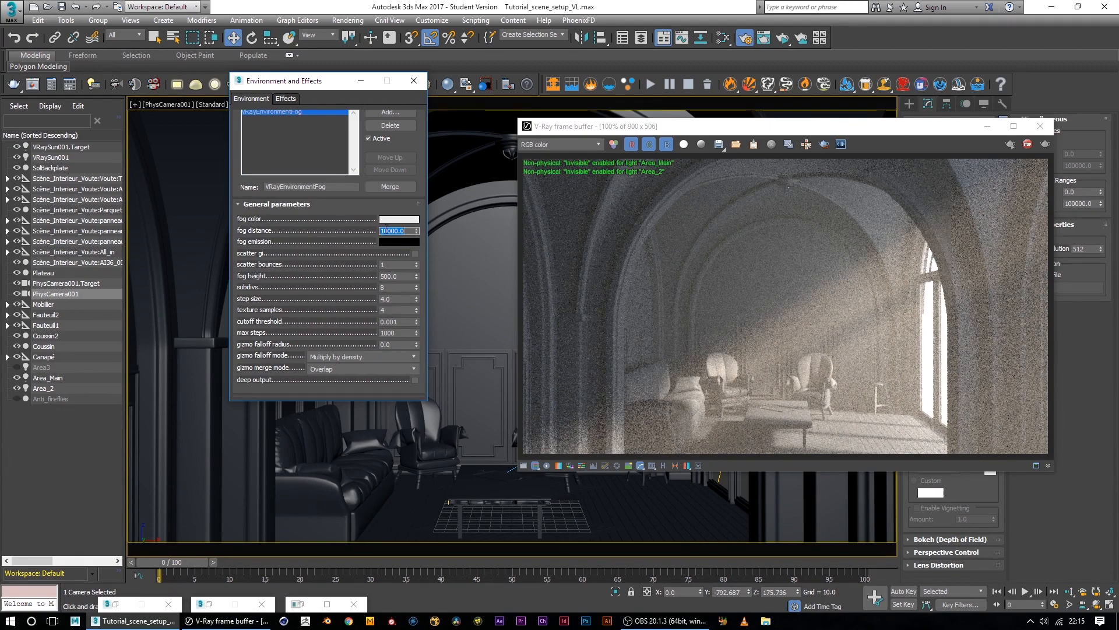
# Step: Darken the fog color to a slightly warm grey, RGB 144, 140, 139
pyautogui.click(397, 220)
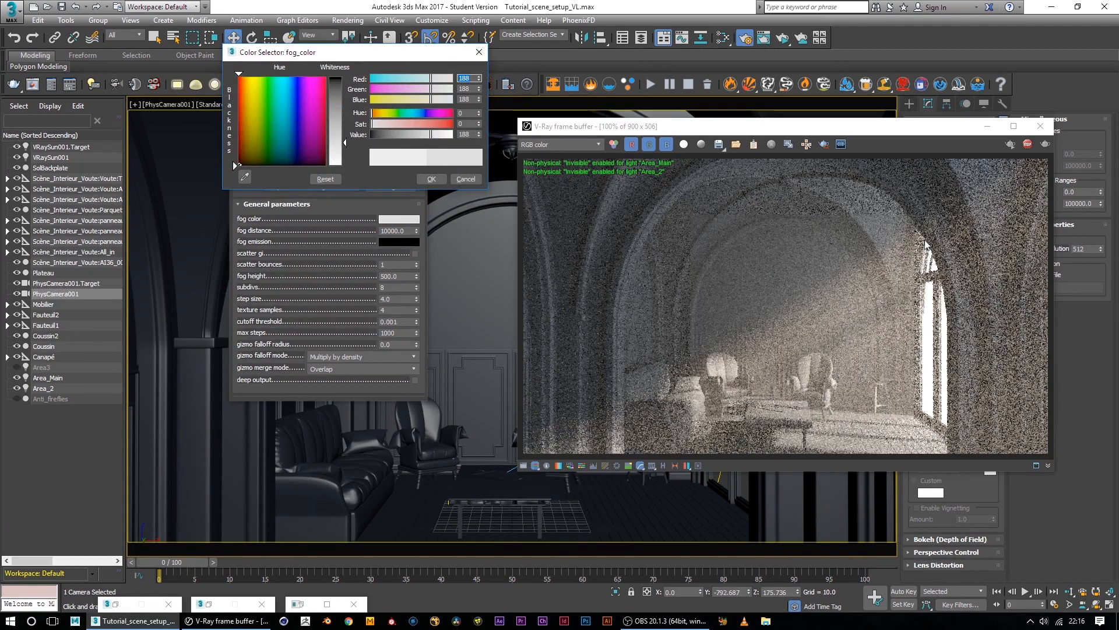
pyautogui.moveTo(394, 135)
pyautogui.mouseDown()
pyautogui.moveTo(404, 135)
pyautogui.moveTo(374, 113)
pyautogui.moveTo(376, 126)
pyautogui.mouseUp()
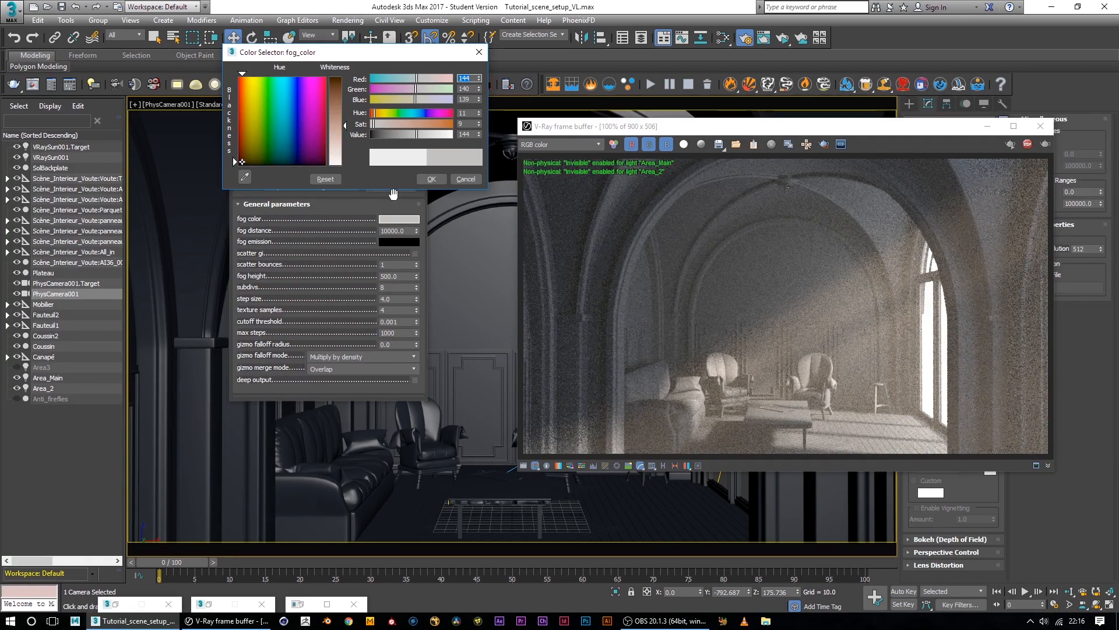
pyautogui.click(431, 179)
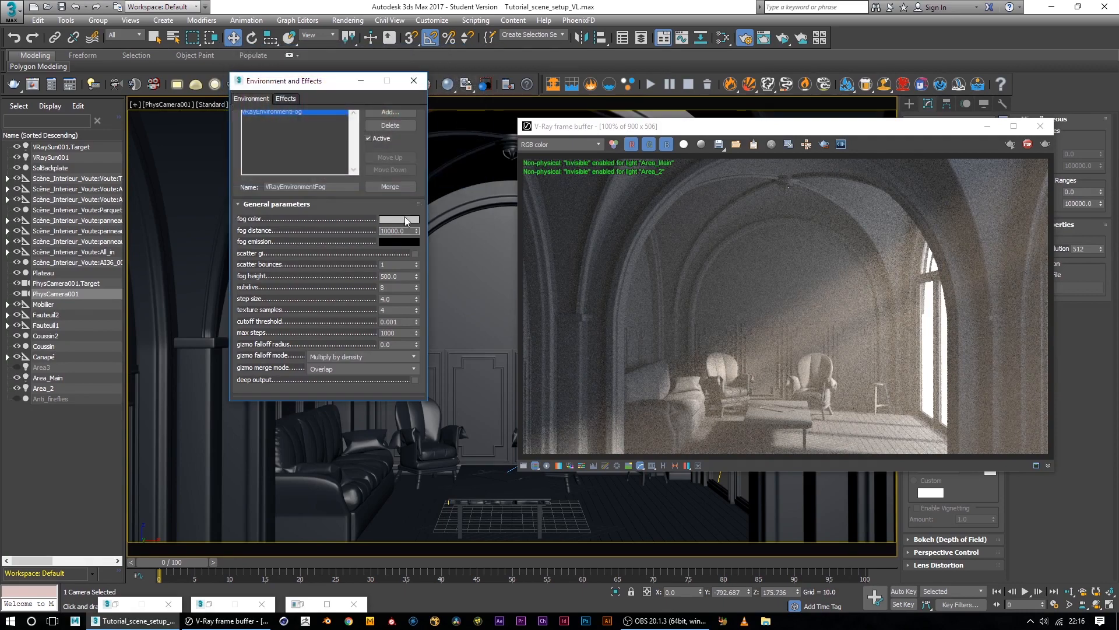
# Step: Try a fog distance of 16000, and settle on 20000 for a thinner haze
pyautogui.doubleClick(408, 230)
pyautogui.write('1600')
pyautogui.press('Return')
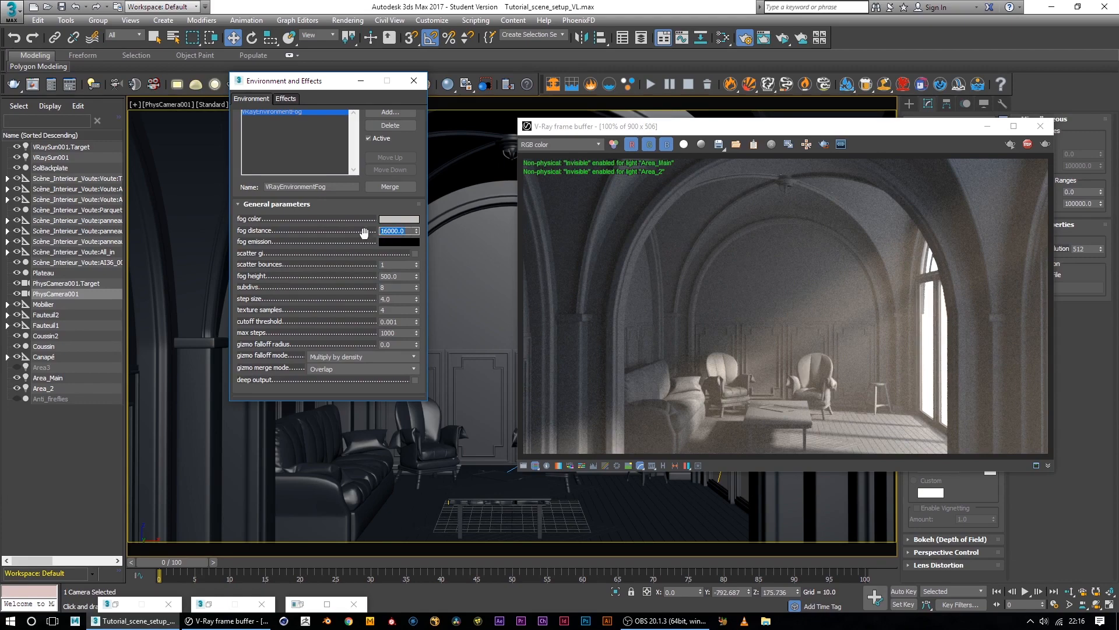
pyautogui.write('200')
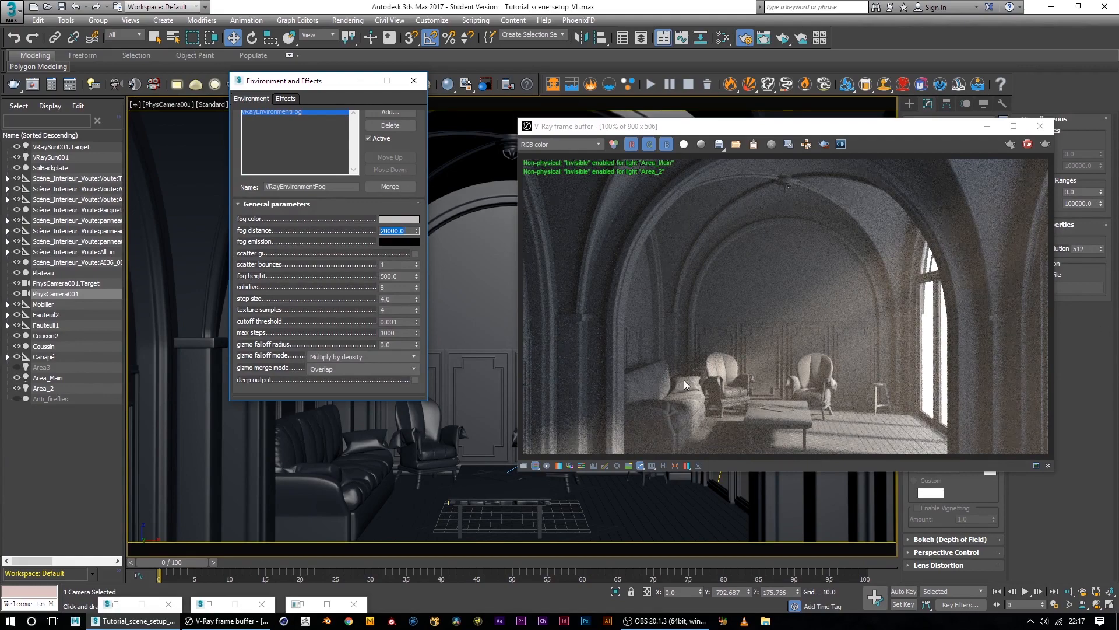
# Step: Turn off the use of all lights for the environment fog and add VRaySun001 to its light list
pyautogui.moveTo(422, 204); pyautogui.dragTo(434, 90)
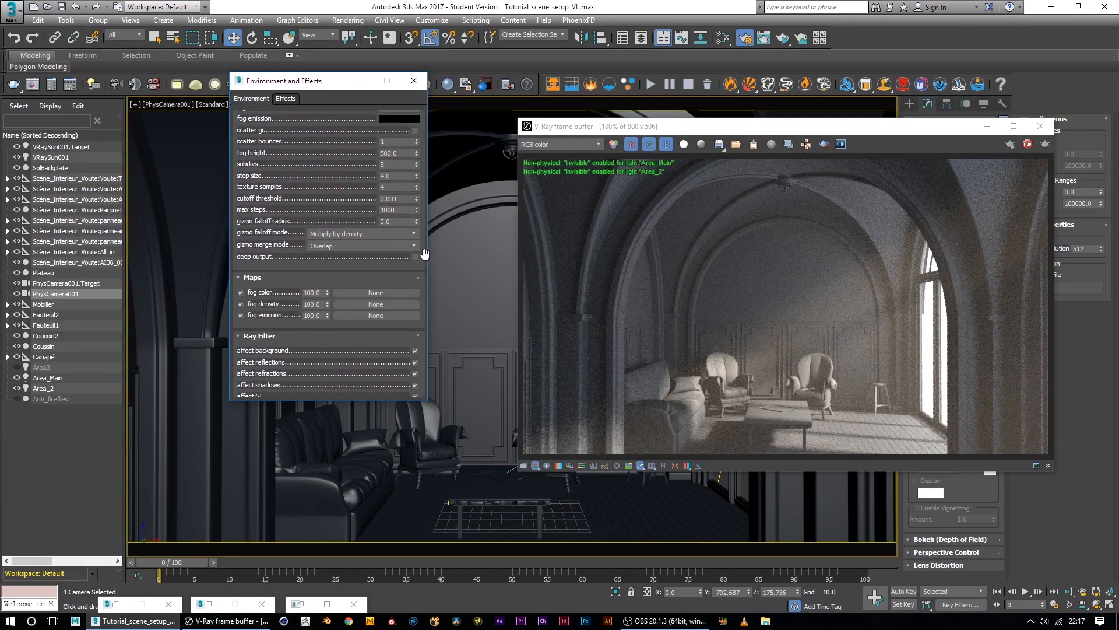
pyautogui.moveTo(422, 268); pyautogui.dragTo(417, 119)
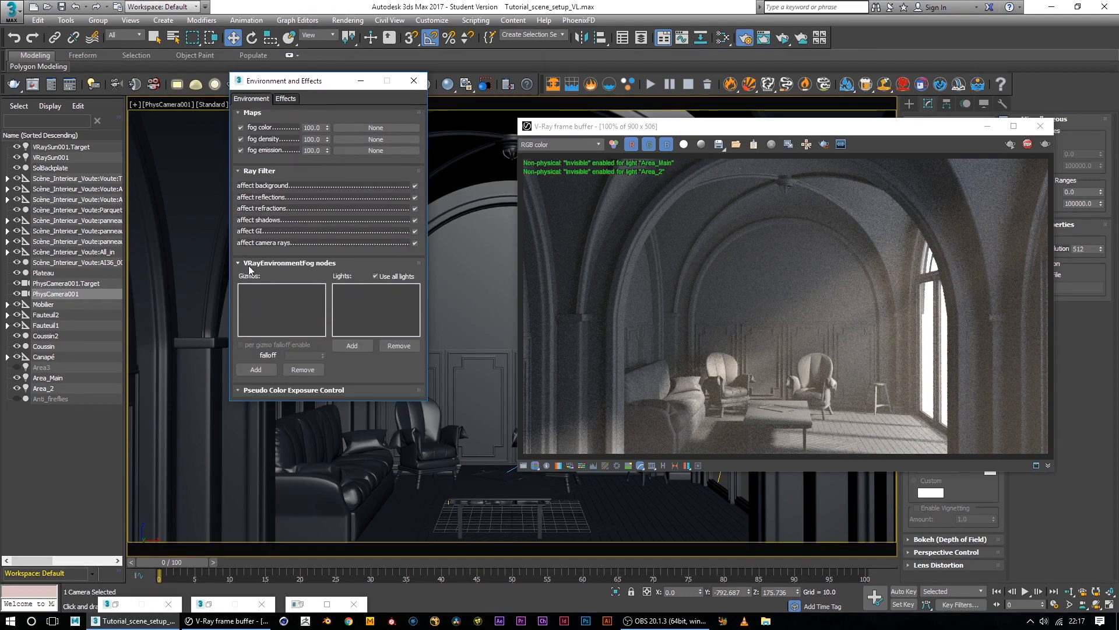
pyautogui.click(375, 276)
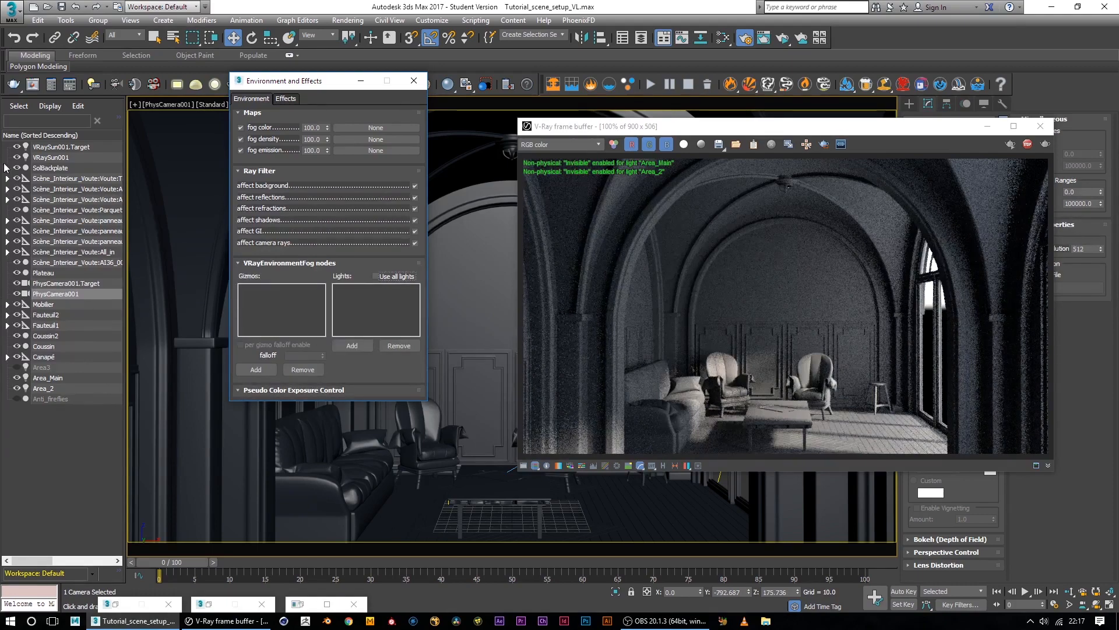
pyautogui.click(349, 345)
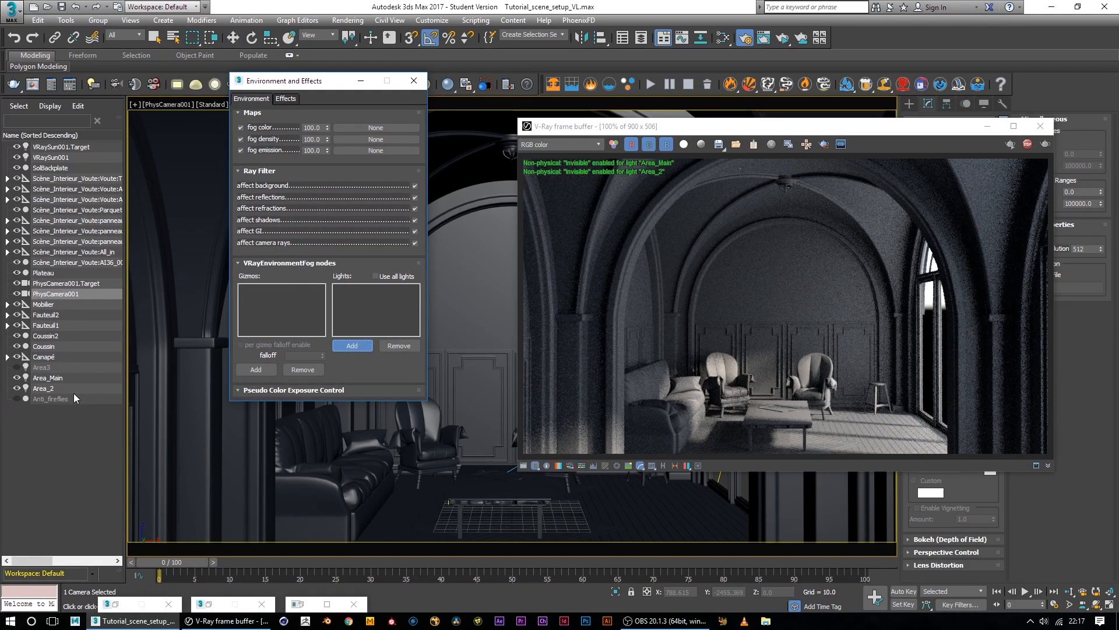
pyautogui.click(61, 158)
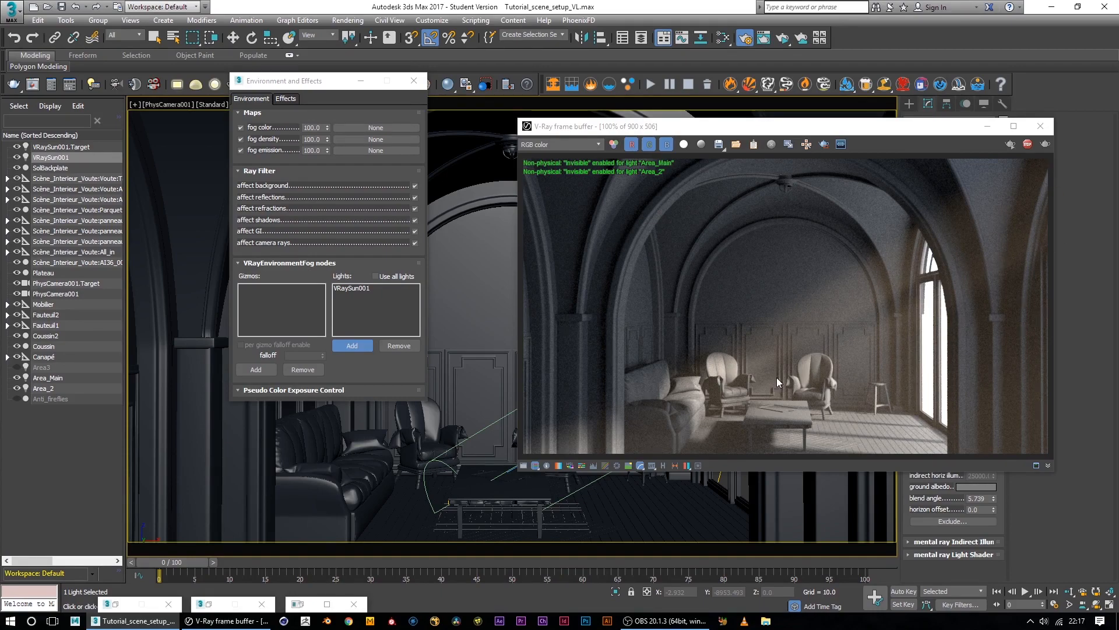
pyautogui.moveTo(893, 134); pyautogui.dragTo(619, 136)
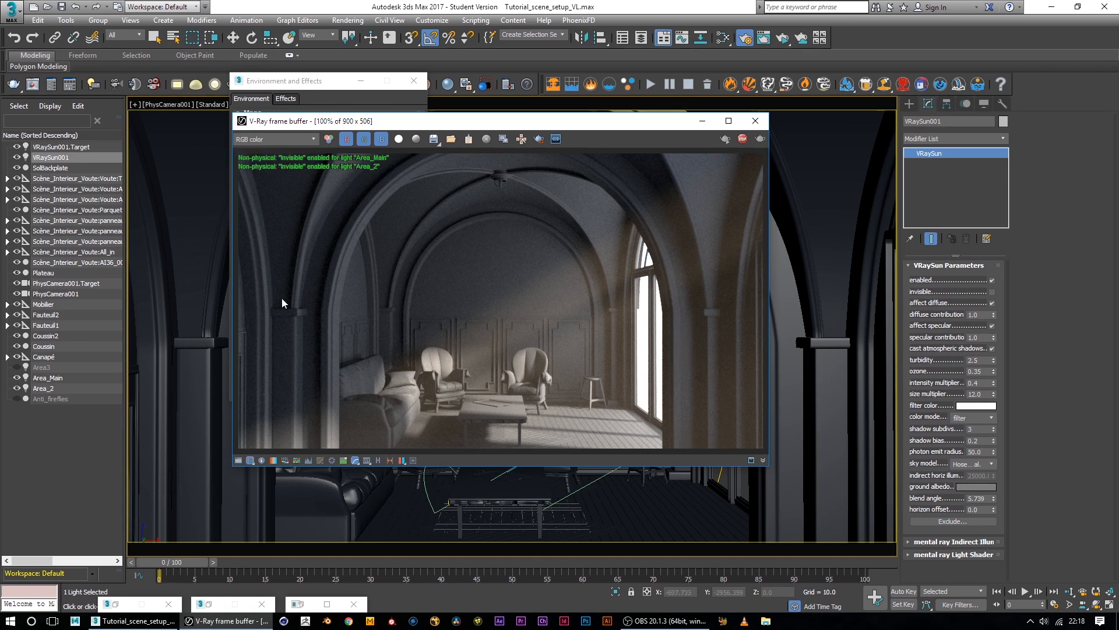
# Step: Turn off the Invisible option of the Area_2 light and set its multiplier to 20
pyautogui.click(41, 389)
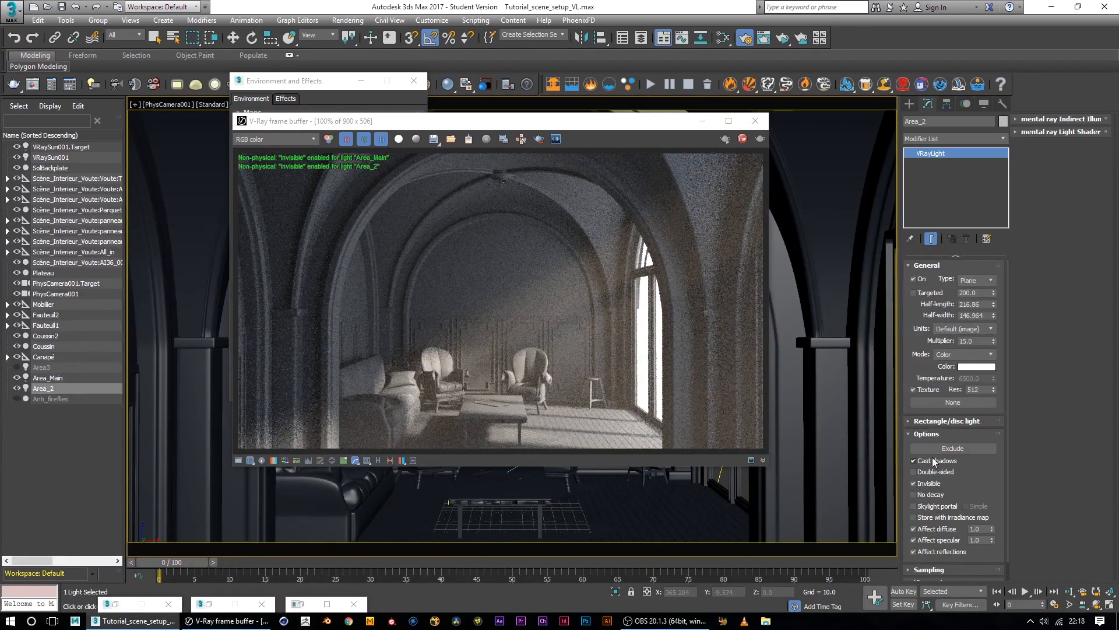
pyautogui.click(914, 484)
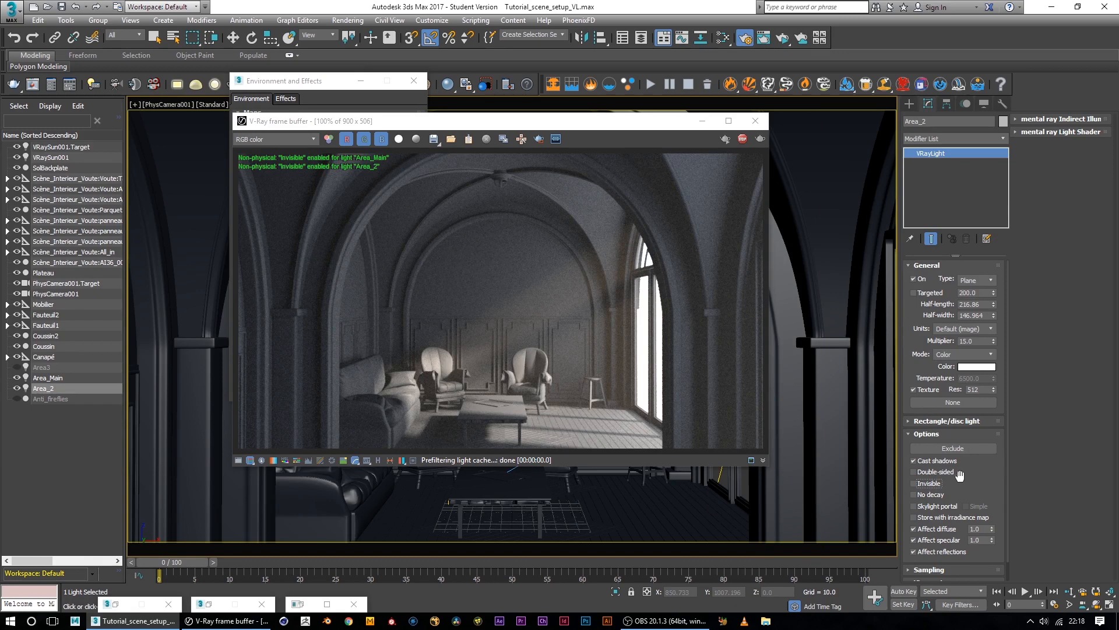
pyautogui.doubleClick(954, 341)
pyautogui.write('20')
pyautogui.press('Return')
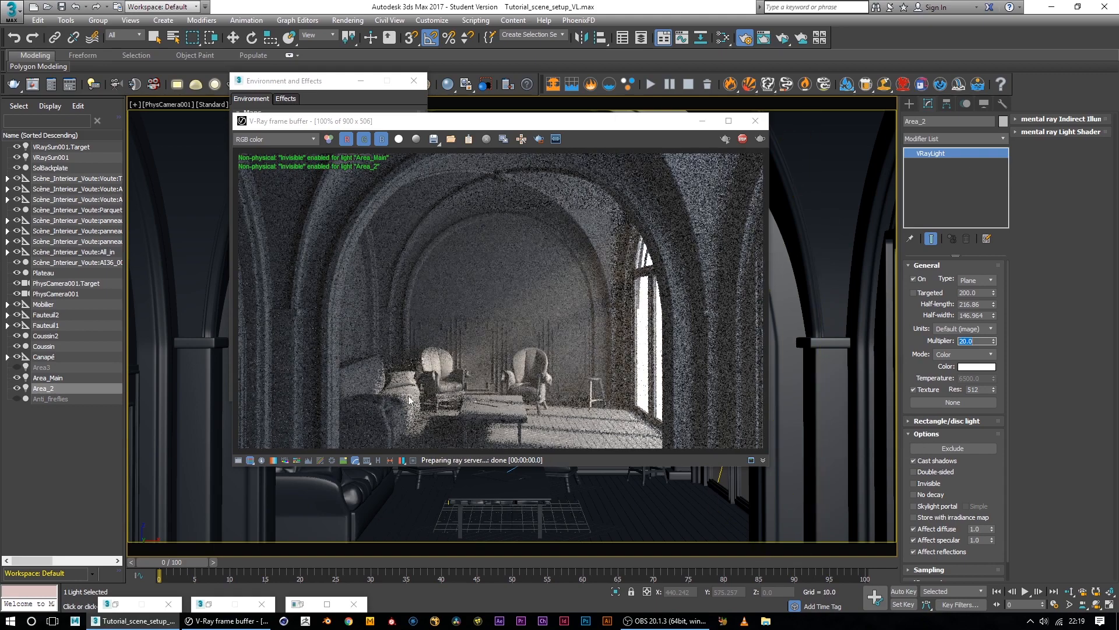
pyautogui.moveTo(558, 121); pyautogui.dragTo(537, 134)
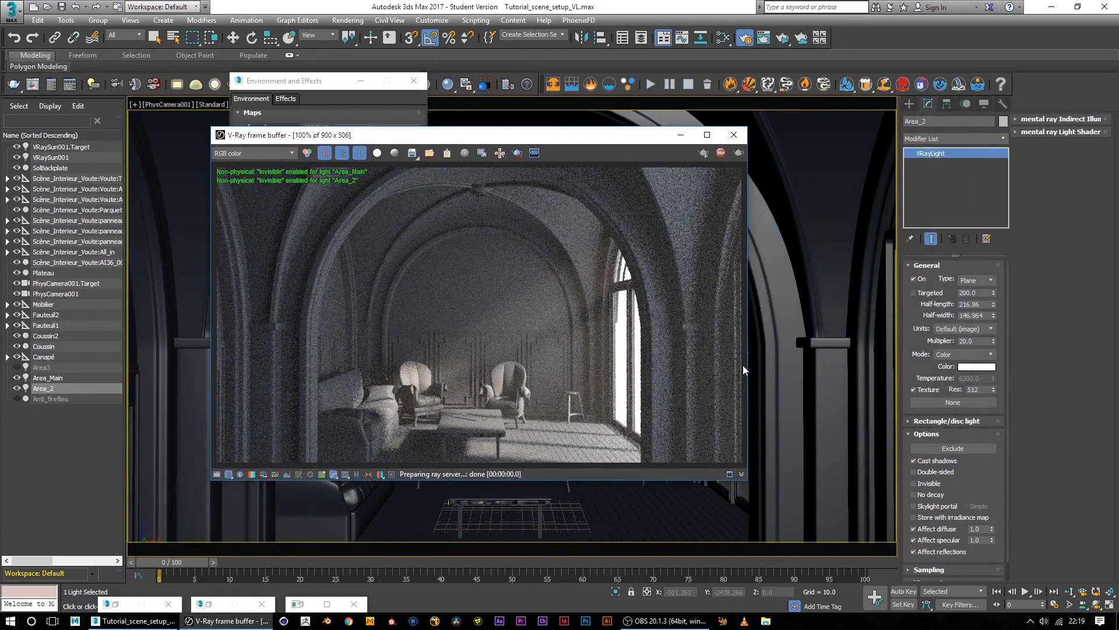
# Step: Set the Area_Main light's multiplier to 25 and its color temperature to 5000
pyautogui.click(49, 377)
pyautogui.press('w')
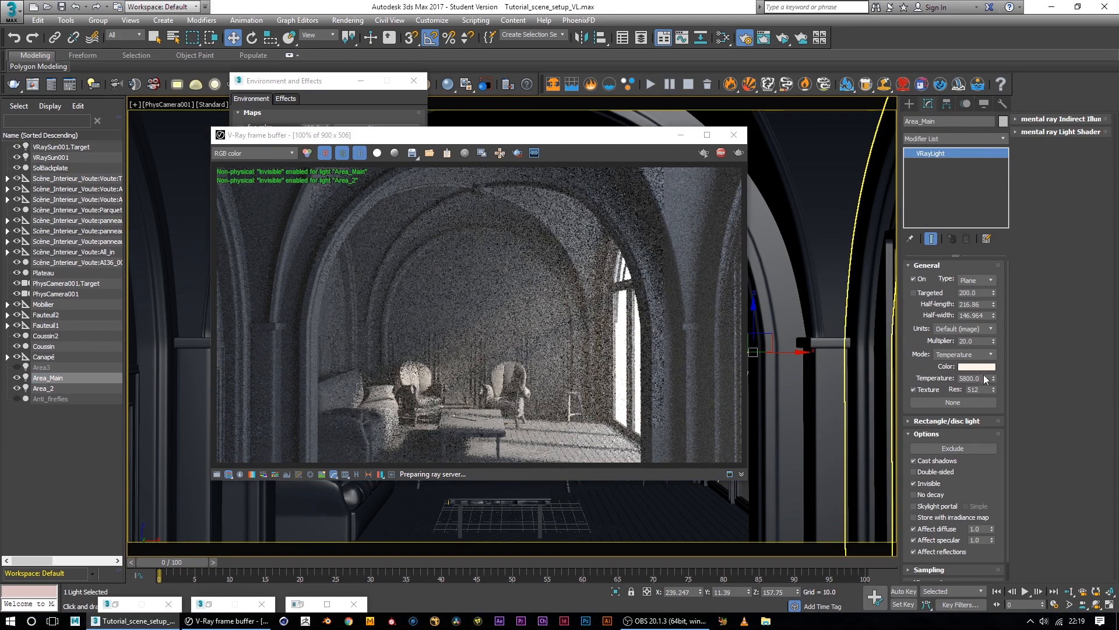
pyautogui.doubleClick(967, 341)
pyautogui.write('25')
pyautogui.press('Return')
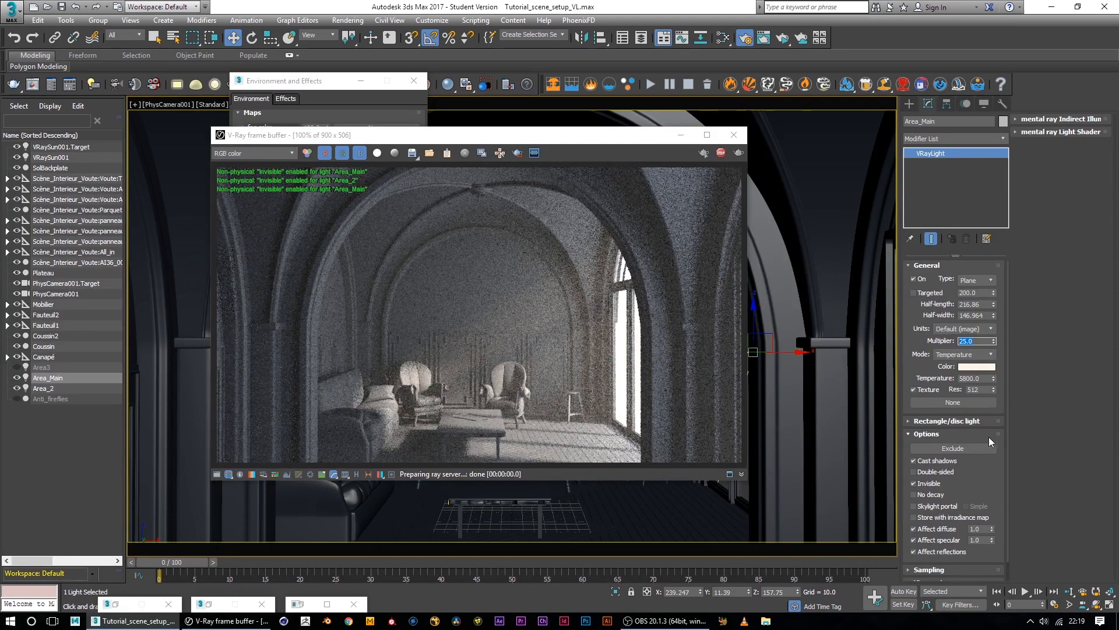
pyautogui.press('Tab')
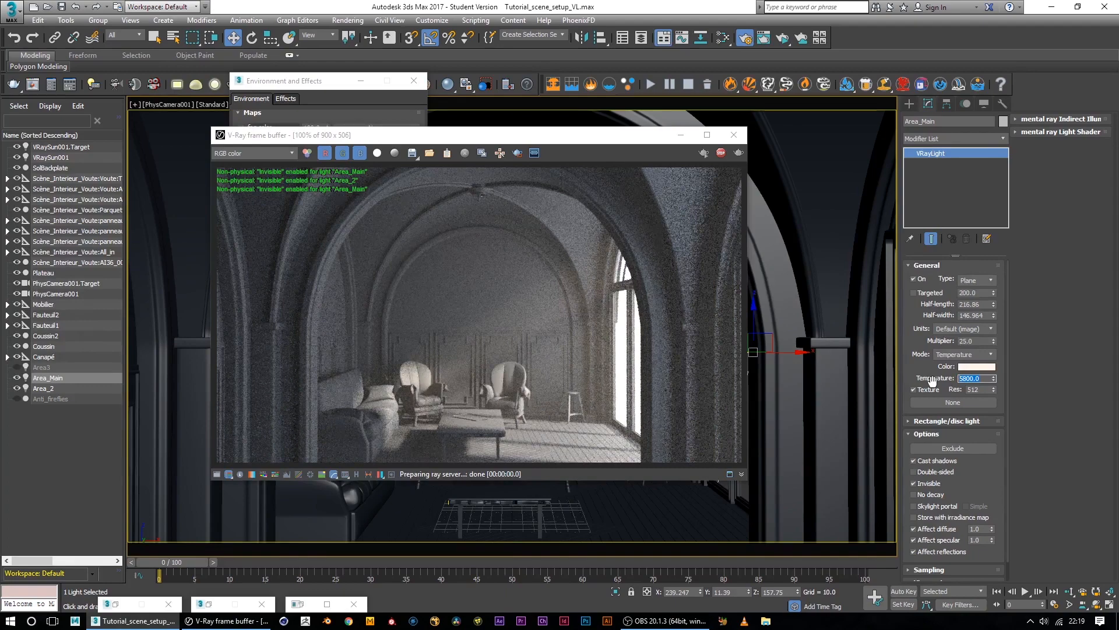
pyautogui.write('5000')
pyautogui.press('Return')
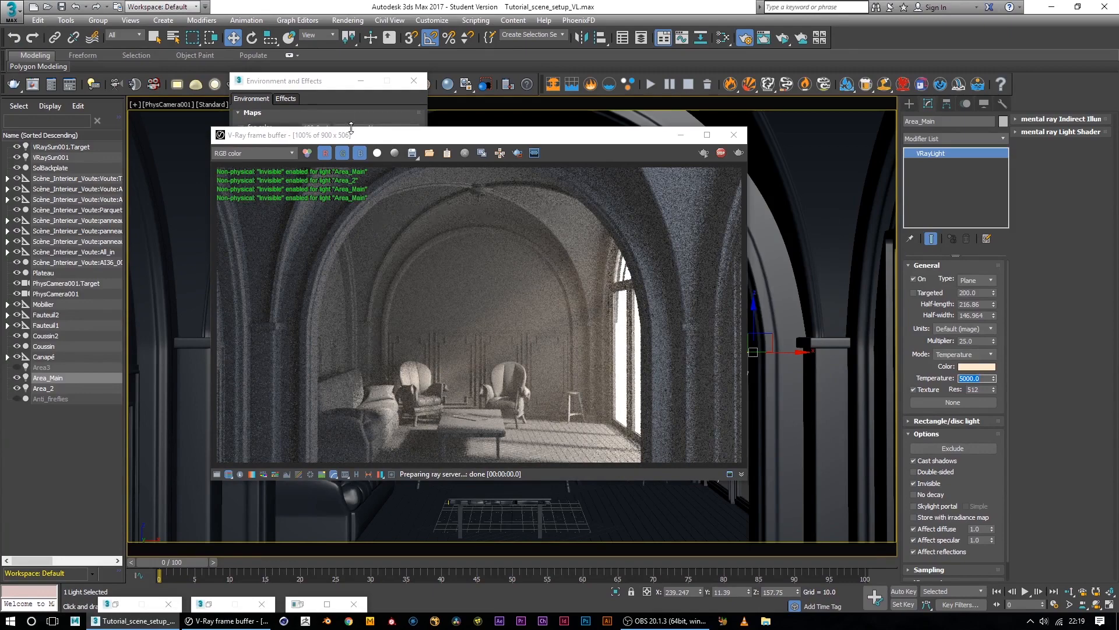
# Step: Remove Area_Main and Area_2 from the environment fog's light list, keeping only VRaySun001
pyautogui.click(324, 86)
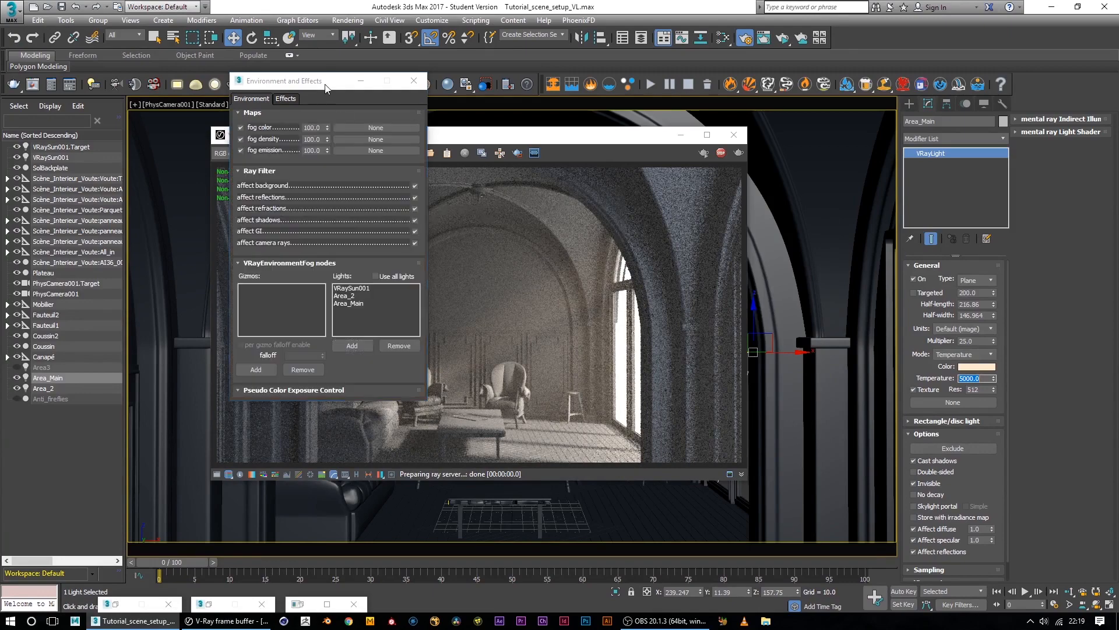
pyautogui.click(348, 305)
pyautogui.click(410, 348)
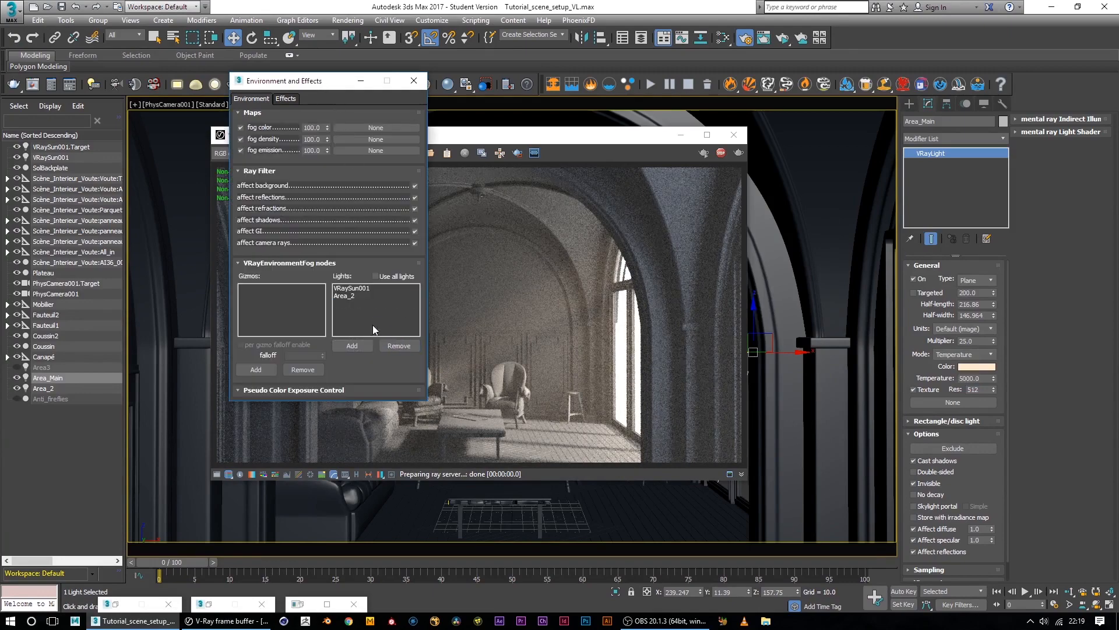
pyautogui.click(349, 297)
pyautogui.click(399, 346)
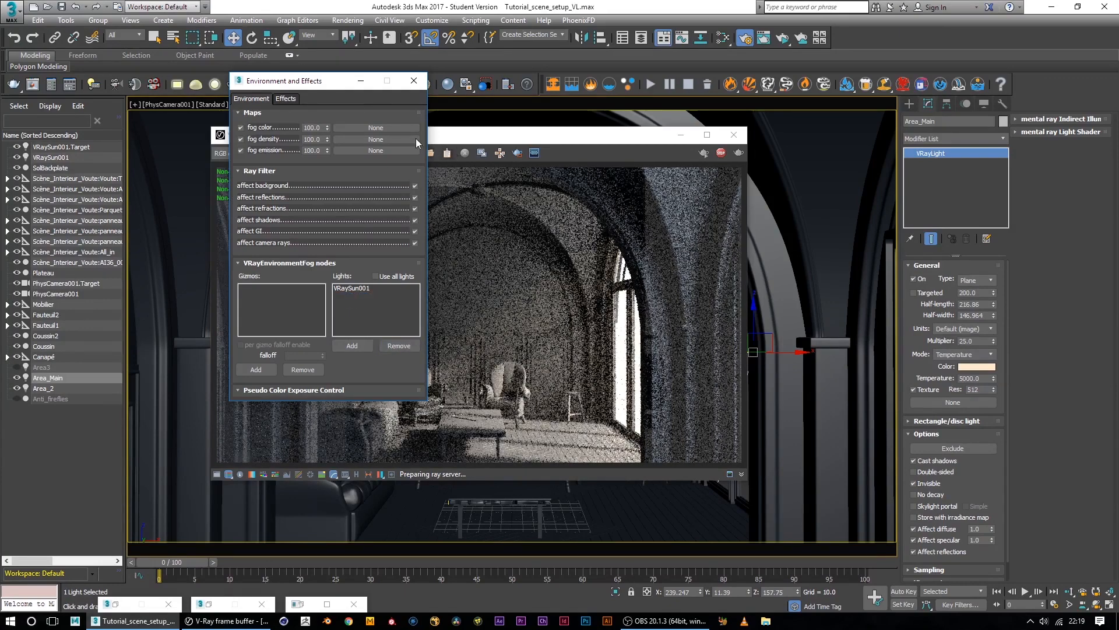
pyautogui.moveTo(421, 266); pyautogui.dragTo(422, 312)
pyautogui.click(611, 141)
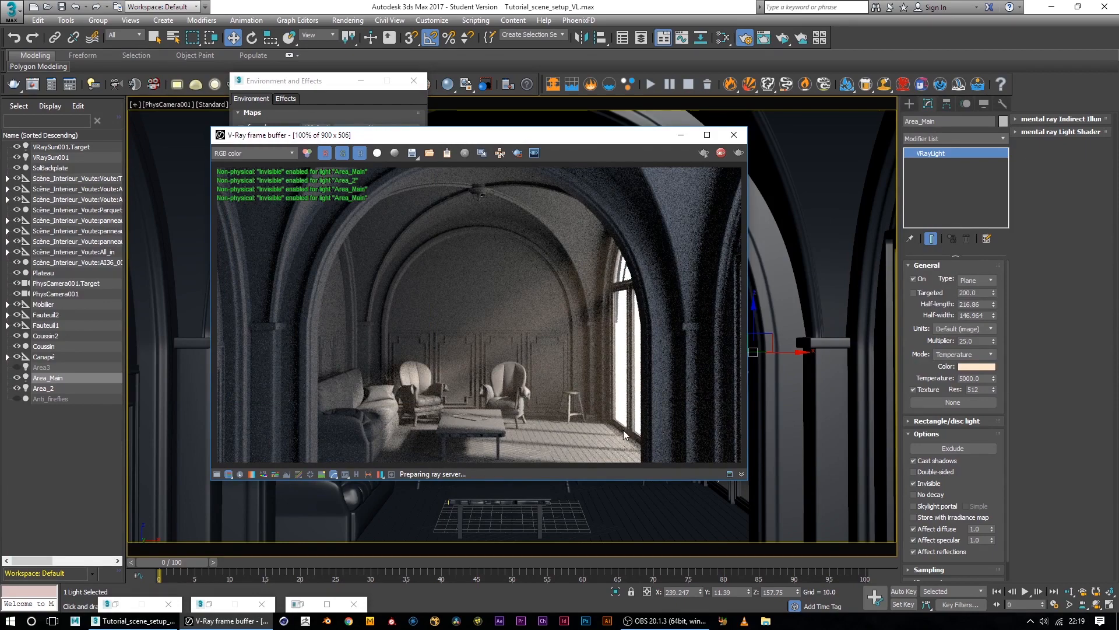
# Step: Set the environment fog's distance to 25000
pyautogui.click(327, 93)
pyautogui.moveTo(419, 192); pyautogui.dragTo(424, 452)
pyautogui.doubleClick(398, 199)
pyautogui.write('25000')
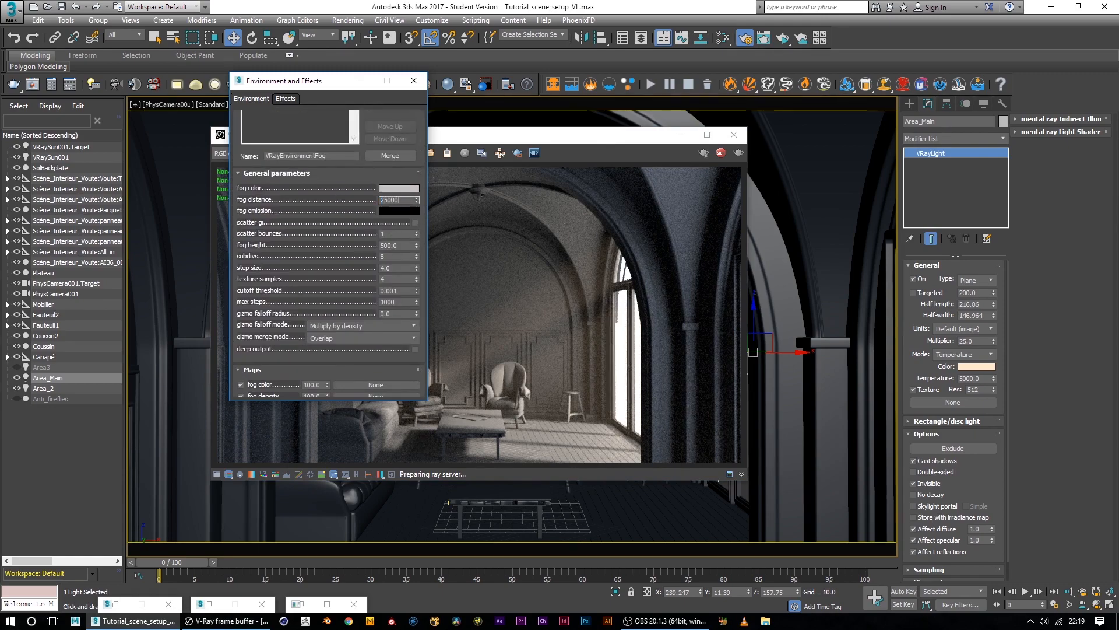
pyautogui.press('Return')
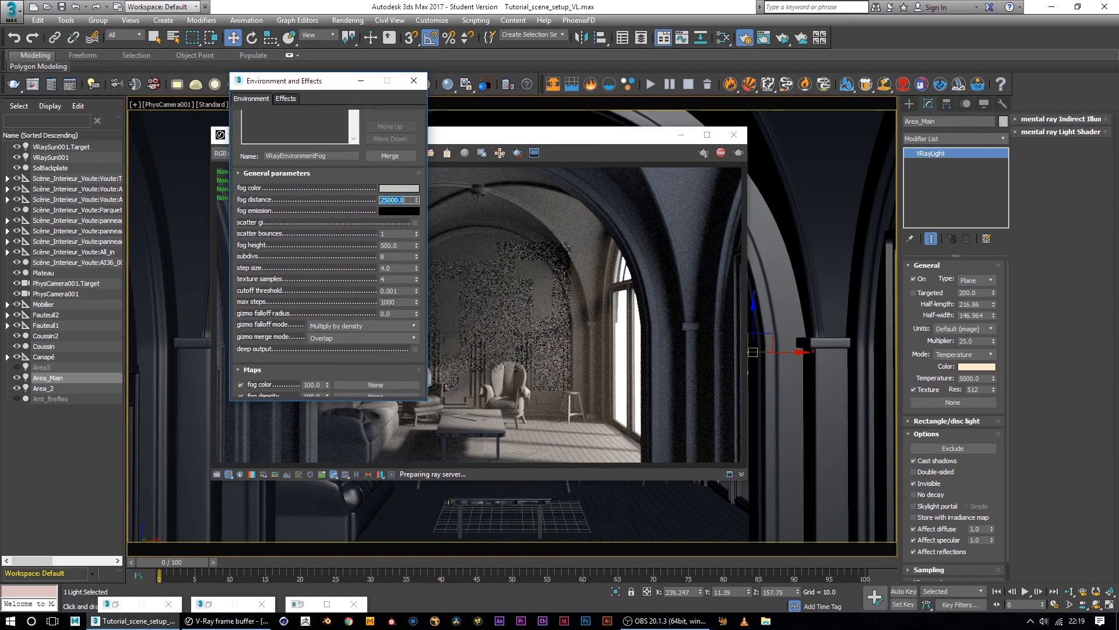
pyautogui.moveTo(543, 134); pyautogui.dragTo(630, 128)
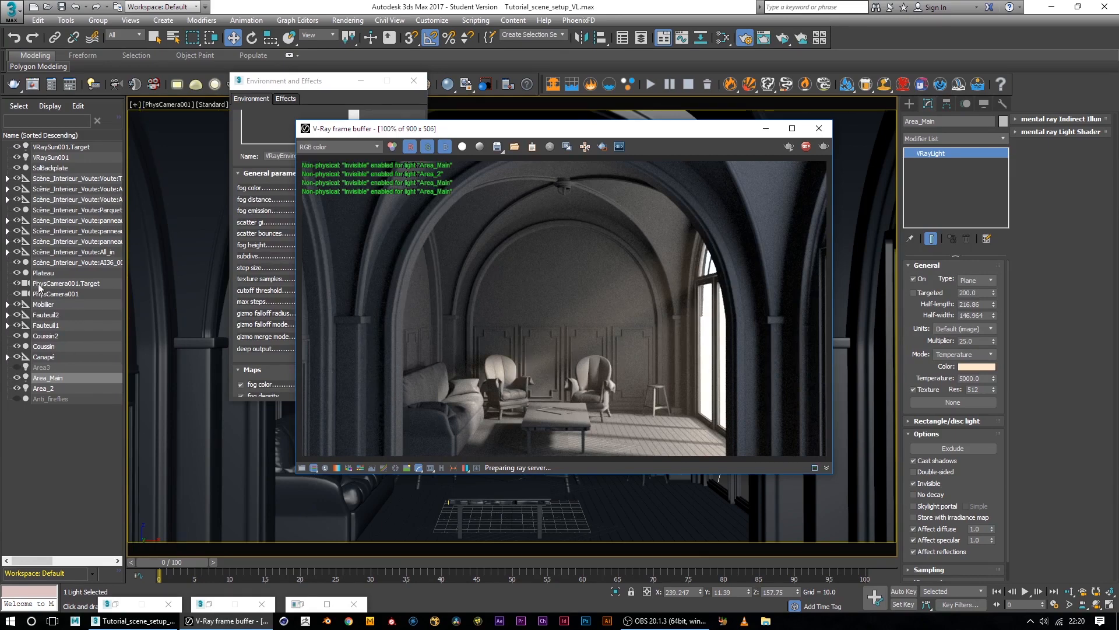
pyautogui.click(44, 377)
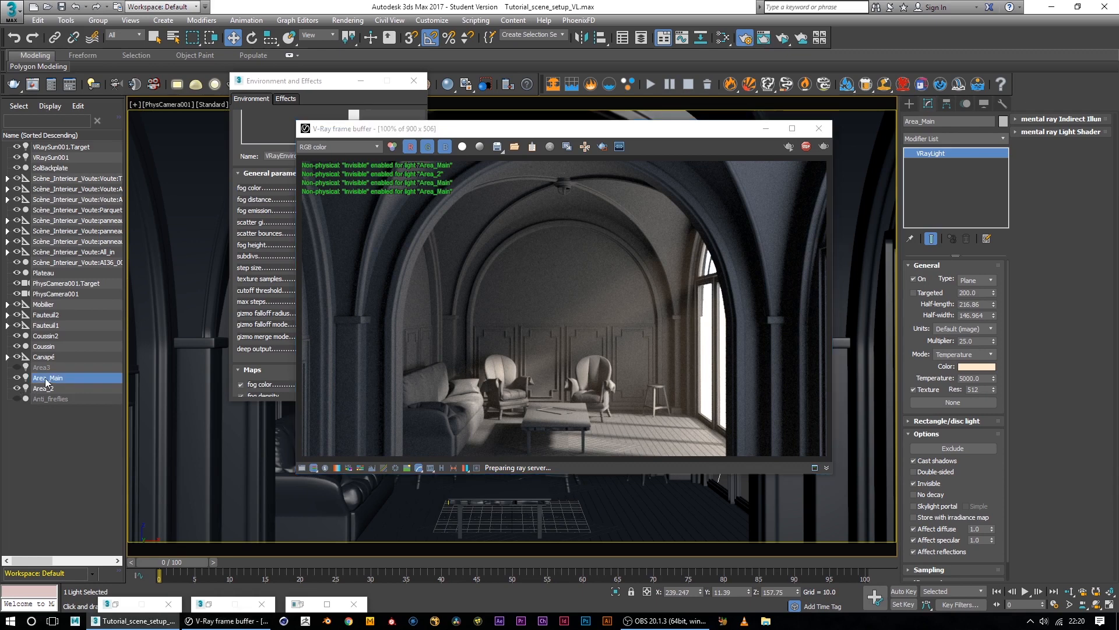
pyautogui.click(59, 445)
pyautogui.click(41, 379)
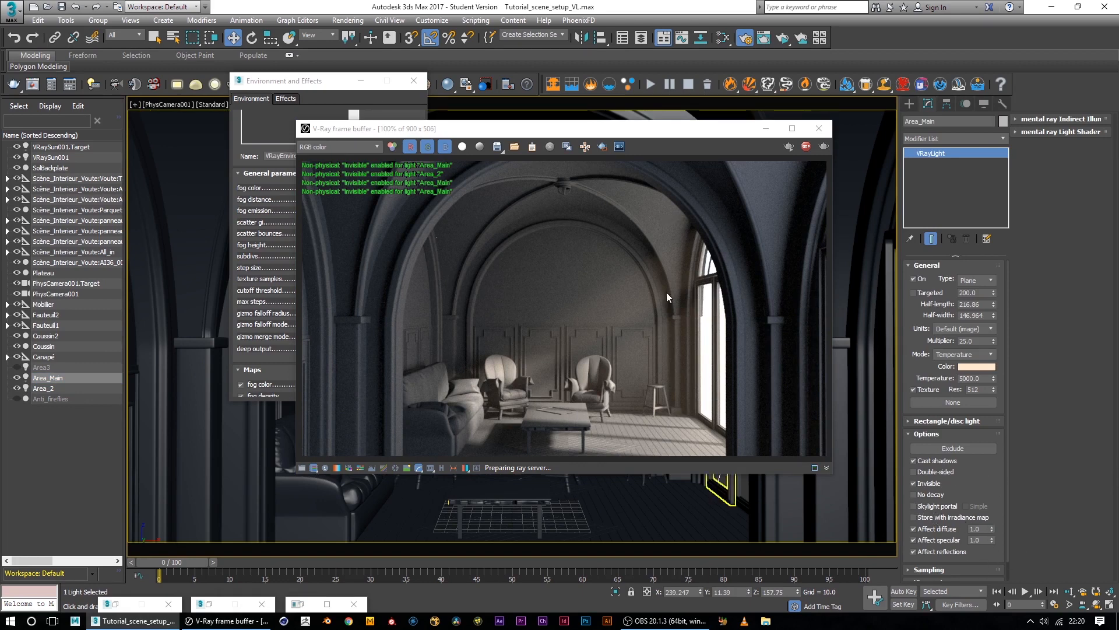
pyautogui.moveTo(701, 132); pyautogui.dragTo(555, 114)
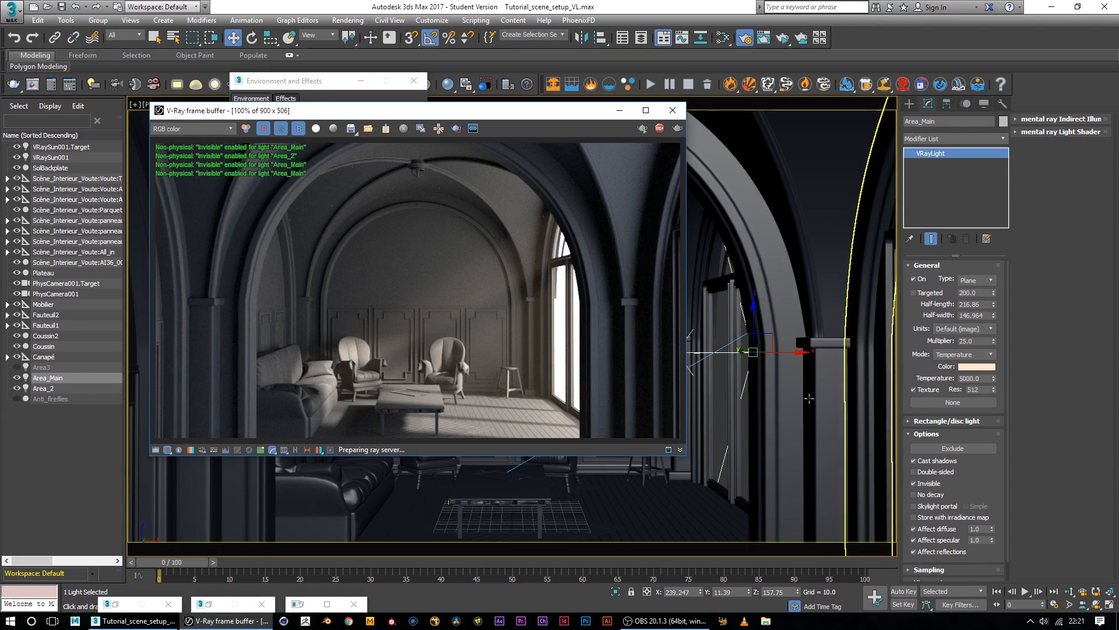
pyautogui.moveTo(480, 115); pyautogui.dragTo(679, 106)
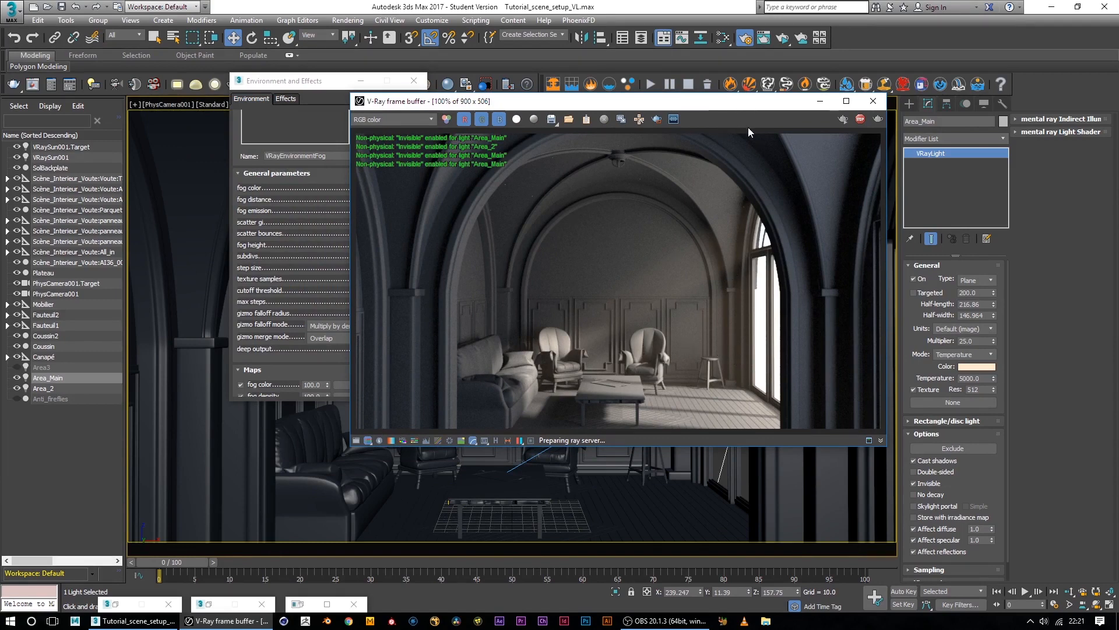
pyautogui.moveTo(748, 107); pyautogui.dragTo(694, 116)
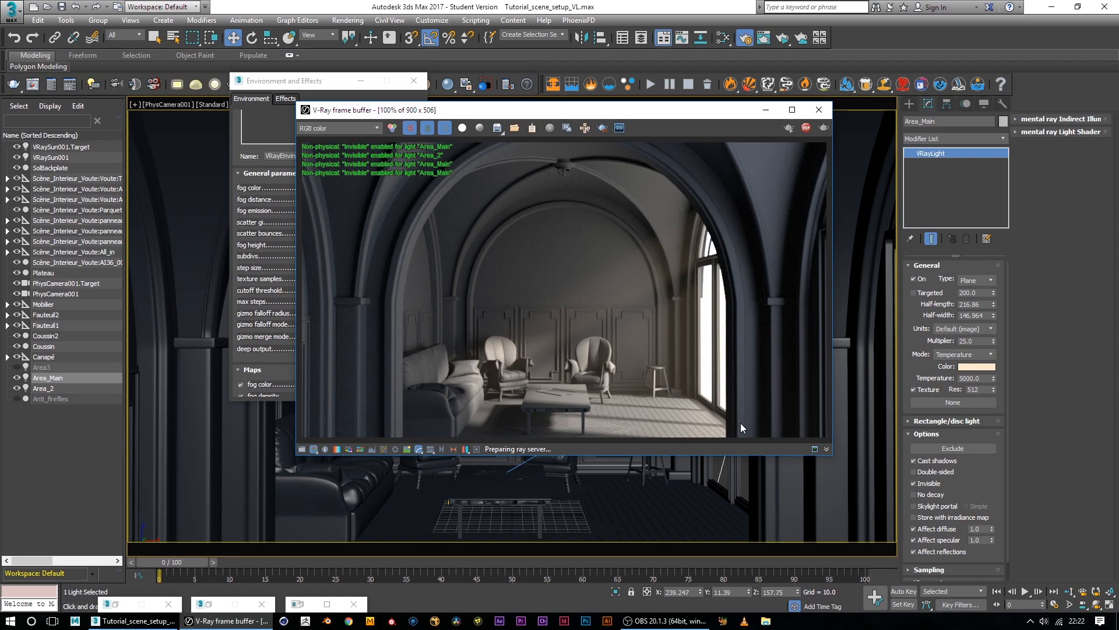
pyautogui.moveTo(700, 116); pyautogui.dragTo(816, 100)
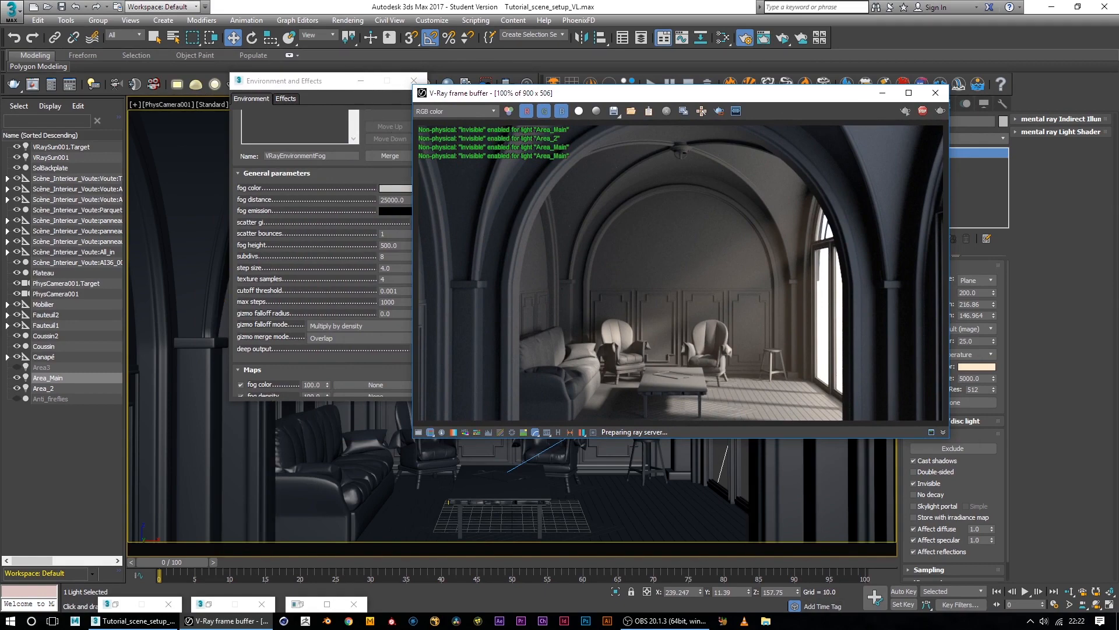
pyautogui.click(665, 620)
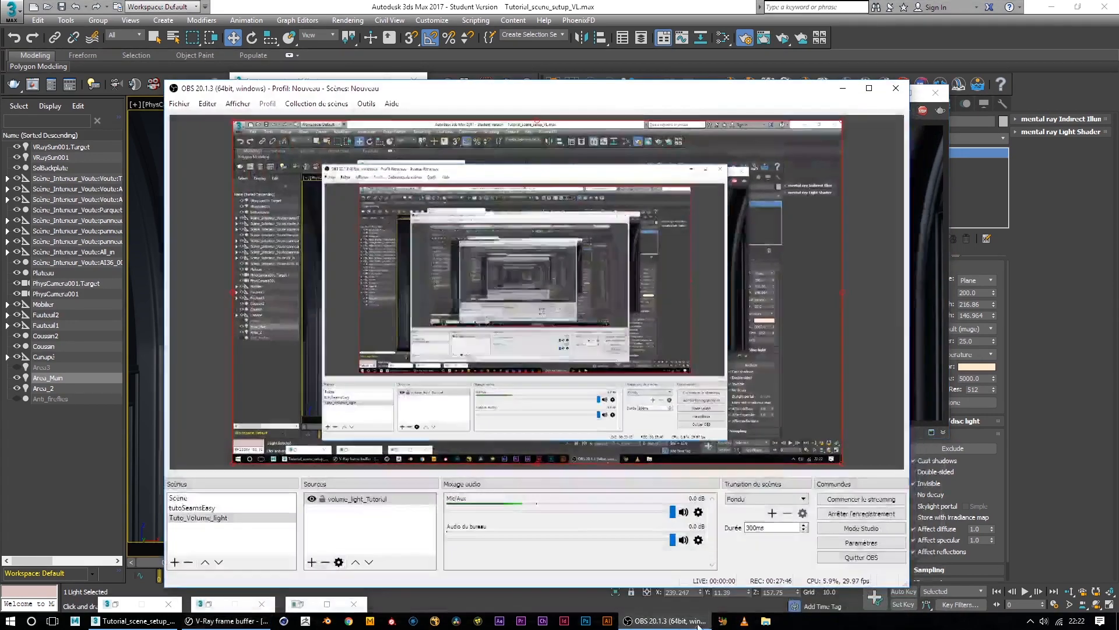